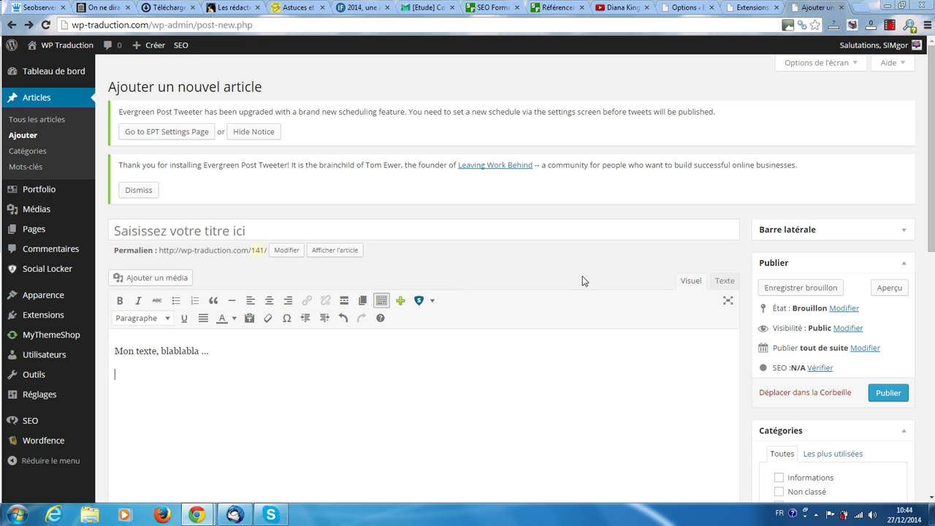
- Open the custom shortcode panel for the article and examine the full list of available shortcodes
{"action": "left_click_drag", "start_coordinate": [931, 109], "coordinate": [933, 152]}
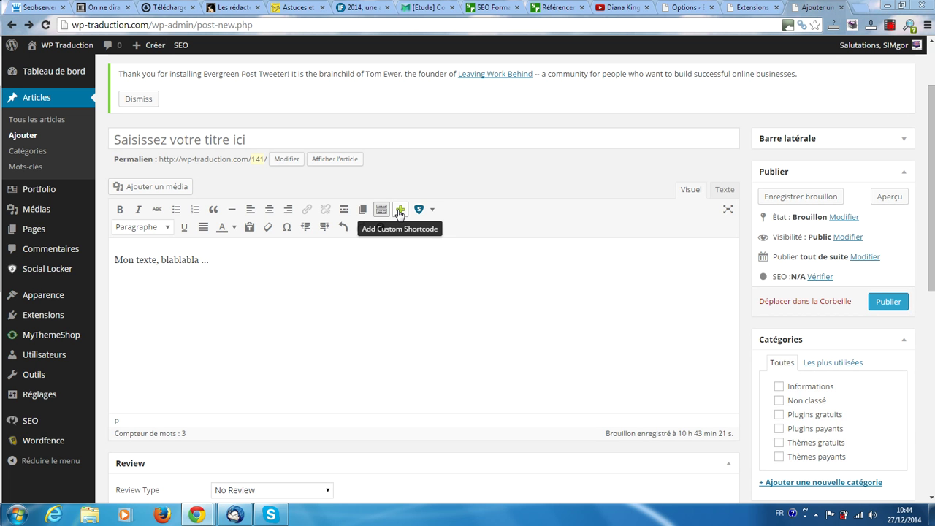
{"action": "left_click", "coordinate": [400, 209]}
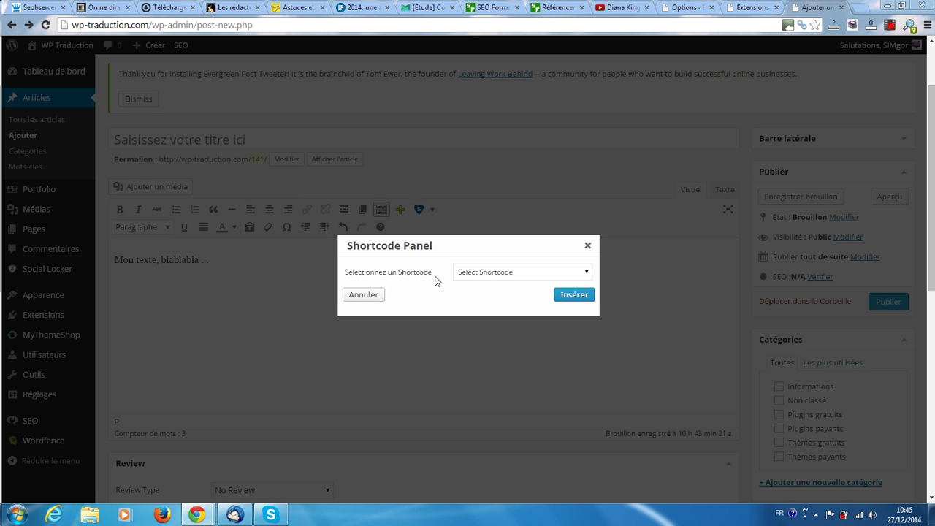
{"action": "left_click", "coordinate": [548, 276]}
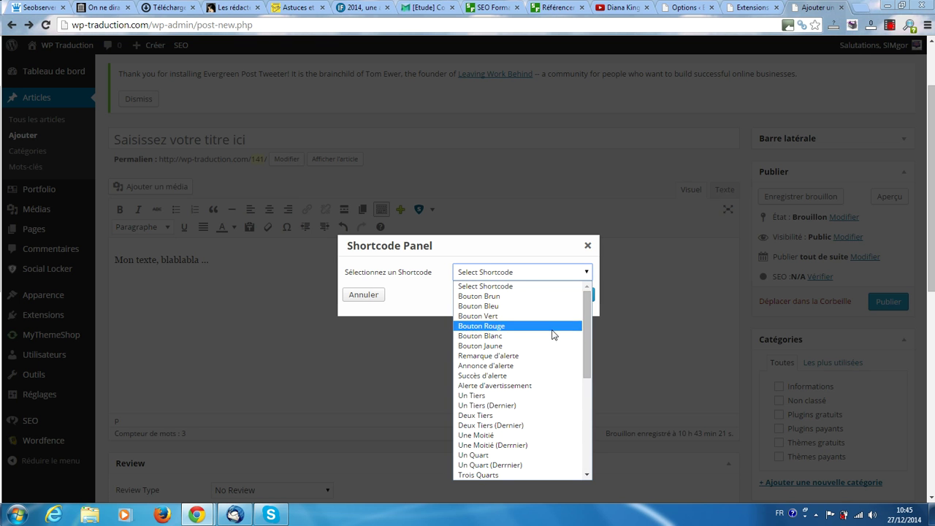
{"action": "scroll", "coordinate": [539, 387], "scroll_direction": "down", "scroll_amount": 5}
{"action": "left_click_drag", "start_coordinate": [588, 415], "coordinate": [588, 322]}
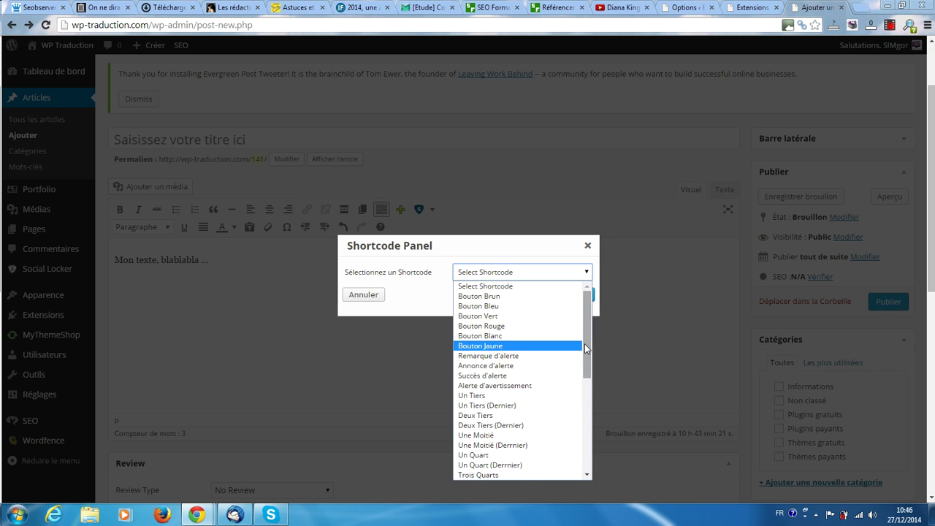
{"action": "left_click_drag", "start_coordinate": [584, 344], "coordinate": [591, 388]}
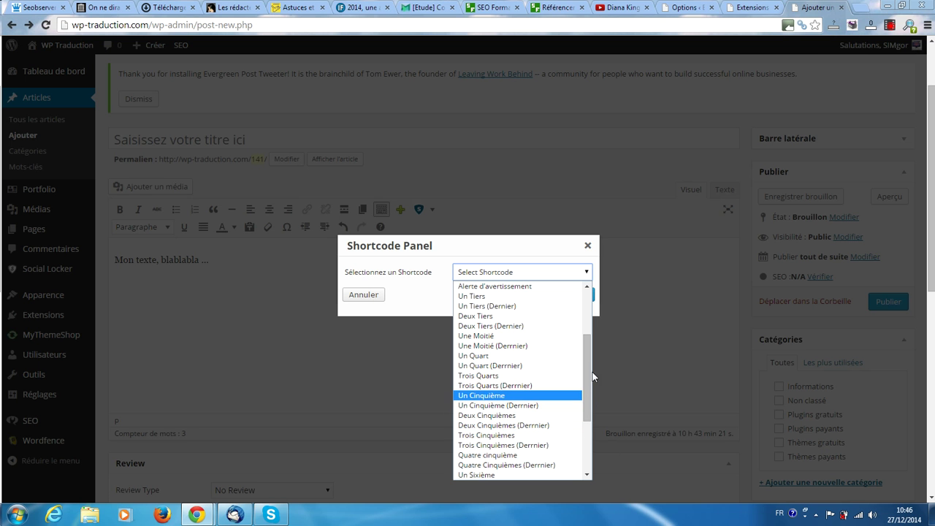
{"action": "left_click_drag", "start_coordinate": [587, 387], "coordinate": [594, 434]}
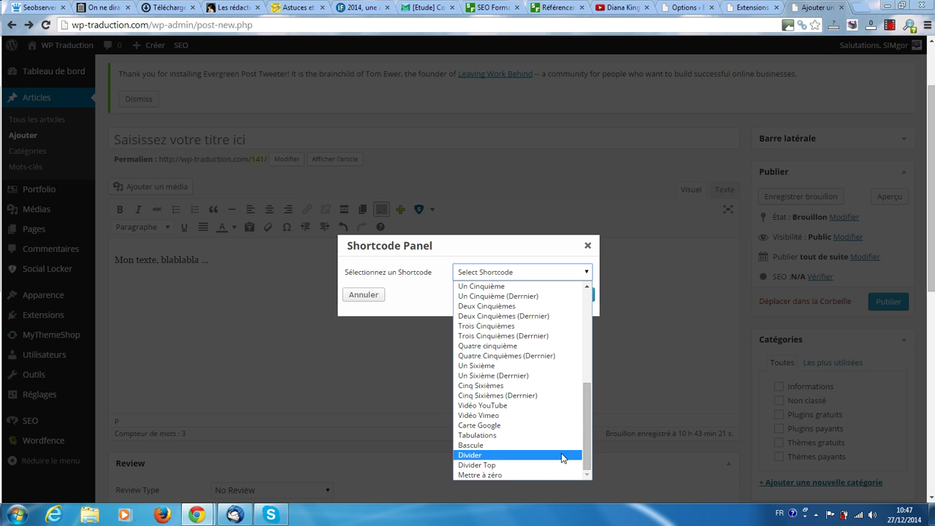
{"action": "scroll", "coordinate": [584, 396], "scroll_direction": "up", "scroll_amount": 3}
{"action": "scroll", "coordinate": [585, 396], "scroll_direction": "down", "scroll_amount": 3}
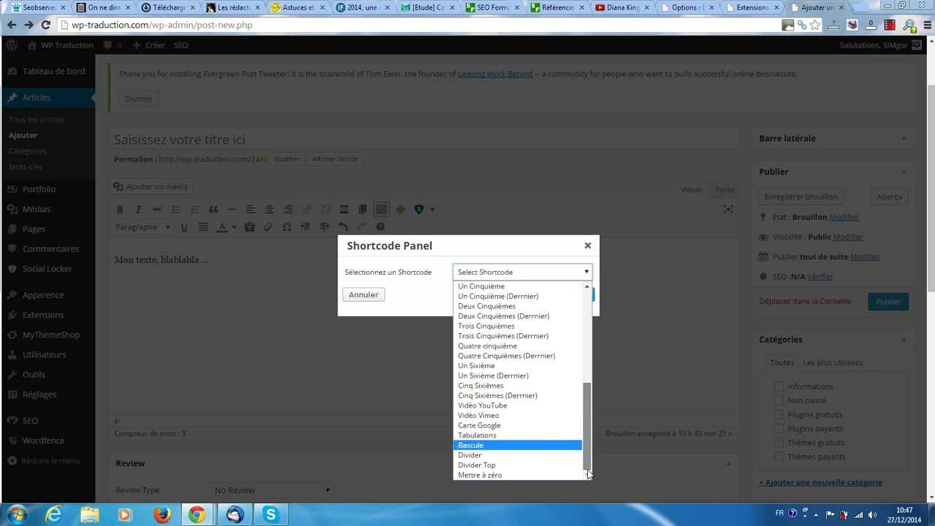
{"action": "scroll", "coordinate": [590, 425], "scroll_direction": "up", "scroll_amount": 5}
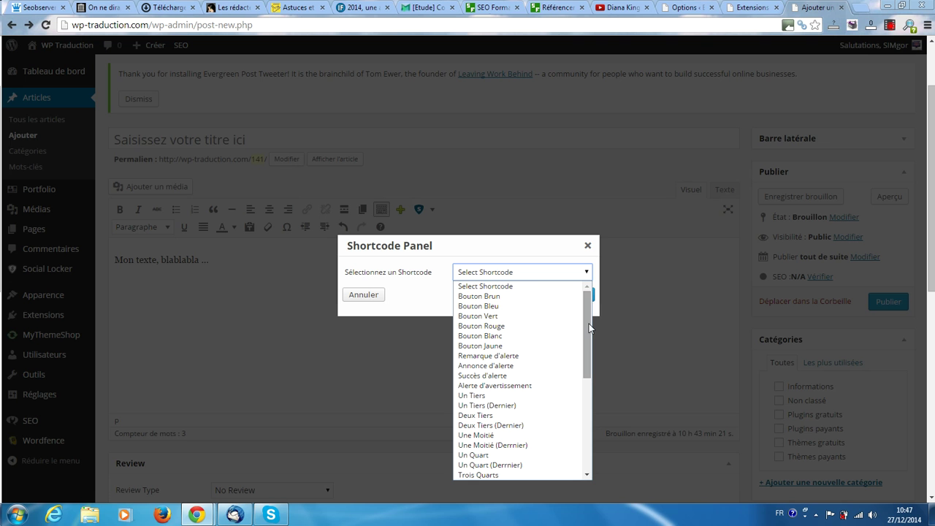
{"action": "left_click", "coordinate": [494, 347]}
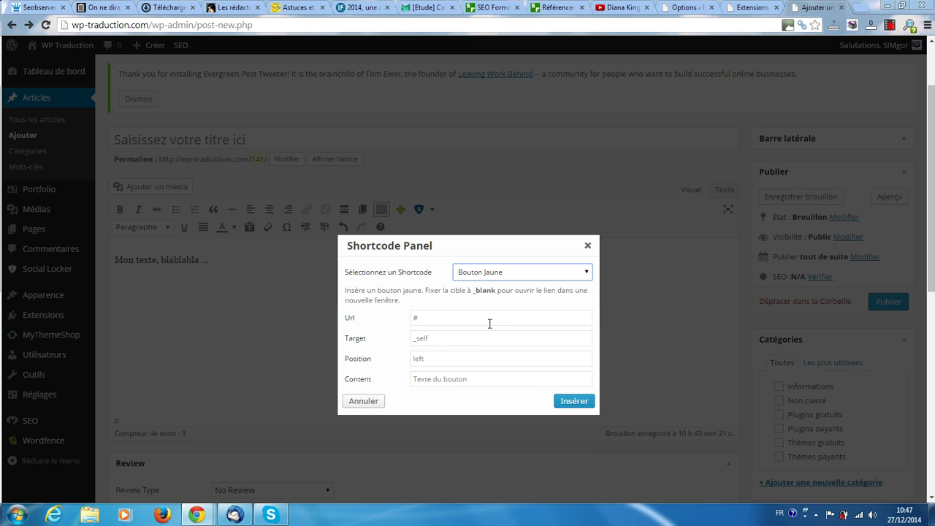
{"action": "left_click", "coordinate": [445, 321]}
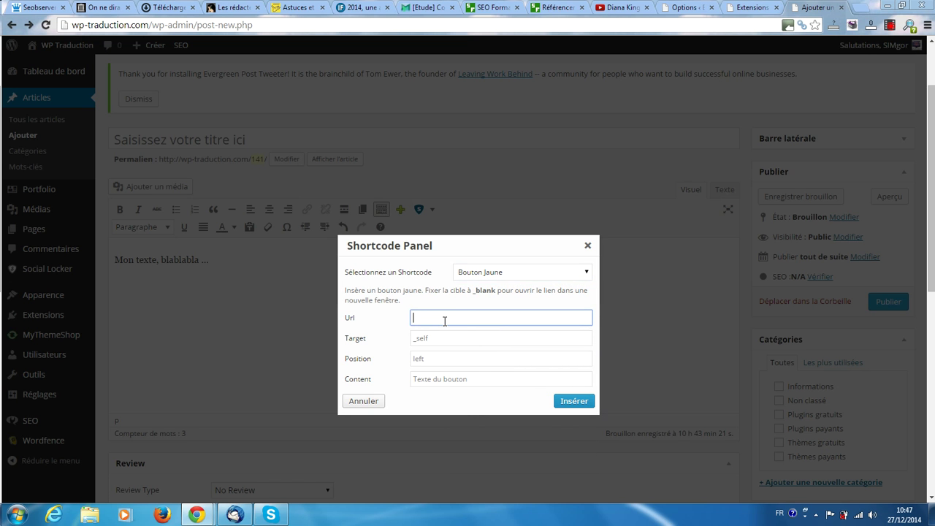
{"action": "type", "text": "http://08reb.fr"}
{"action": "key", "text": "Tab"}
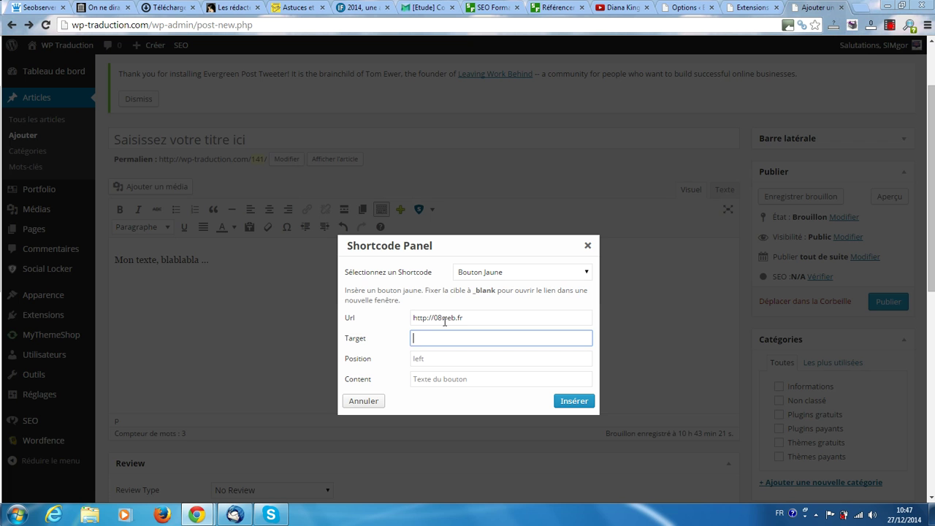
{"action": "type", "text": "ank"}
{"action": "key", "text": "Tab"}
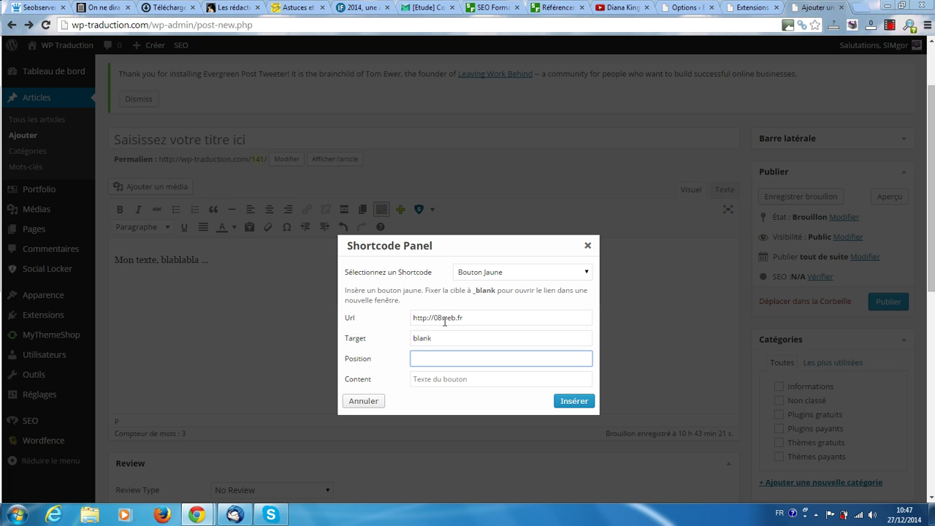
{"action": "type", "text": "center"}
{"action": "key", "text": "Tab"}
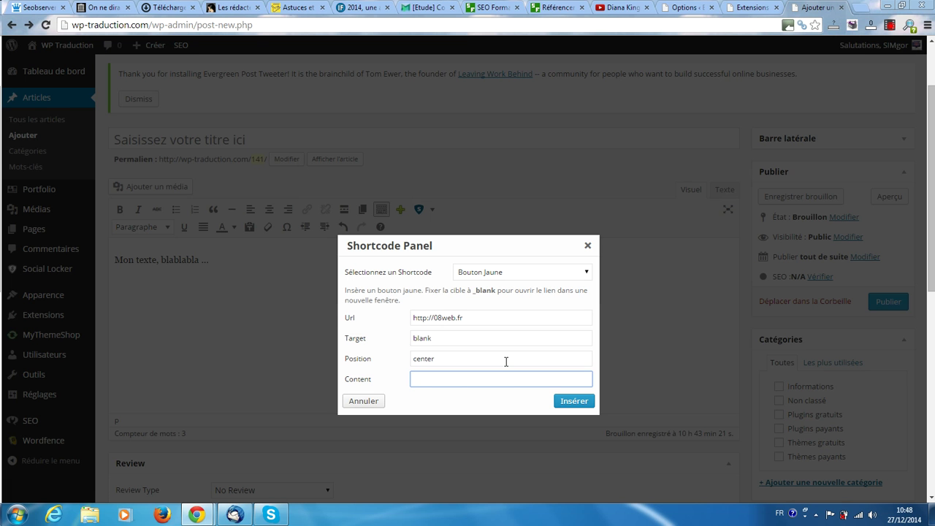
{"action": "type", "text": "Test"}
{"action": "left_click", "coordinate": [574, 401]}
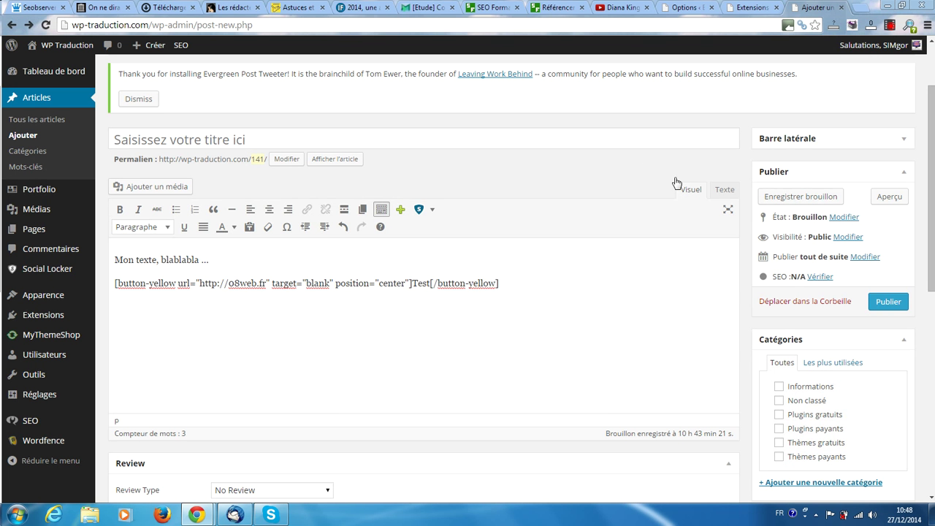
- Title the article "Test" and save it as a draft
{"action": "left_click", "coordinate": [221, 136]}
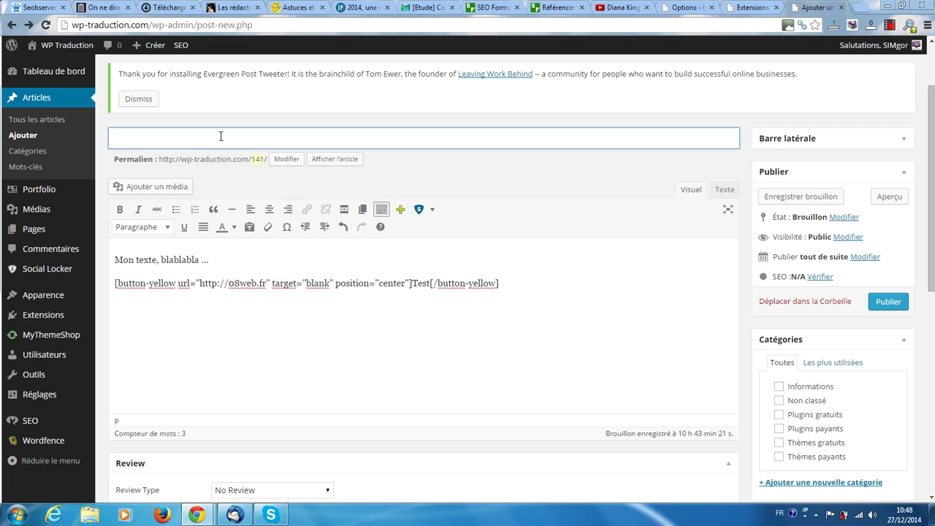
{"action": "type", "text": "Test"}
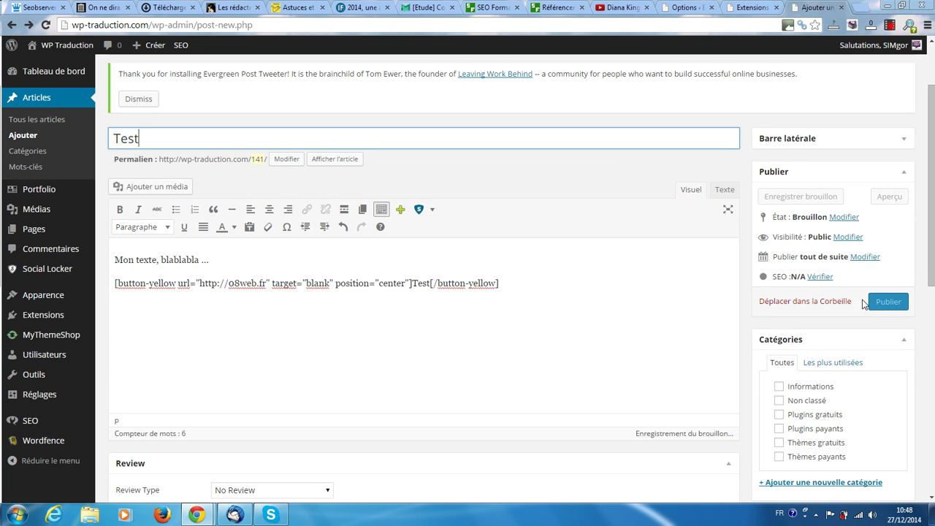
{"action": "left_click", "coordinate": [778, 199]}
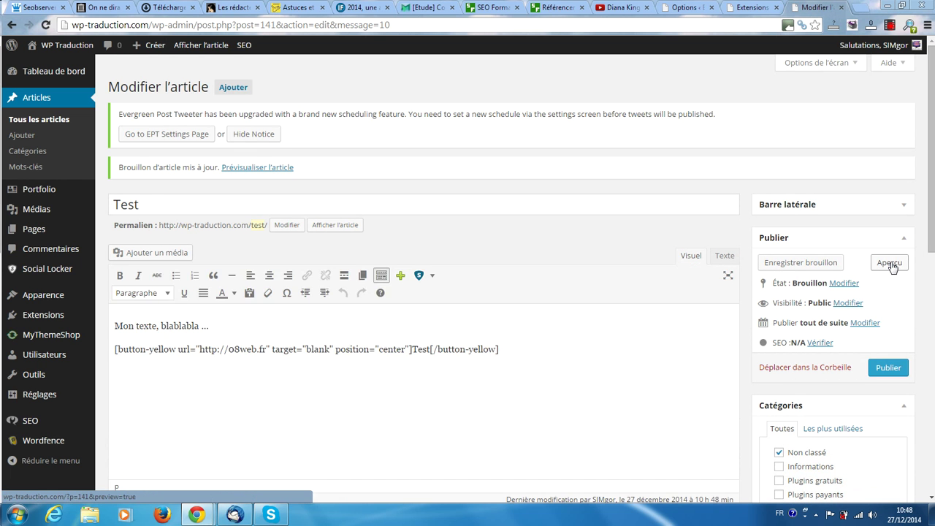
- Preview the article and check where the yellow Test button's link leads
{"action": "left_click", "coordinate": [891, 264]}
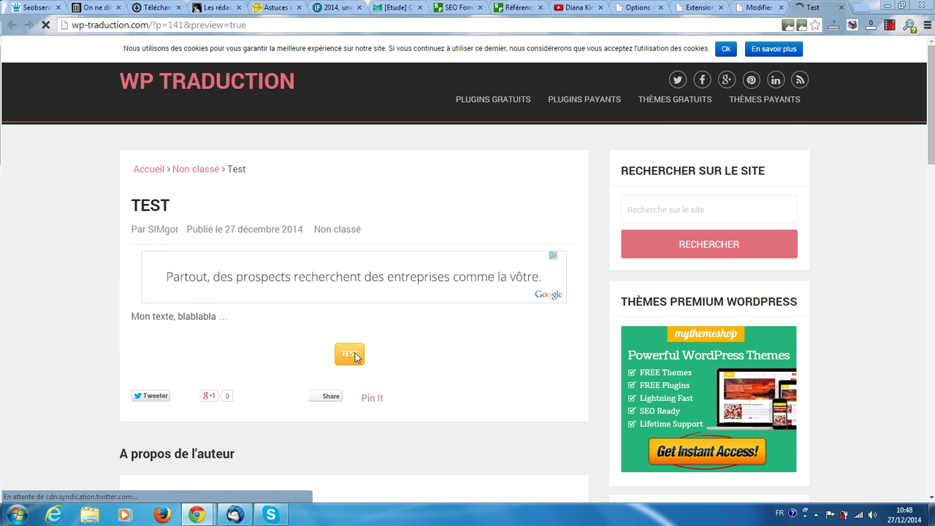
{"action": "scroll", "coordinate": [352, 357], "scroll_direction": "down", "scroll_amount": 3}
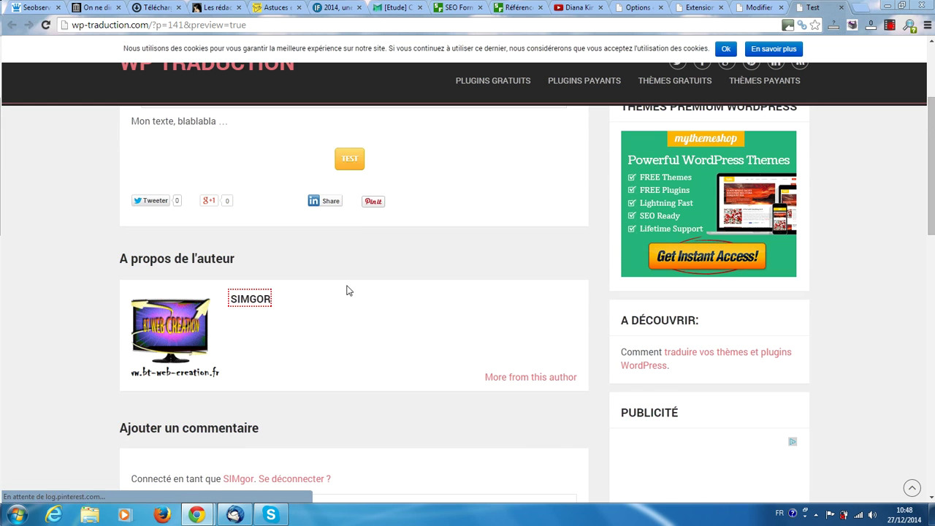
{"action": "scroll", "coordinate": [553, 307], "scroll_direction": "up", "scroll_amount": 2}
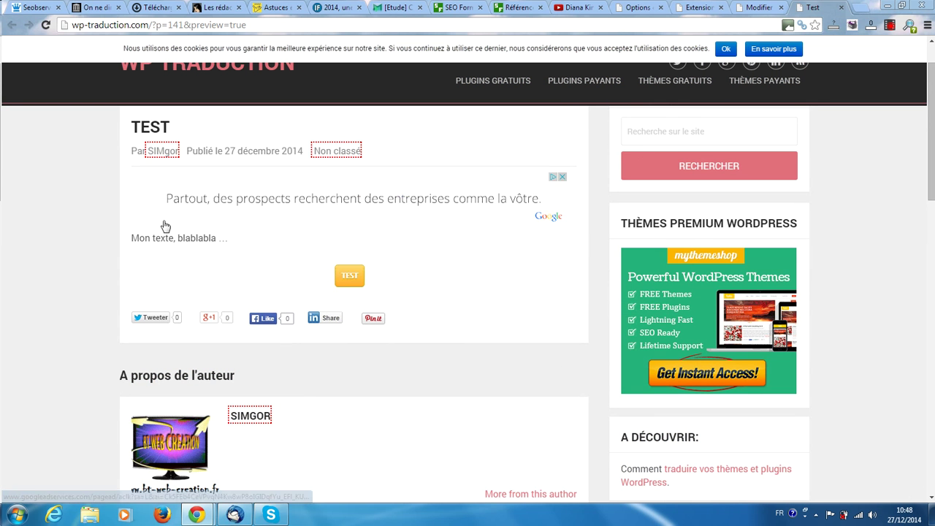
{"action": "left_click", "coordinate": [756, 7]}
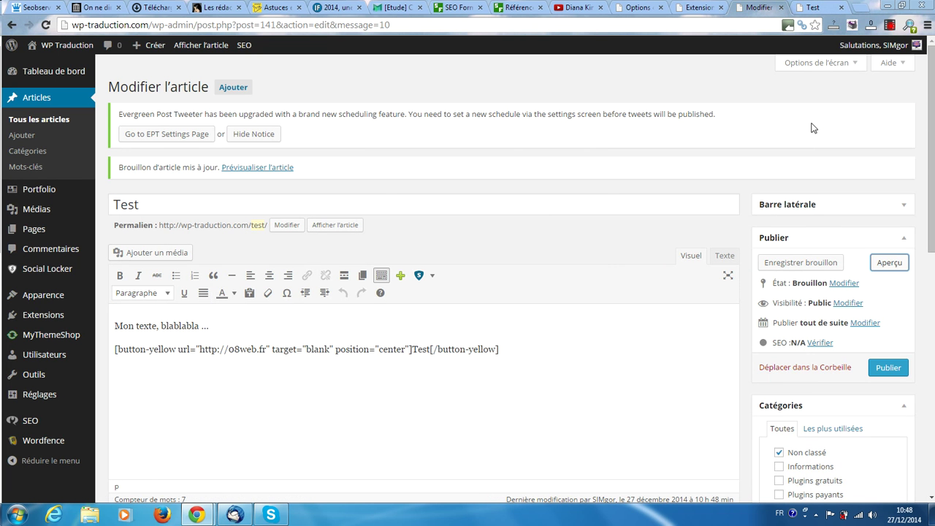
{"action": "left_click", "coordinate": [812, 7]}
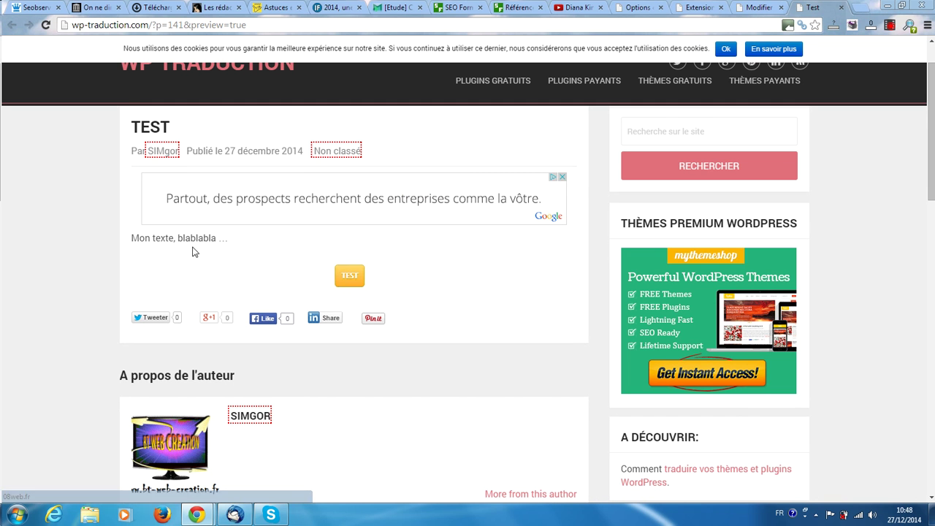
{"action": "left_click", "coordinate": [352, 281]}
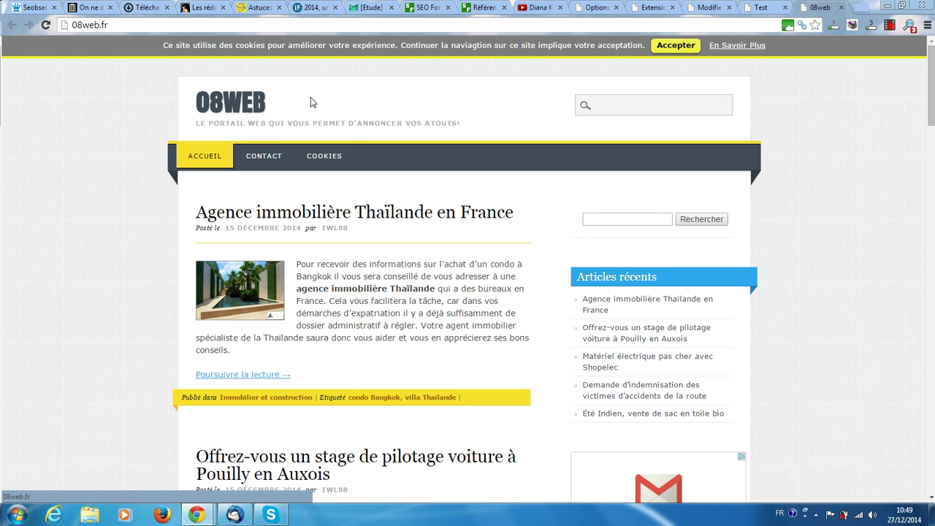
{"action": "left_click", "coordinate": [759, 8]}
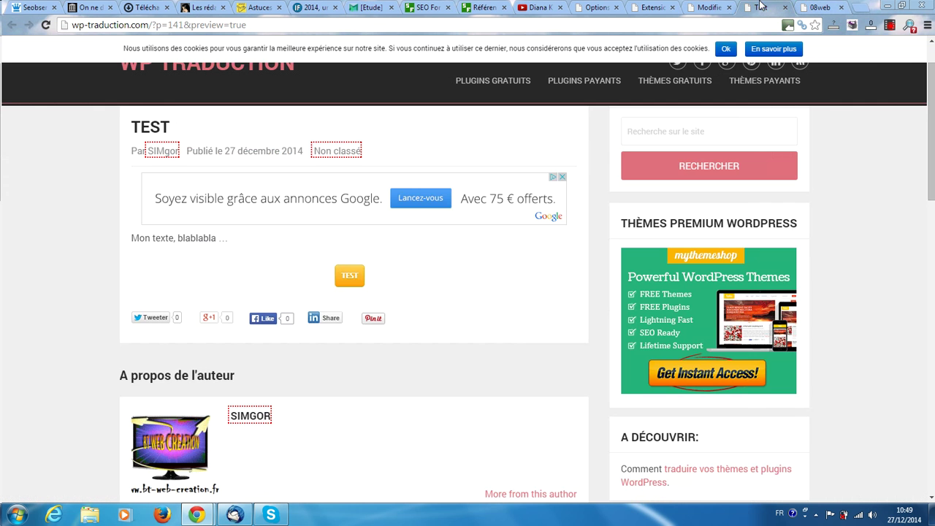
- Below the button shortcode in the article, insert a Remarque d'alerte shortcode with the content "Texte de remarque d'alerte"
{"action": "left_click", "coordinate": [708, 8]}
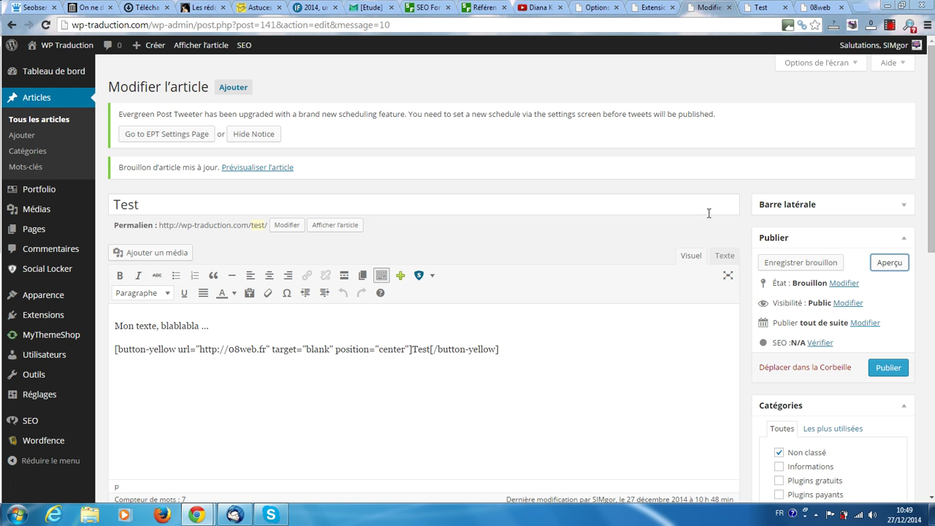
{"action": "left_click", "coordinate": [544, 354]}
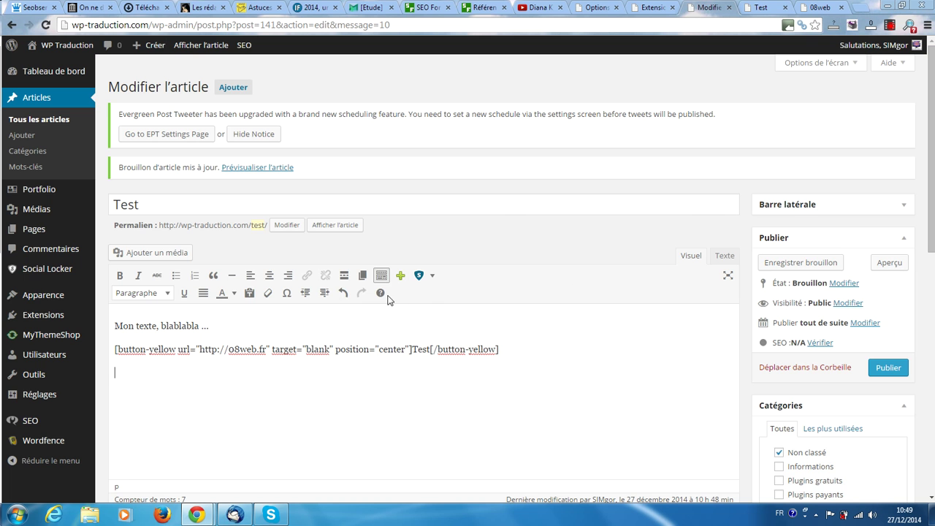
{"action": "left_click", "coordinate": [401, 276]}
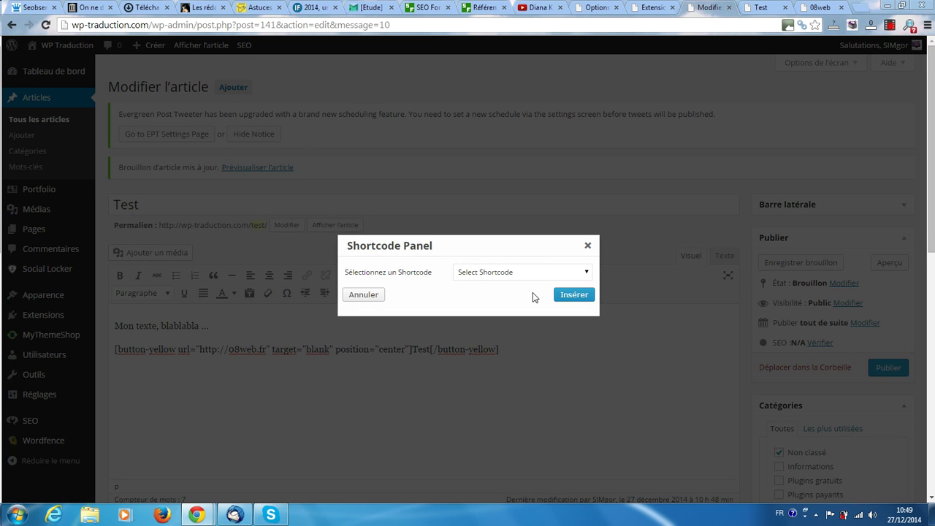
{"action": "left_click", "coordinate": [562, 275]}
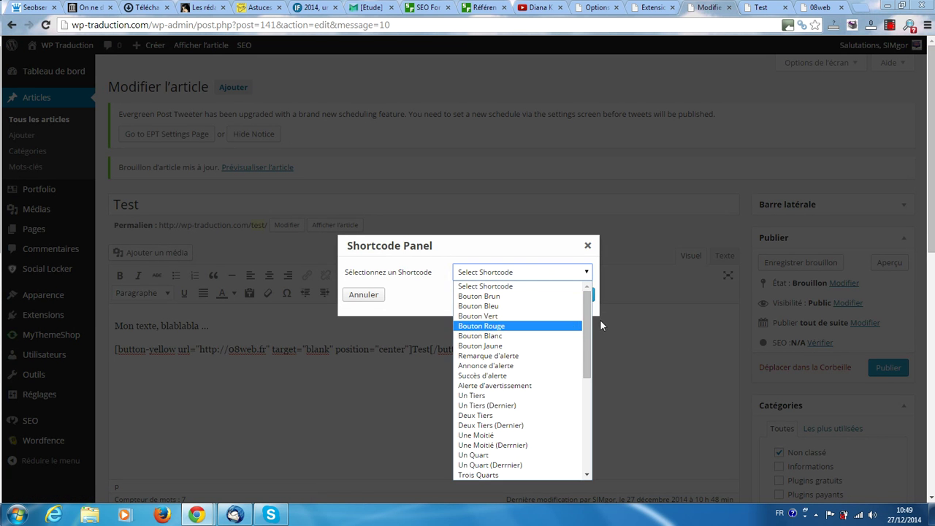
{"action": "left_click", "coordinate": [524, 356]}
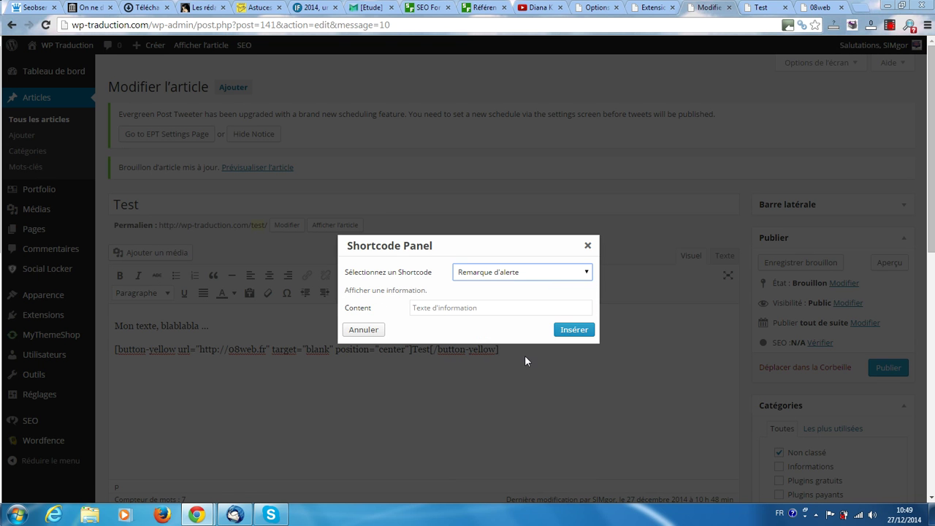
{"action": "left_click", "coordinate": [485, 309]}
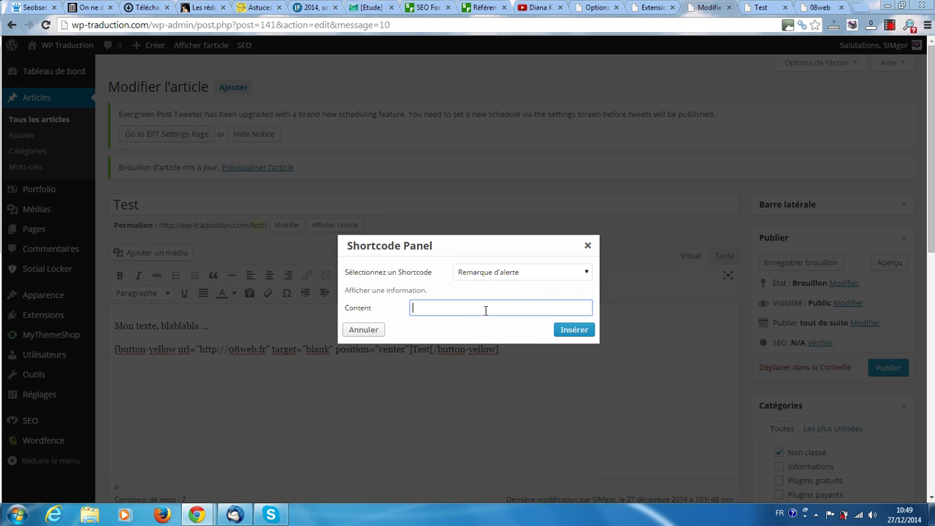
{"action": "type", "text": "Tes"}
{"action": "type", "text": "te de "}
{"action": "type", "text": "remarque"}
{"action": "type", "text": " d'alerte"}
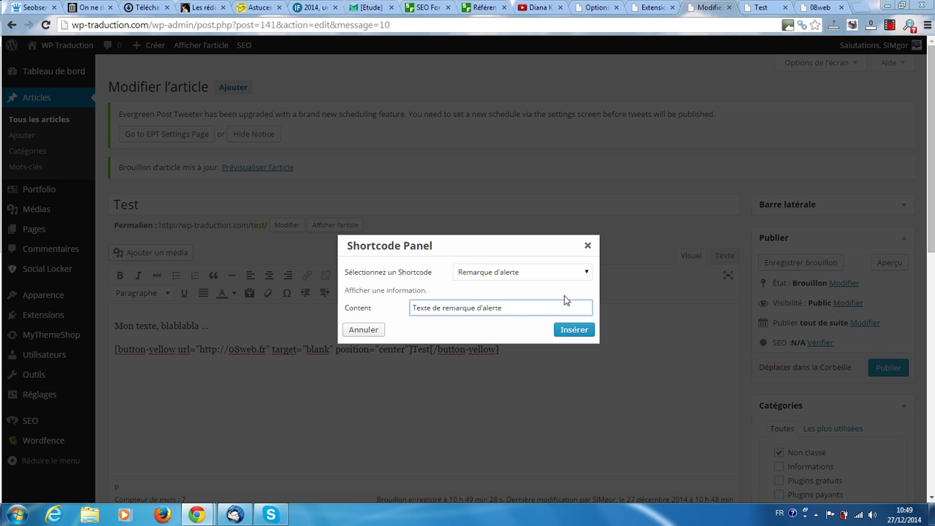
{"action": "left_click", "coordinate": [575, 330]}
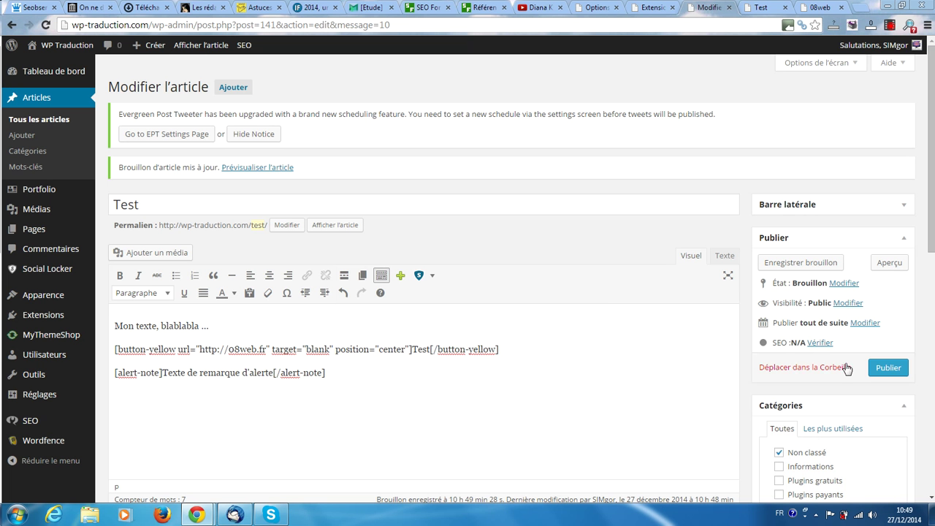
- Save the article draft, close the 08web page, and refresh the article preview to check the alert note
{"action": "left_click", "coordinate": [801, 262]}
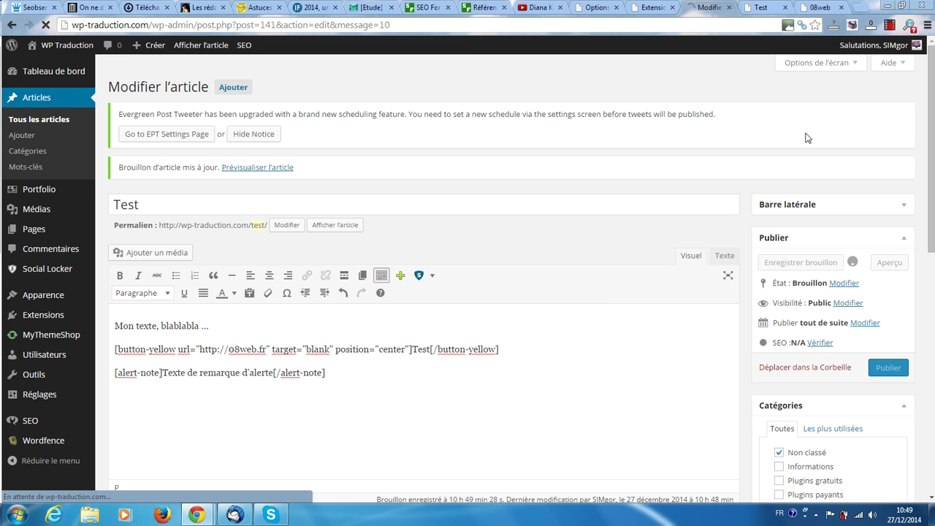
{"action": "left_click", "coordinate": [841, 7]}
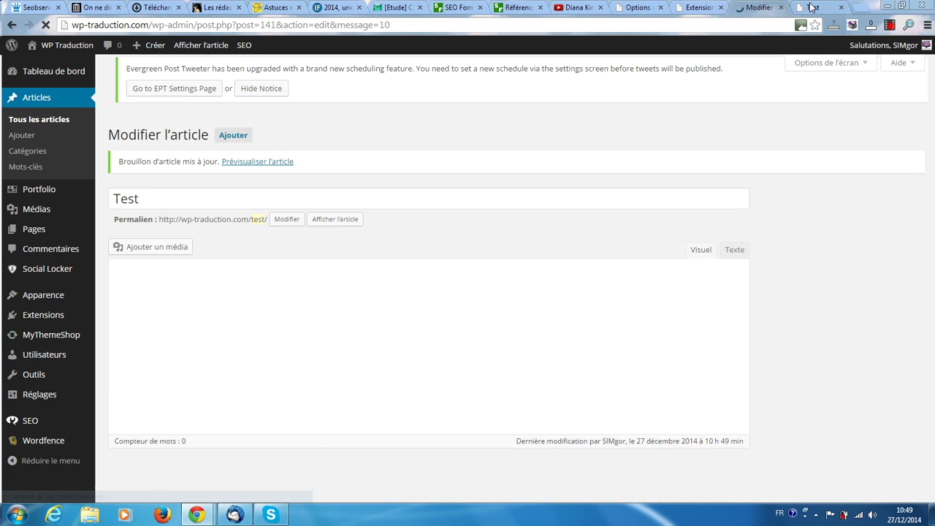
{"action": "left_click", "coordinate": [819, 7]}
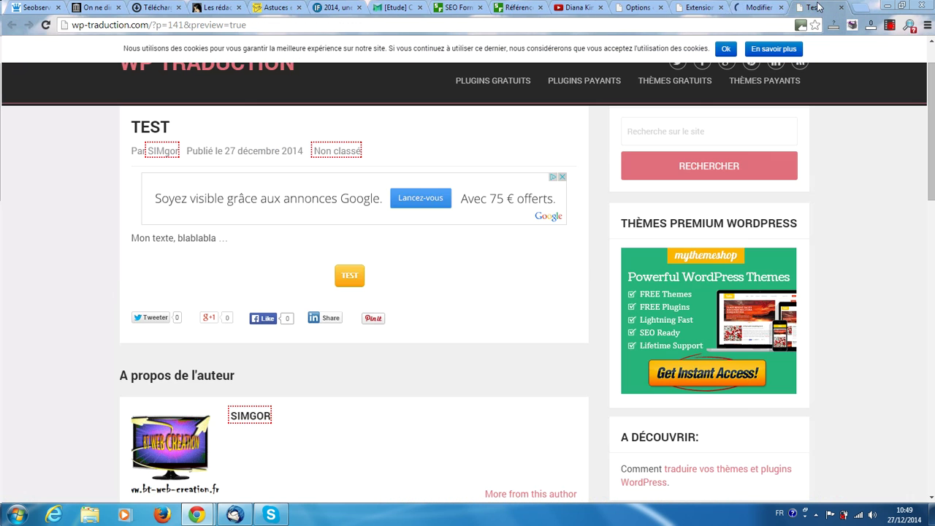
{"action": "left_click", "coordinate": [43, 26]}
{"action": "left_click", "coordinate": [43, 26]}
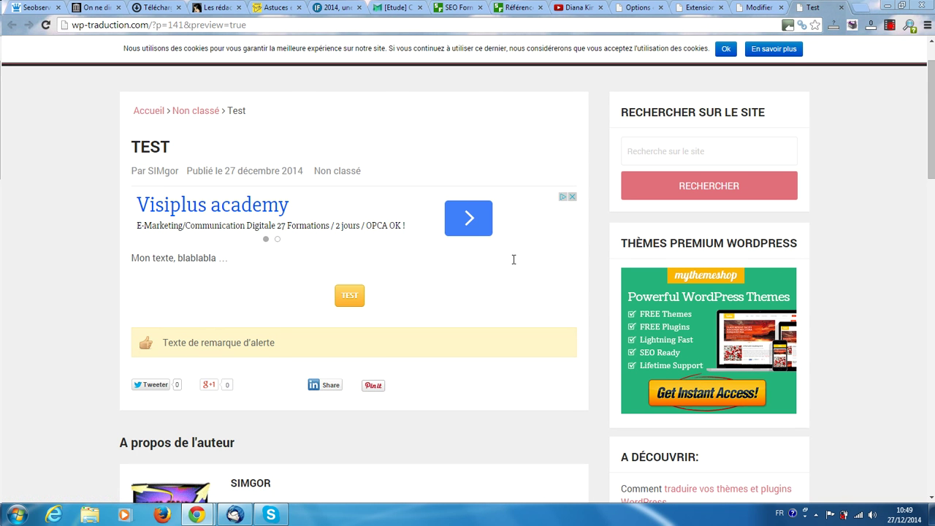
- Below the alert note in the article, insert an Annonce d'alerte shortcode with the content "Texte d'annonce d'alerte"
{"action": "left_click", "coordinate": [760, 7]}
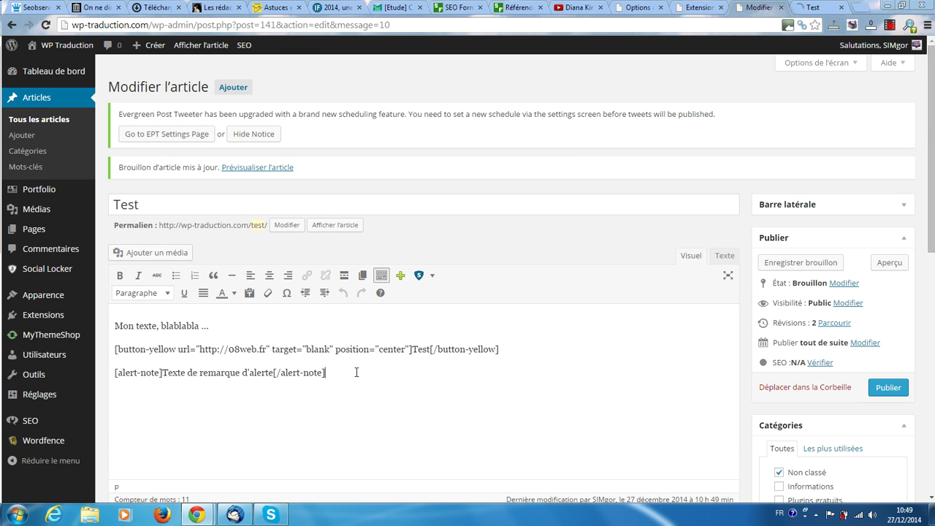
{"action": "left_click", "coordinate": [356, 369]}
{"action": "key", "text": "Return"}
{"action": "left_click", "coordinate": [720, 256]}
{"action": "left_click", "coordinate": [690, 257]}
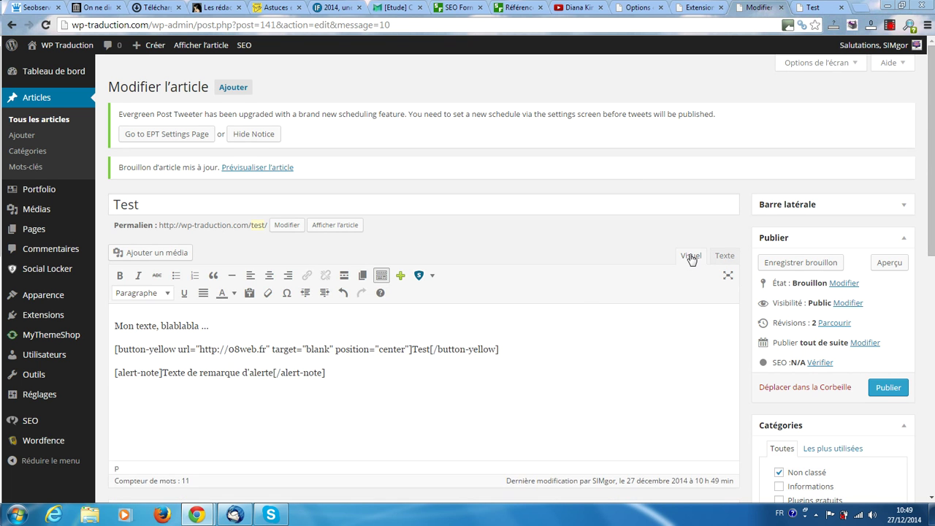
{"action": "left_click", "coordinate": [400, 276]}
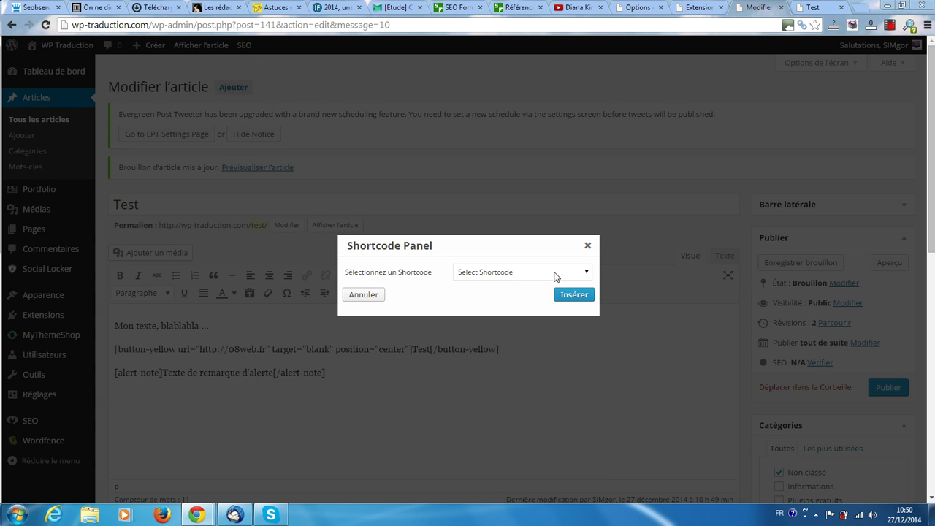
{"action": "left_click", "coordinate": [555, 275]}
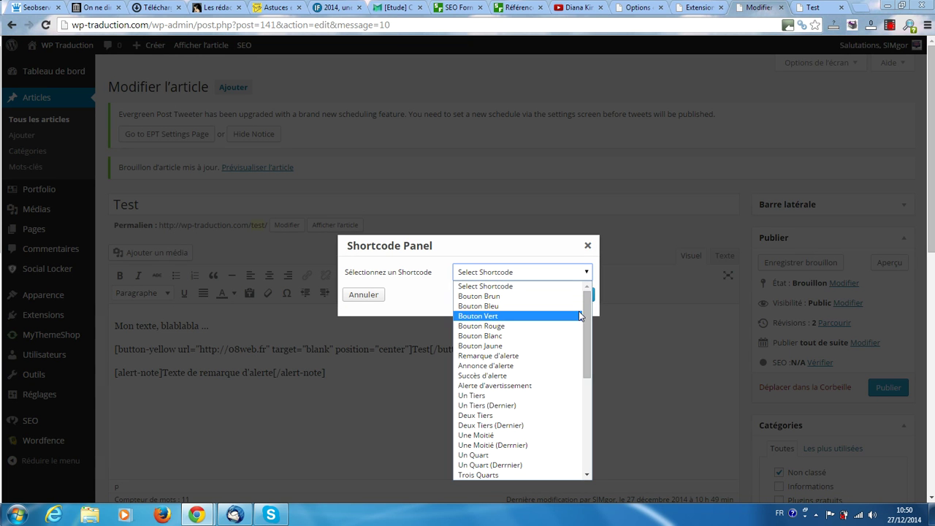
{"action": "left_click", "coordinate": [537, 365]}
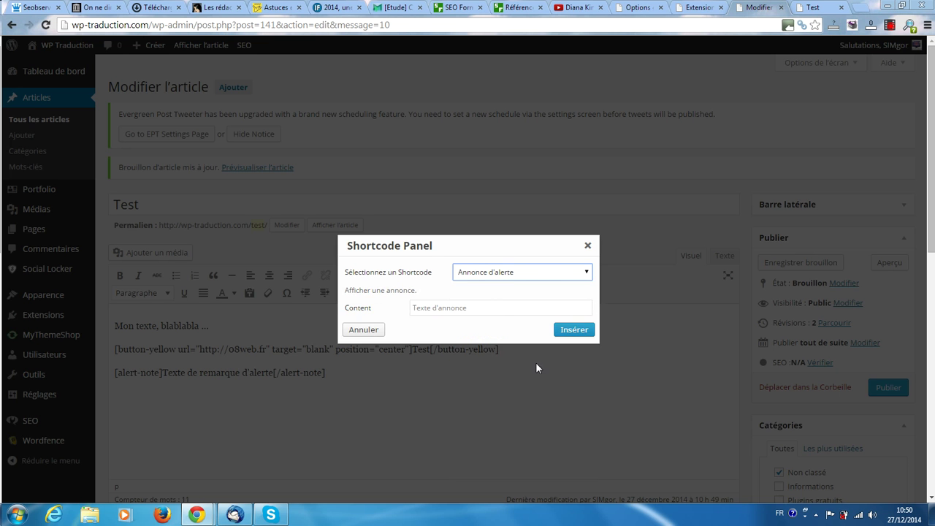
{"action": "left_click", "coordinate": [450, 308]}
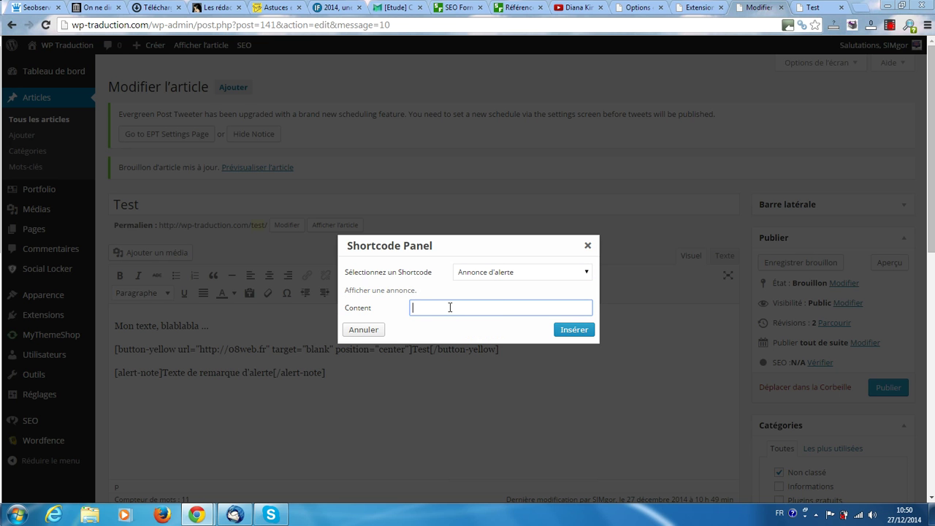
{"action": "type", "text": "Texte d'annonce d'alerte"}
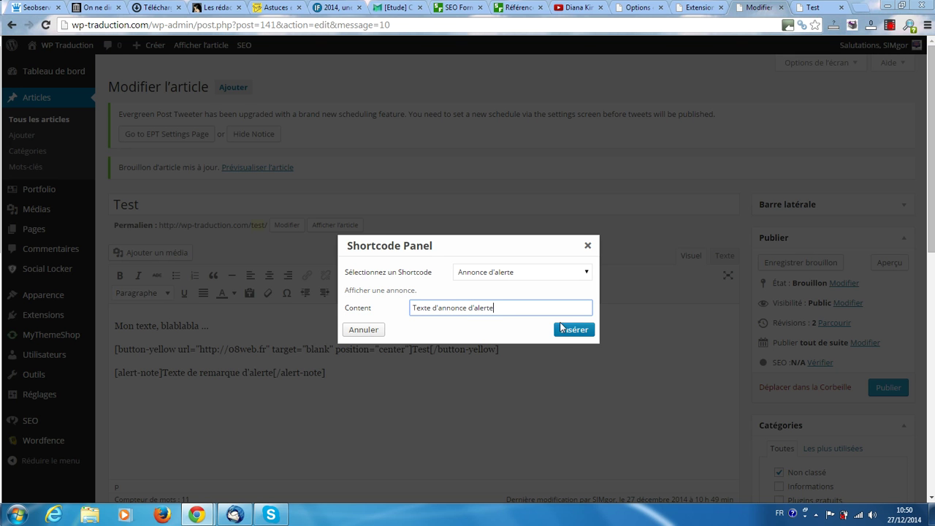
{"action": "left_click", "coordinate": [575, 331]}
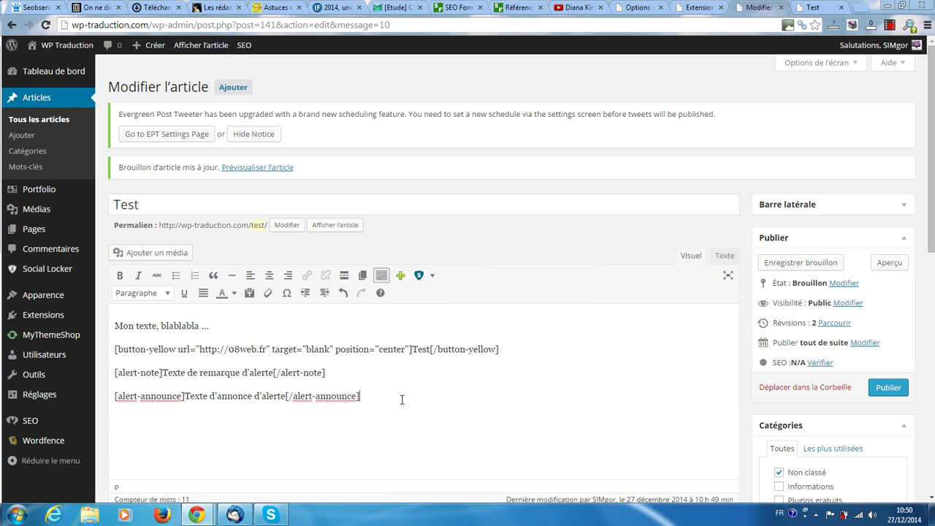
- Below the announcement shortcode, insert a Succès d'alerte shortcode with the content "Succès d'alerte"
{"action": "left_click", "coordinate": [401, 275]}
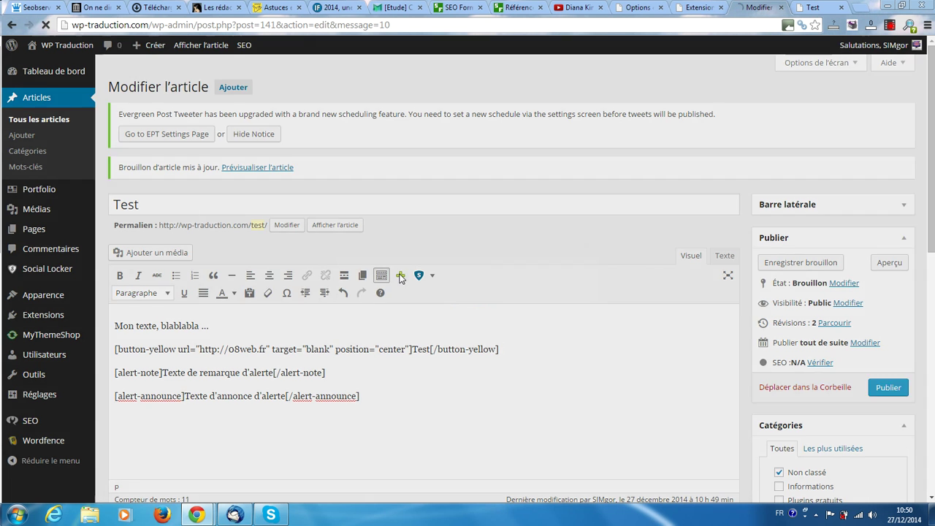
{"action": "left_click", "coordinate": [520, 273]}
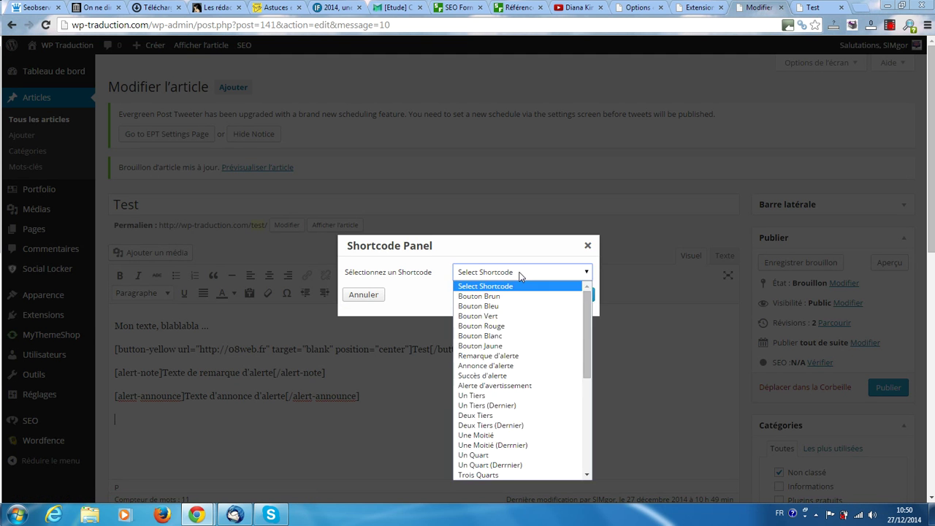
{"action": "left_click", "coordinate": [512, 376]}
{"action": "left_click", "coordinate": [479, 308]}
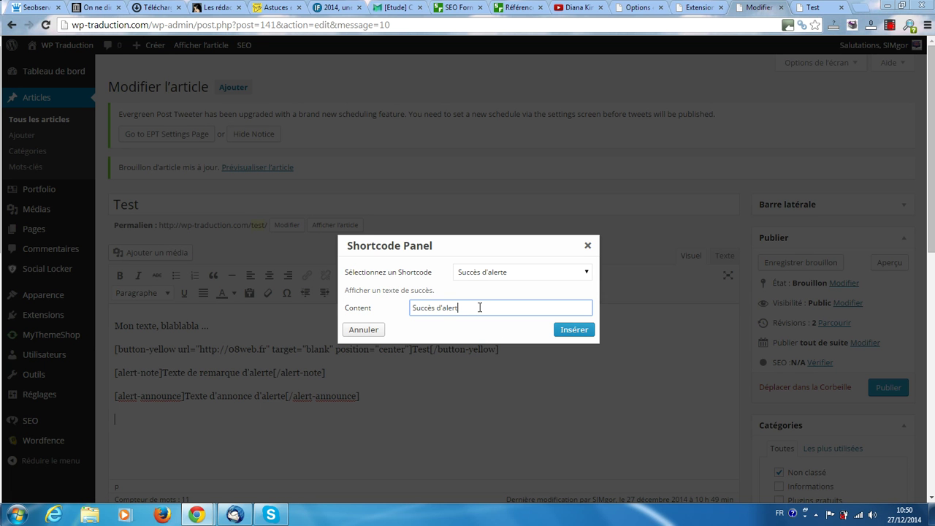
{"action": "left_click", "coordinate": [579, 330]}
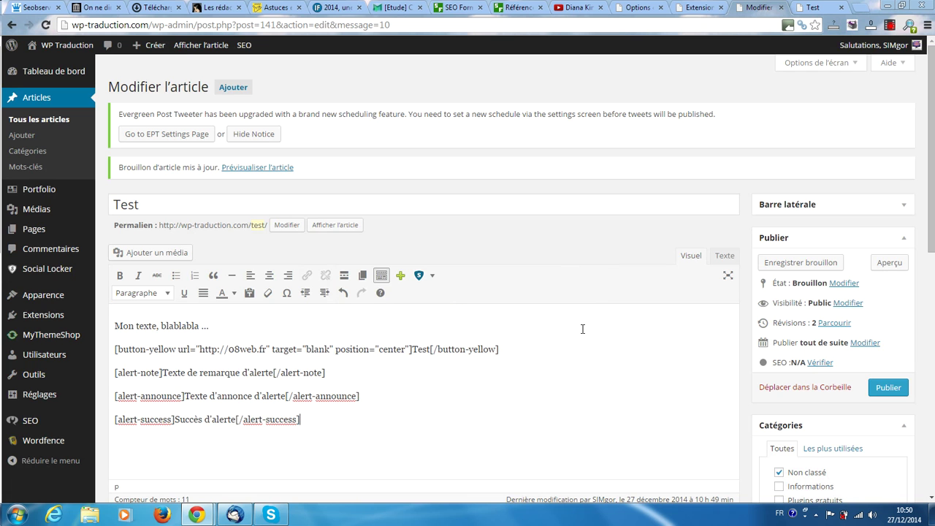
- On a new line below the success shortcode, insert an Alerte d'avertissement shortcode with the content "Alerte d'avertissement"
{"action": "key", "text": "Return"}
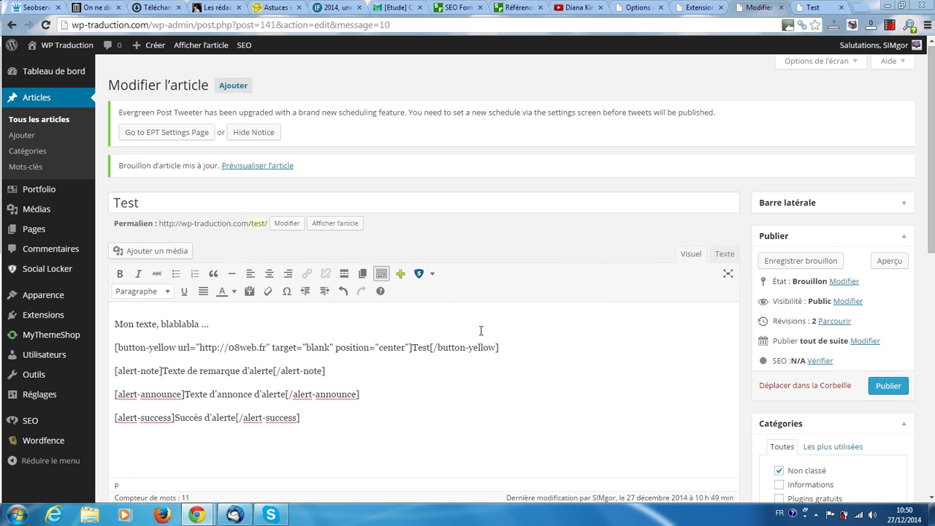
{"action": "left_click", "coordinate": [400, 274]}
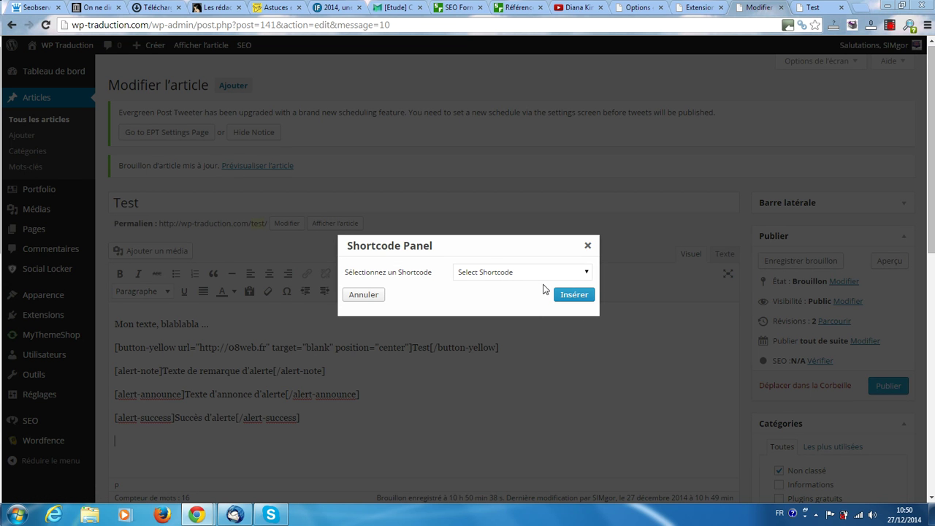
{"action": "left_click", "coordinate": [560, 272]}
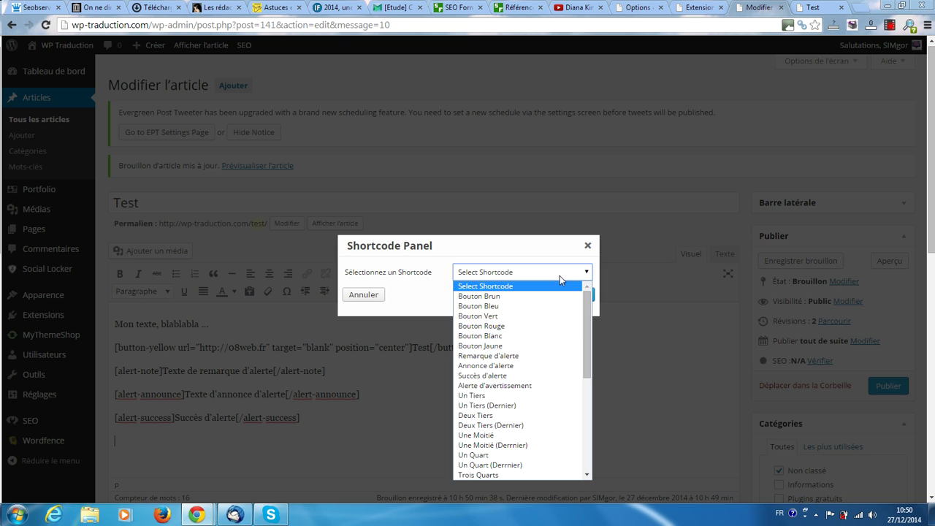
{"action": "left_click_drag", "start_coordinate": [583, 337], "coordinate": [581, 370]}
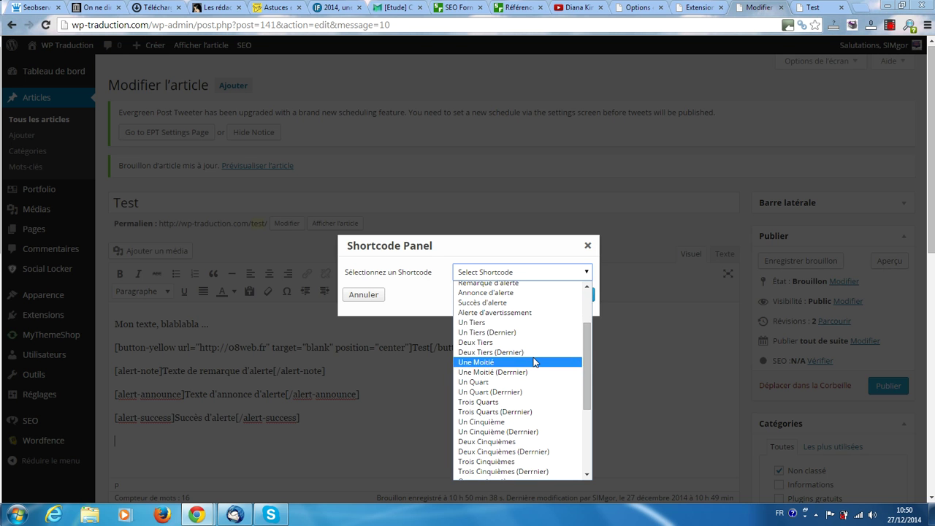
{"action": "left_click", "coordinate": [497, 315]}
{"action": "left_click", "coordinate": [443, 310]}
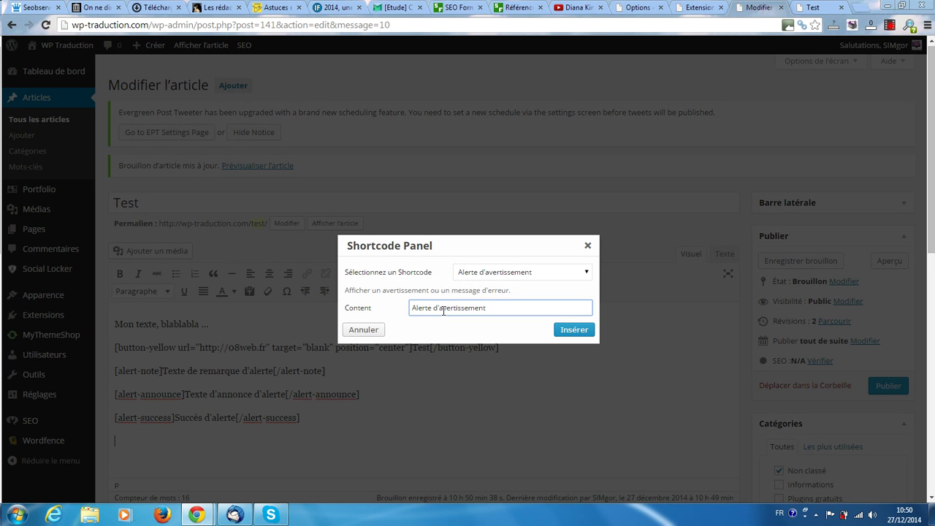
{"action": "left_click", "coordinate": [575, 329]}
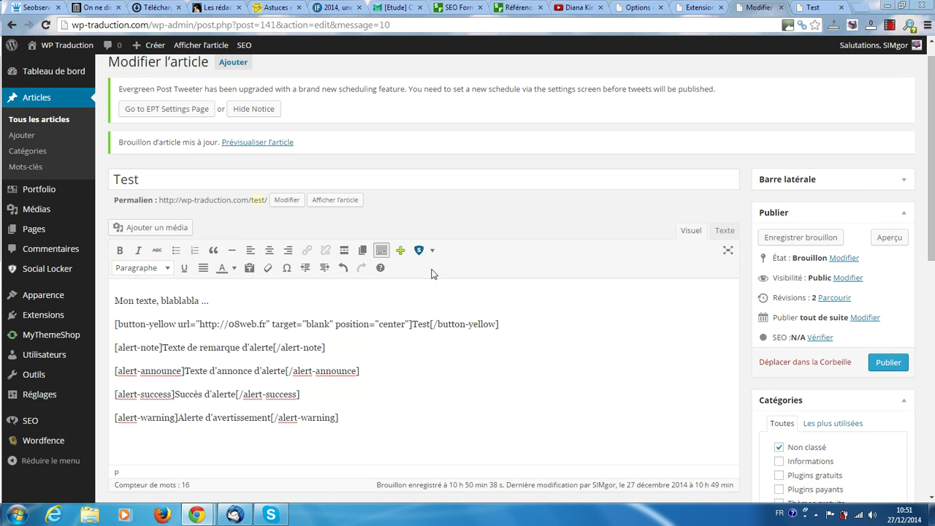
- Below the warning shortcode, insert an Un Tiers column shortcode with the content "Colonne 1/3"
{"action": "left_click", "coordinate": [401, 250]}
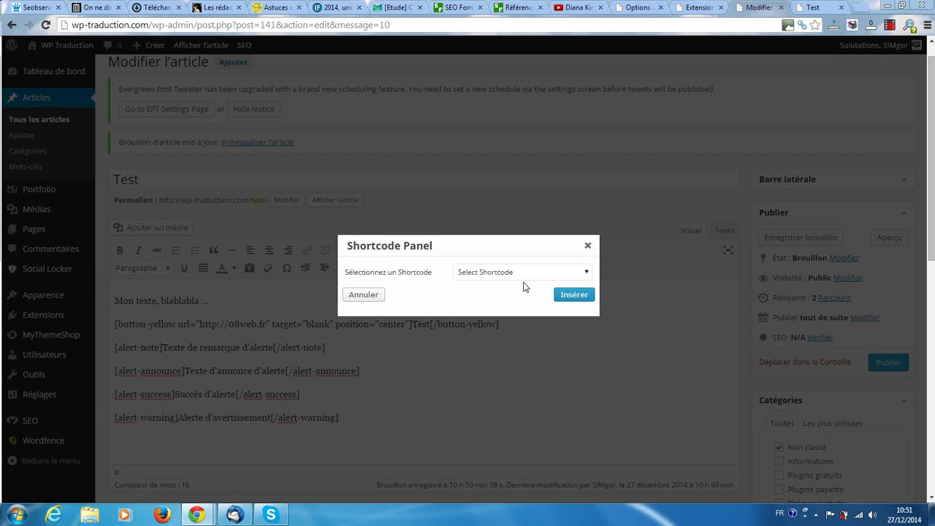
{"action": "left_click", "coordinate": [519, 275]}
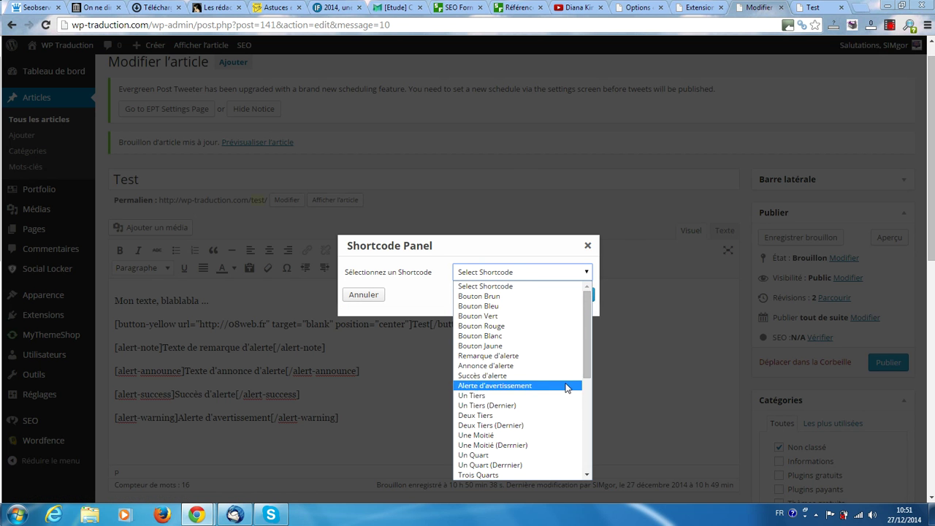
{"action": "scroll", "coordinate": [556, 380], "scroll_direction": "down", "scroll_amount": 3}
{"action": "scroll", "coordinate": [555, 380], "scroll_direction": "up", "scroll_amount": 3}
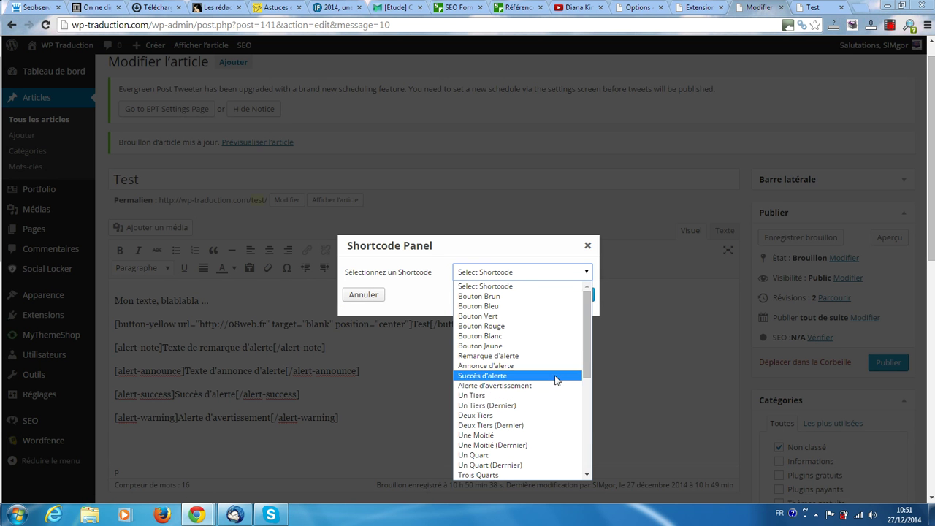
{"action": "left_click", "coordinate": [524, 396]}
{"action": "left_click", "coordinate": [500, 332]}
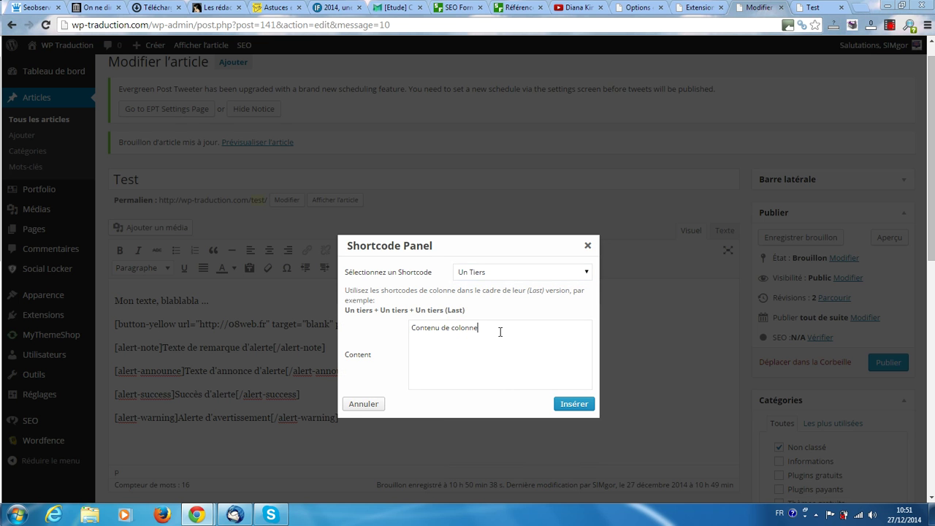
{"action": "left_click_drag", "start_coordinate": [500, 332], "coordinate": [359, 324]}
{"action": "type", "text": "Colonne 1/3"}
{"action": "left_click", "coordinate": [575, 404]}
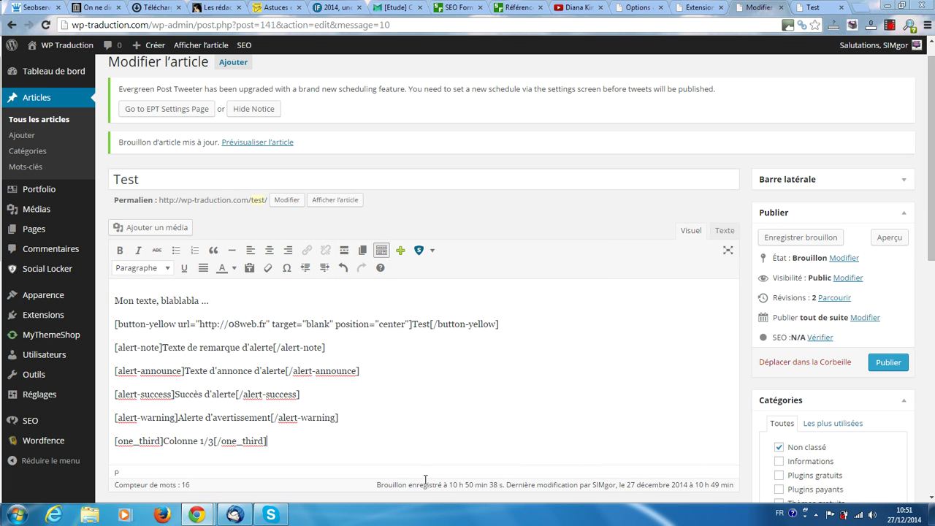
- Directly after the one-third column, insert a Deux Tiers (Dernier) column shortcode with the content "Deux tiers"
{"action": "left_click", "coordinate": [401, 250]}
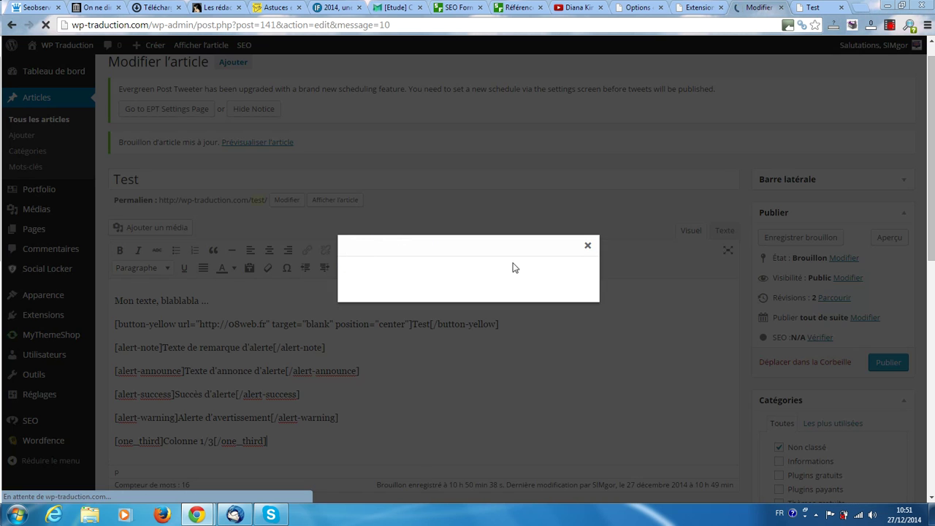
{"action": "left_click", "coordinate": [526, 279]}
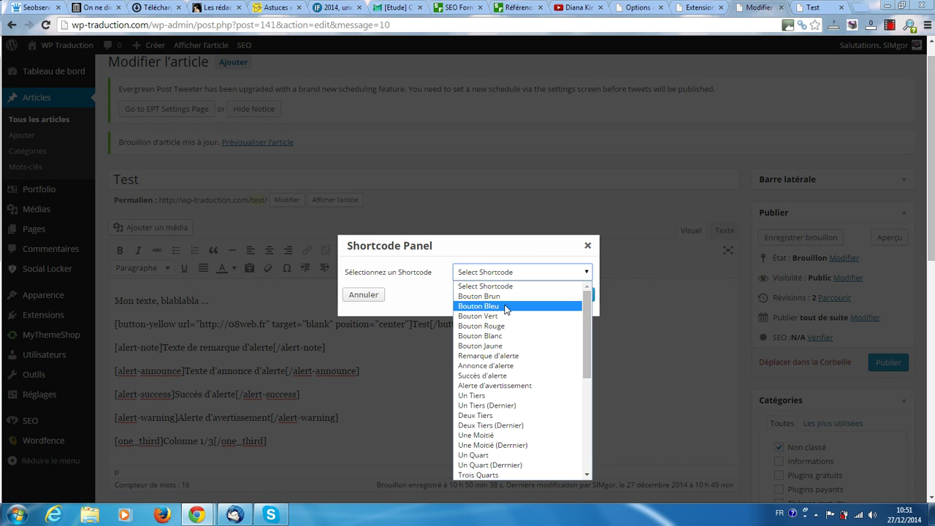
{"action": "left_click", "coordinate": [524, 426]}
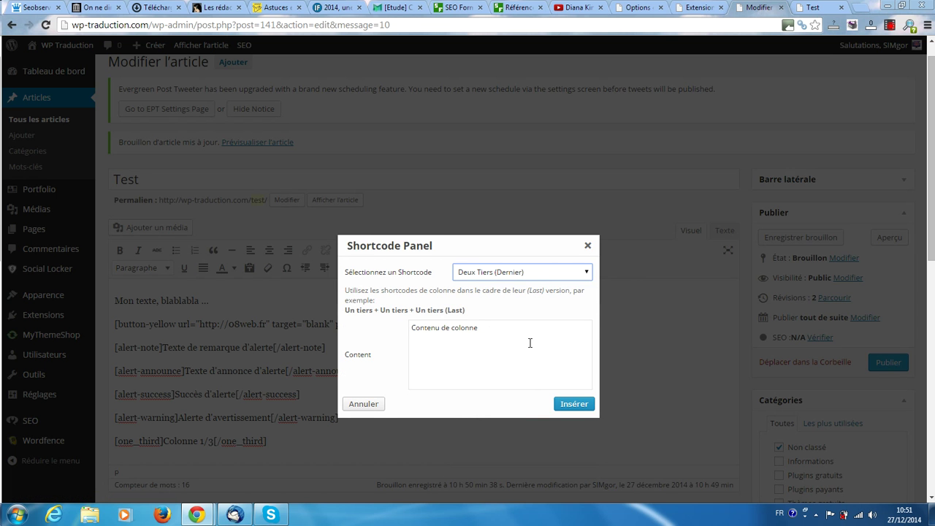
{"action": "left_click_drag", "start_coordinate": [530, 343], "coordinate": [336, 333]}
{"action": "type", "text": "Deux tiers"}
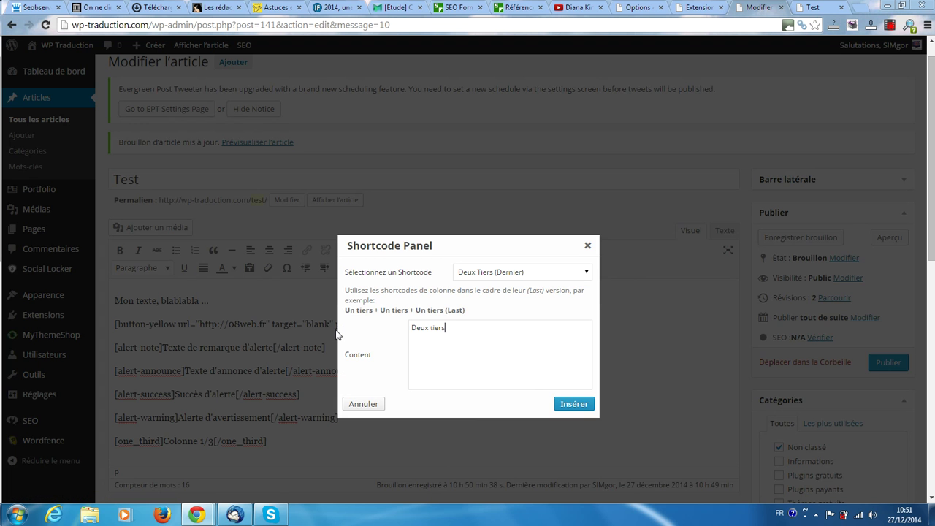
{"action": "left_click", "coordinate": [572, 403]}
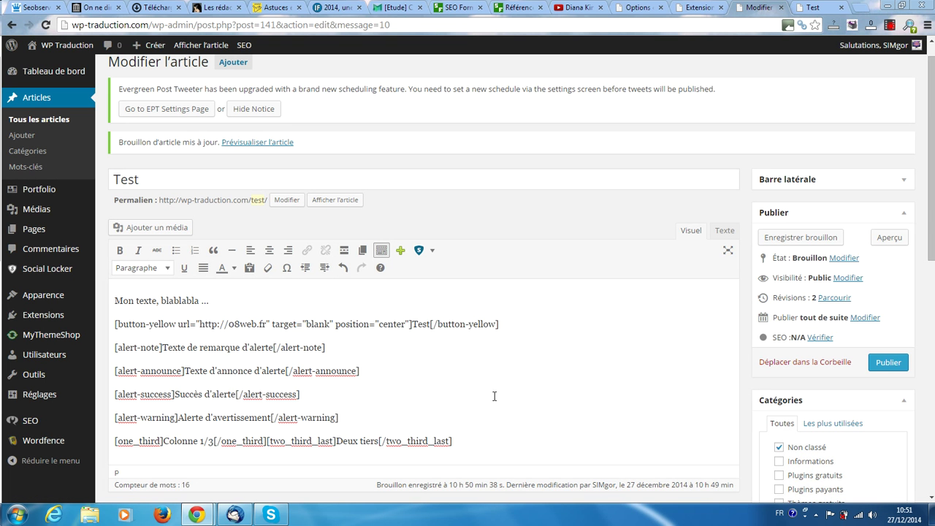
- Save the draft and refresh the article preview to examine the alert boxes and the two columns
{"action": "left_click", "coordinate": [796, 238]}
{"action": "left_click", "coordinate": [813, 6]}
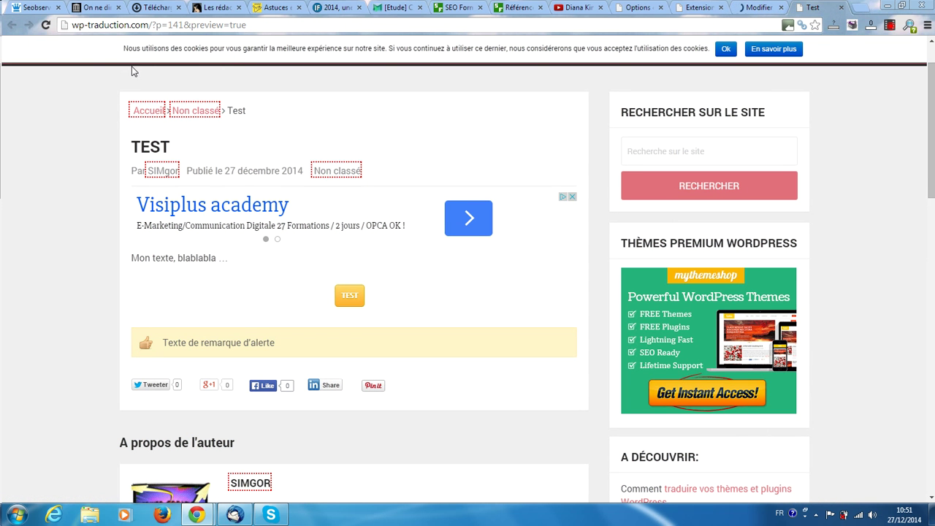
{"action": "left_click", "coordinate": [45, 25]}
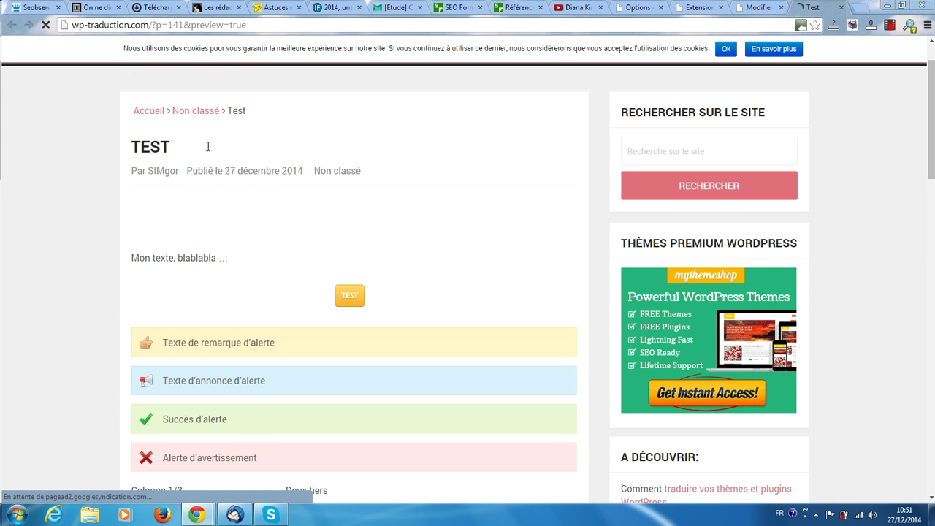
{"action": "scroll", "coordinate": [131, 365], "scroll_direction": "down", "scroll_amount": 1}
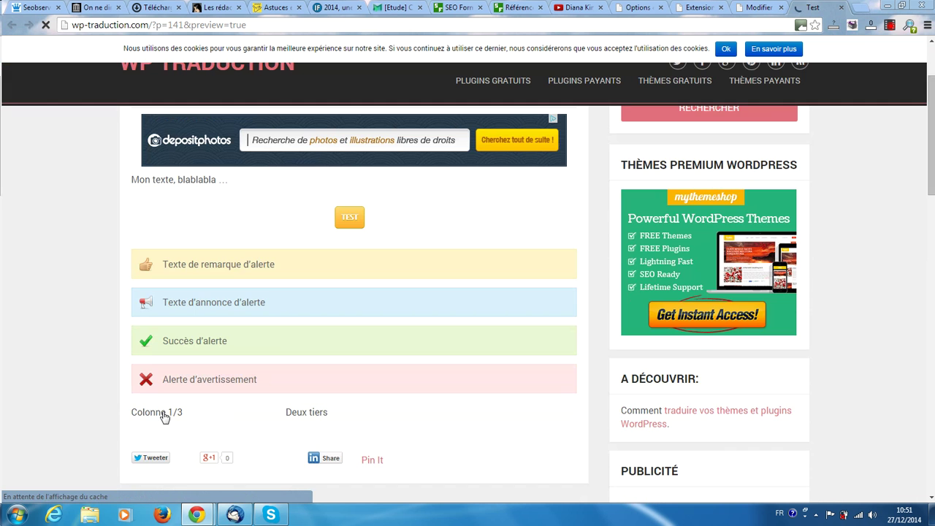
- Examine the button, the four alert boxes and the one-third and two-thirds columns in the article preview
{"action": "scroll", "coordinate": [187, 264], "scroll_direction": "down", "scroll_amount": 1}
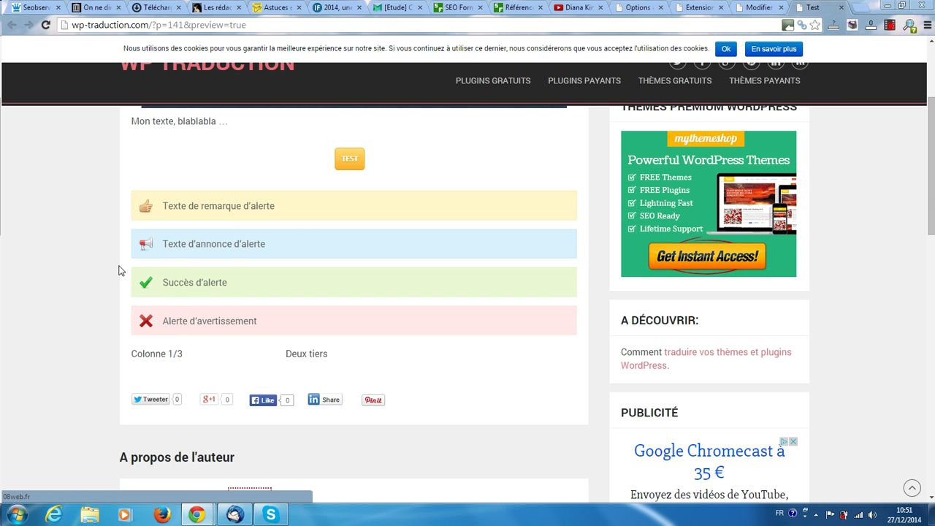
{"action": "scroll", "coordinate": [125, 233], "scroll_direction": "down", "scroll_amount": 1}
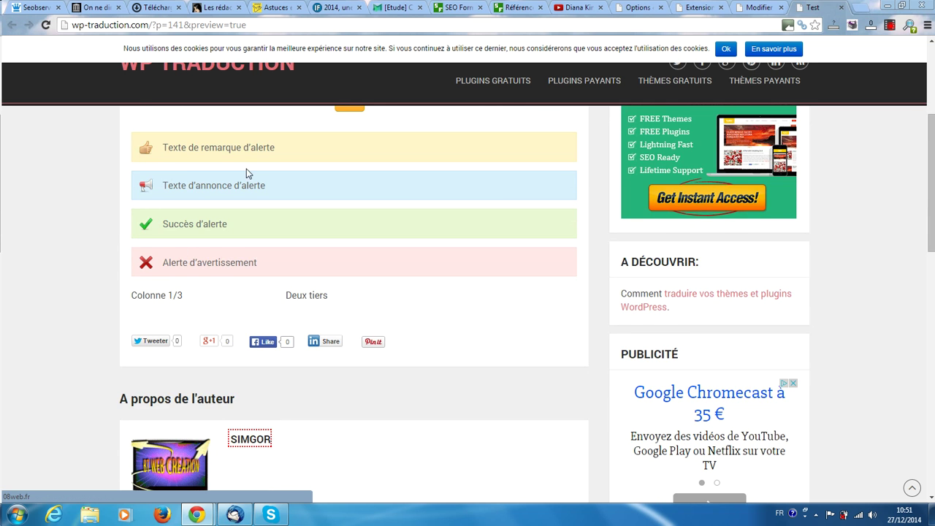
{"action": "scroll", "coordinate": [242, 208], "scroll_direction": "up", "scroll_amount": 1}
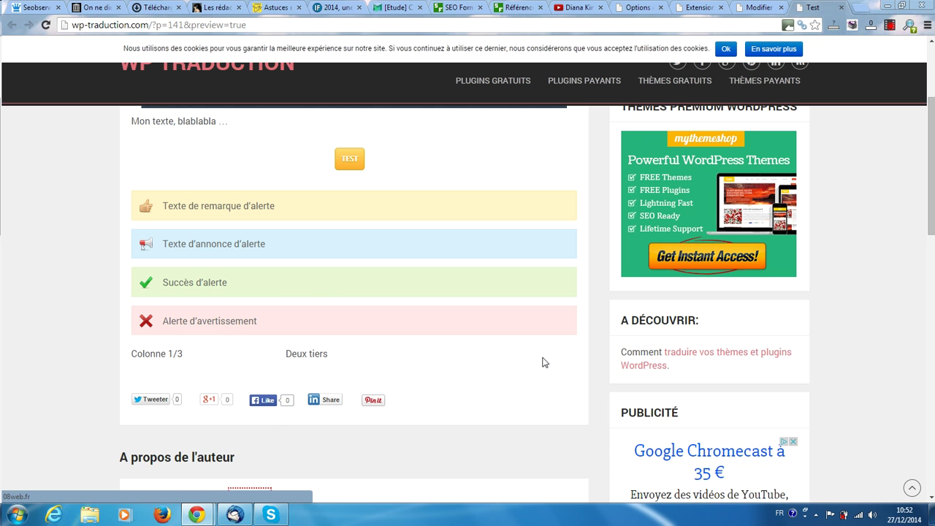
{"action": "scroll", "coordinate": [212, 371], "scroll_direction": "down", "scroll_amount": 3}
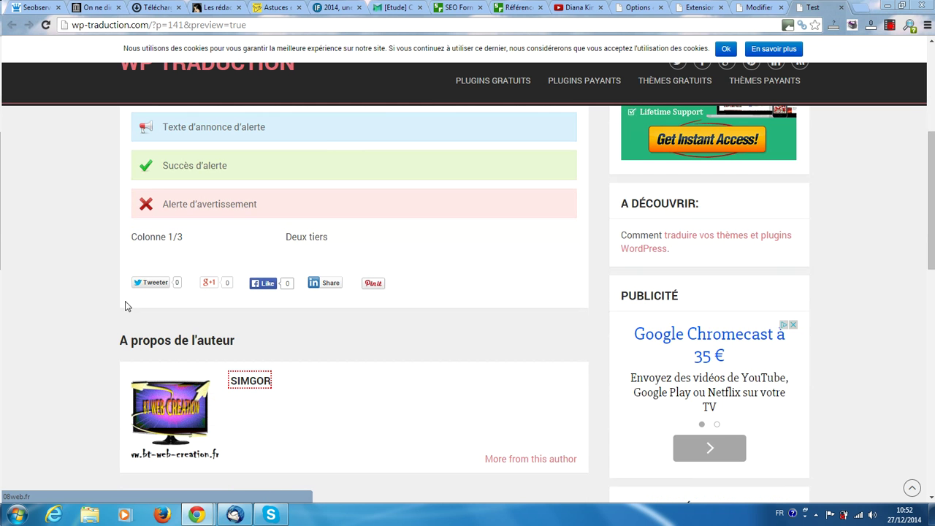
- Back in the article editor, start a Vidéo YouTube shortcode on a new line below the column shortcodes
{"action": "key", "text": "ctrl+shift+Tab"}
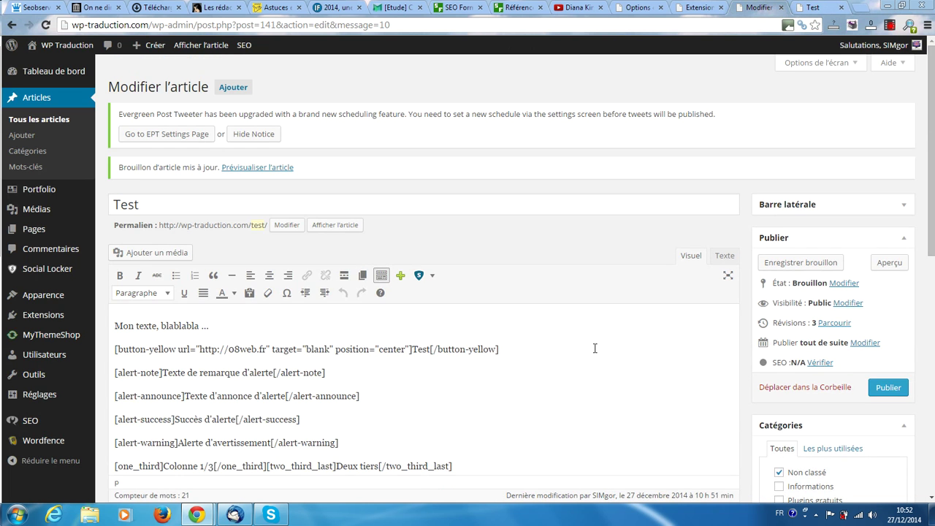
{"action": "scroll", "coordinate": [594, 348], "scroll_direction": "down", "scroll_amount": 3}
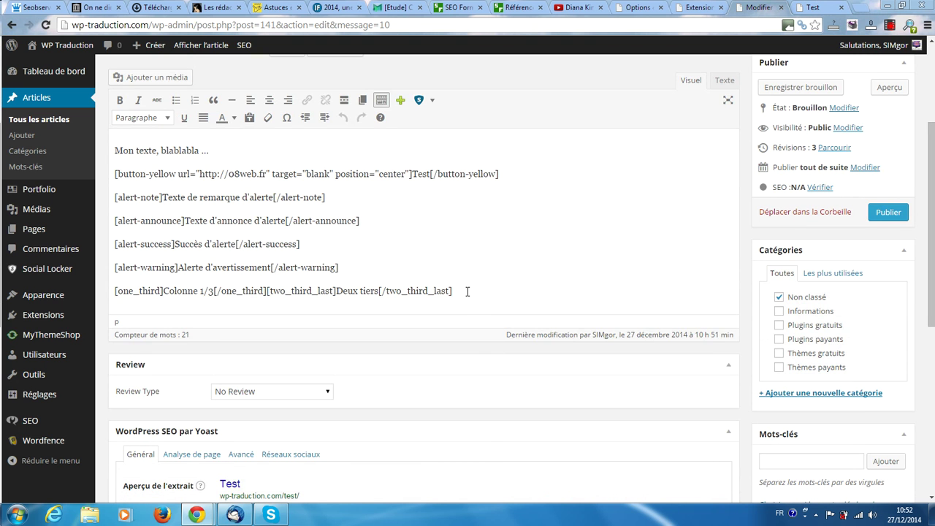
{"action": "left_click", "coordinate": [381, 99]}
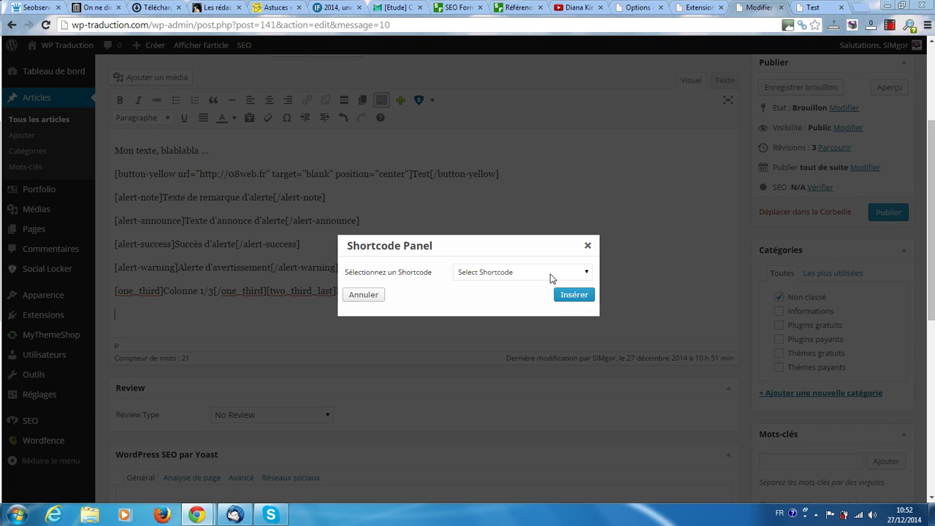
{"action": "left_click", "coordinate": [553, 274]}
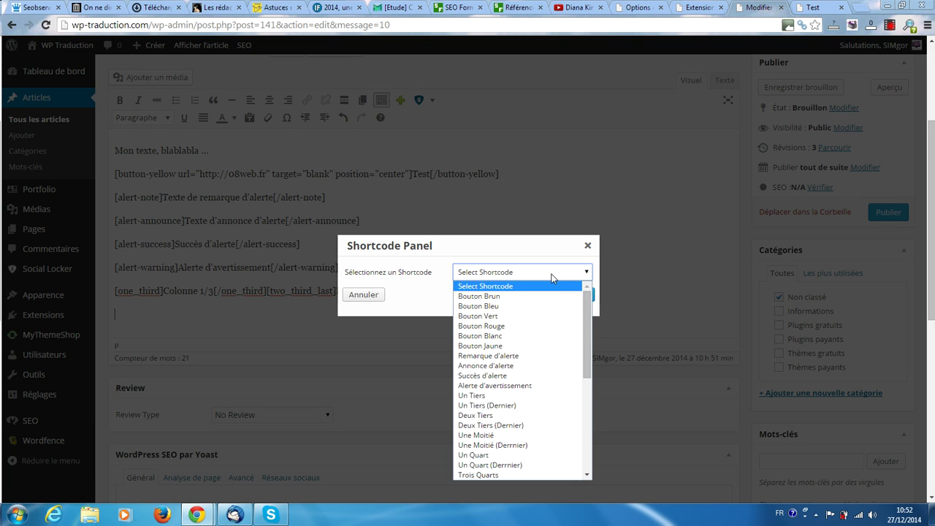
{"action": "scroll", "coordinate": [586, 320], "scroll_direction": "down", "scroll_amount": 1}
{"action": "left_click_drag", "start_coordinate": [586, 320], "coordinate": [587, 438]}
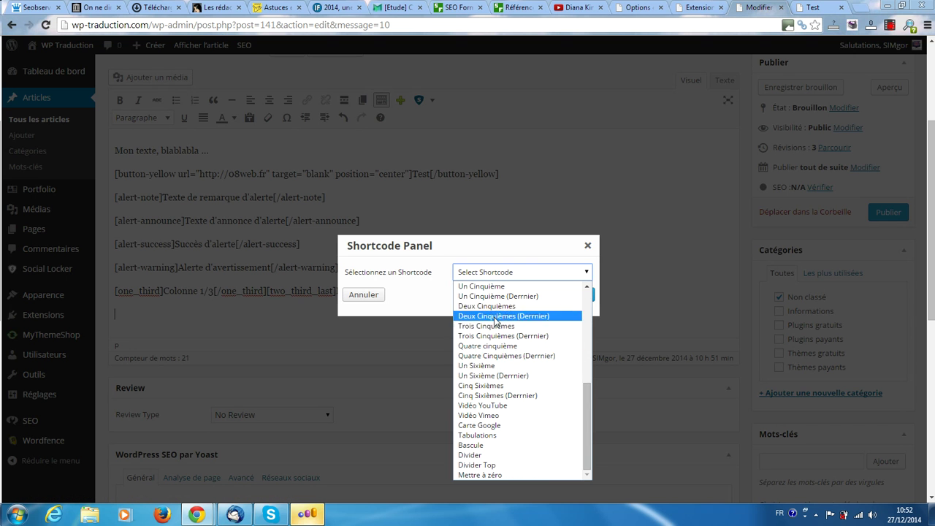
{"action": "left_click", "coordinate": [480, 406]}
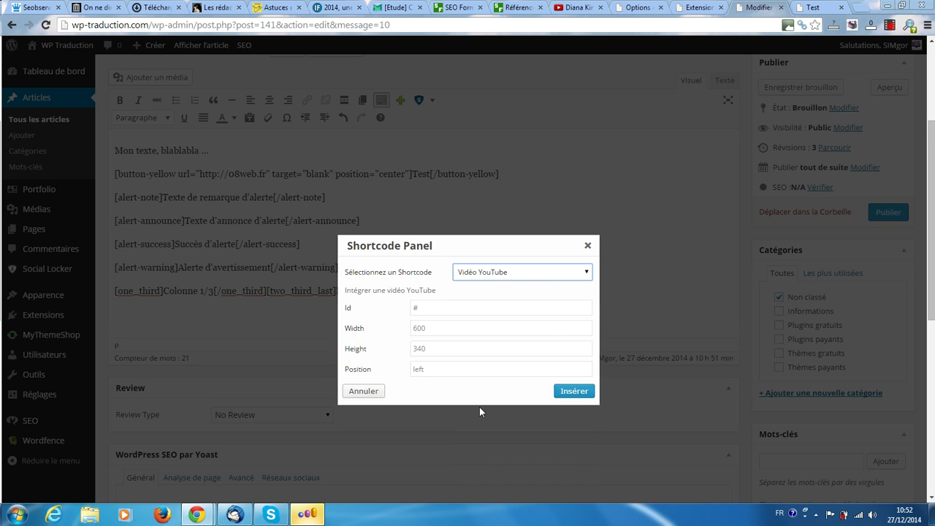
- On YouTube, copy the share link of the video "Diana King - L L Lies"
{"action": "left_click", "coordinate": [578, 6]}
{"action": "scroll", "coordinate": [313, 351], "scroll_direction": "down", "scroll_amount": 2}
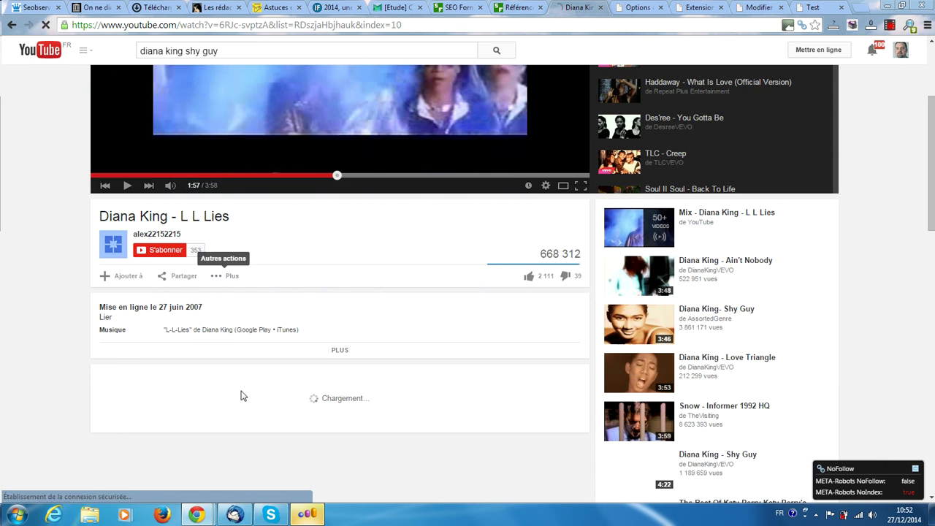
{"action": "left_click", "coordinate": [164, 279]}
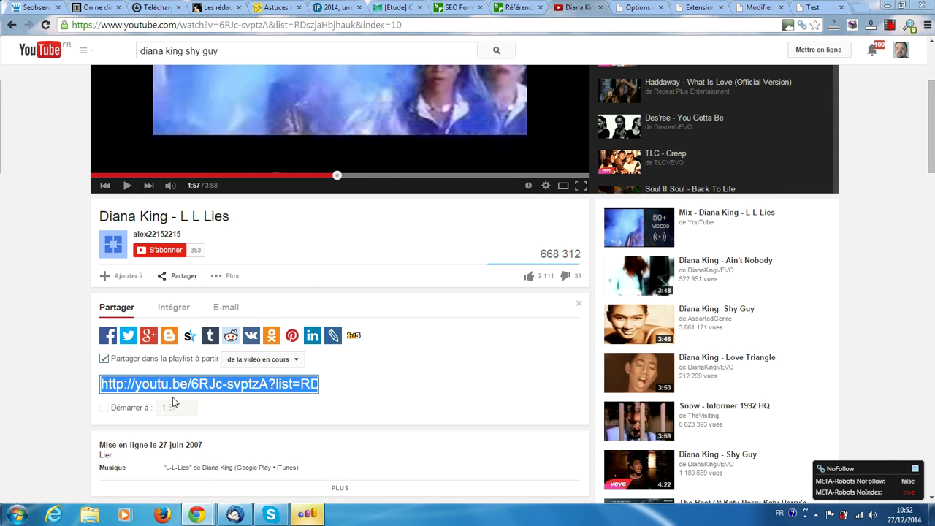
{"action": "left_click", "coordinate": [809, 7]}
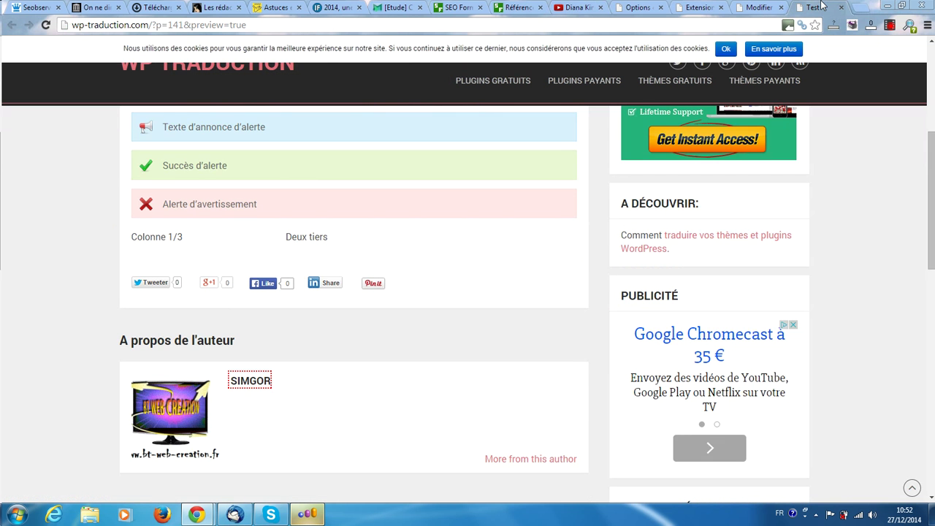
{"action": "left_click", "coordinate": [755, 8]}
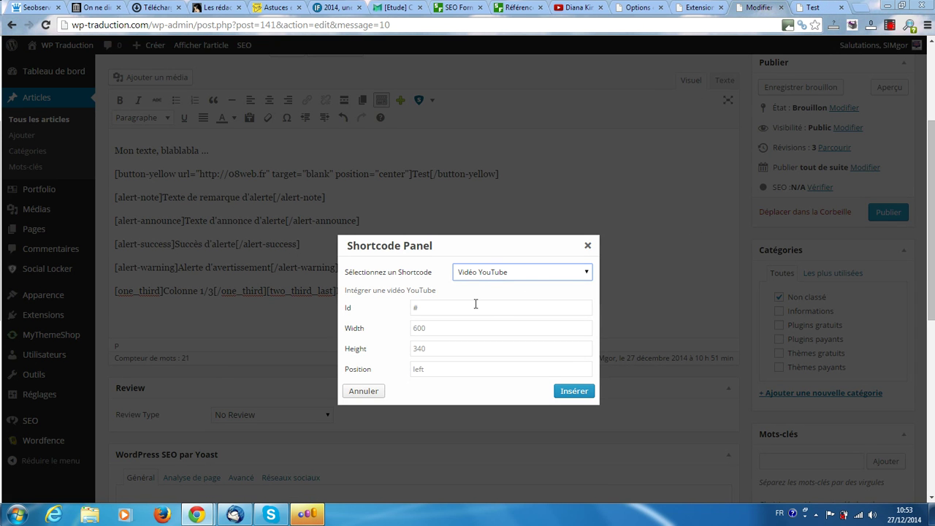
{"action": "left_click", "coordinate": [562, 7]}
{"action": "right_click", "coordinate": [175, 384]}
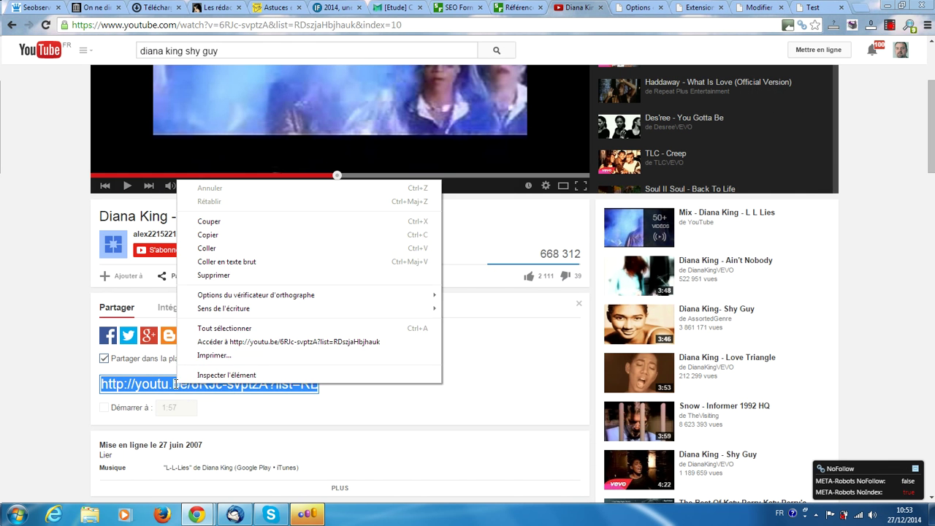
{"action": "left_click", "coordinate": [216, 235]}
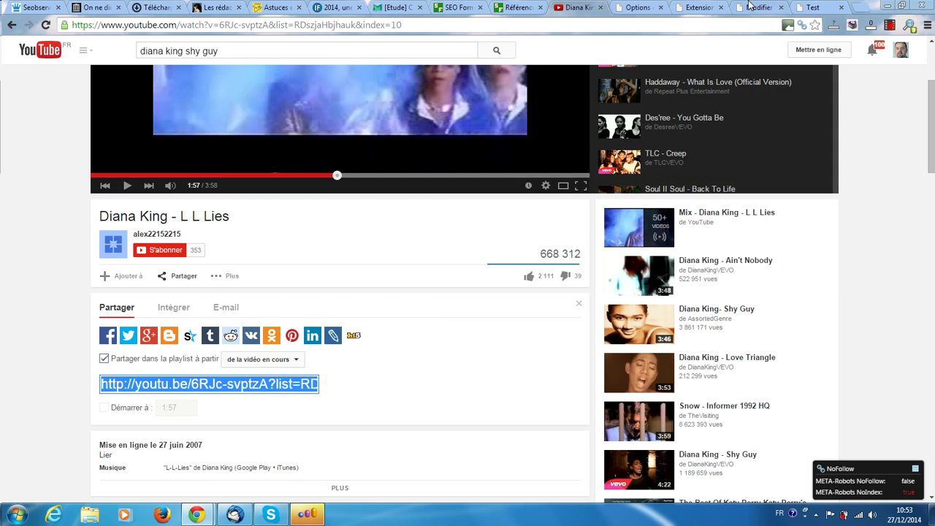
- Insert the Vidéo YouTube shortcode into the article with the copied link as its Id and the position set to center
{"action": "left_click", "coordinate": [749, 7]}
{"action": "left_click", "coordinate": [428, 310]}
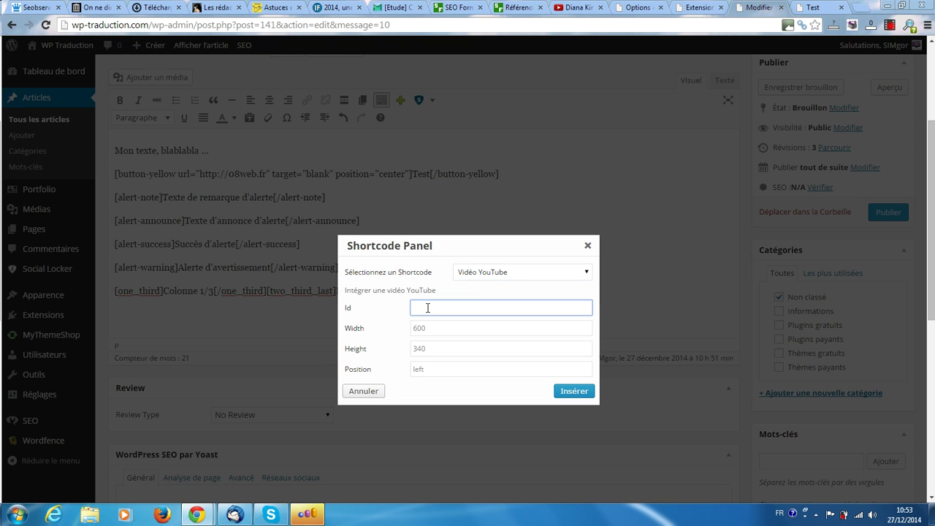
{"action": "right_click", "coordinate": [428, 308]}
{"action": "left_click", "coordinate": [462, 183]}
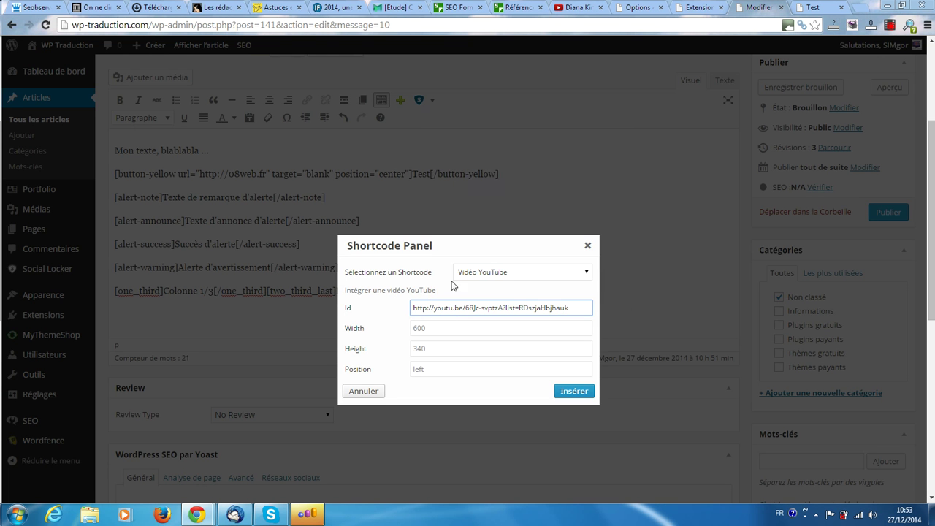
{"action": "left_click", "coordinate": [432, 370]}
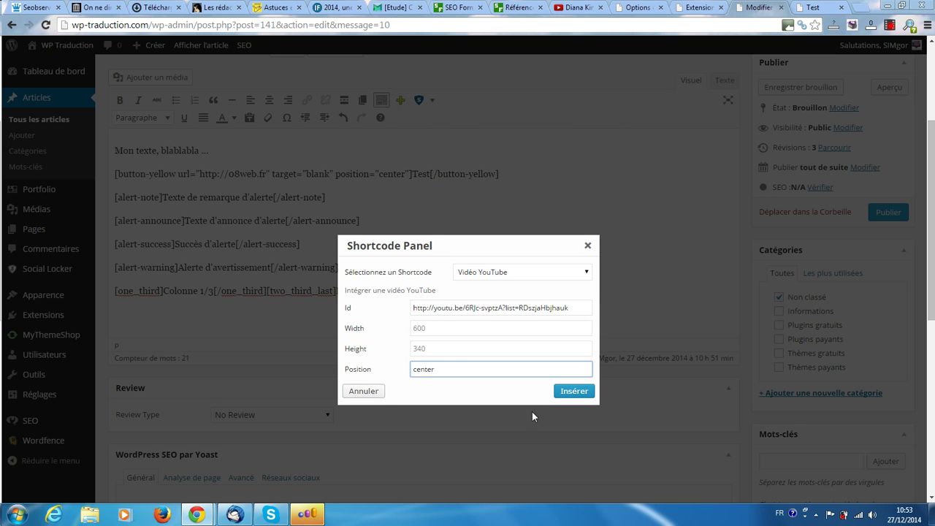
{"action": "left_click", "coordinate": [592, 393]}
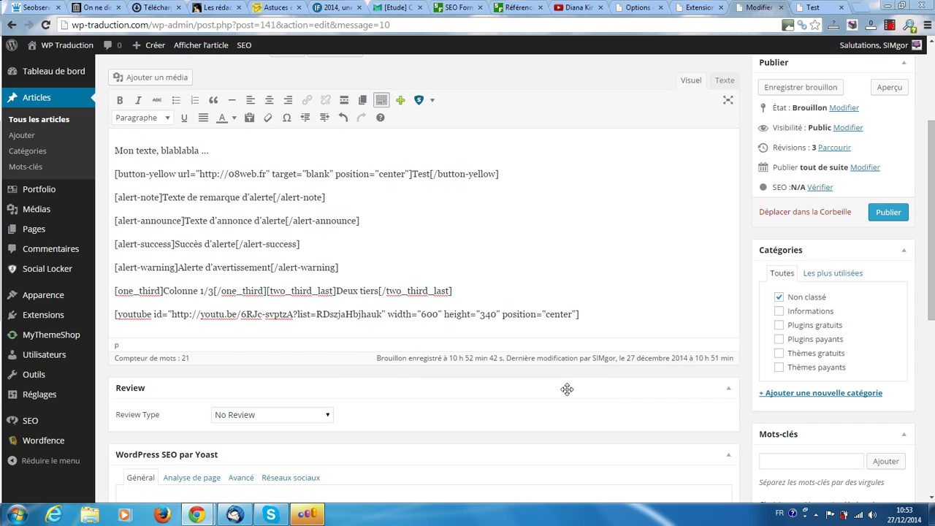
- Save the draft, refresh the article preview and try to play the embedded YouTube video
{"action": "left_click", "coordinate": [804, 88]}
{"action": "left_click", "coordinate": [804, 7]}
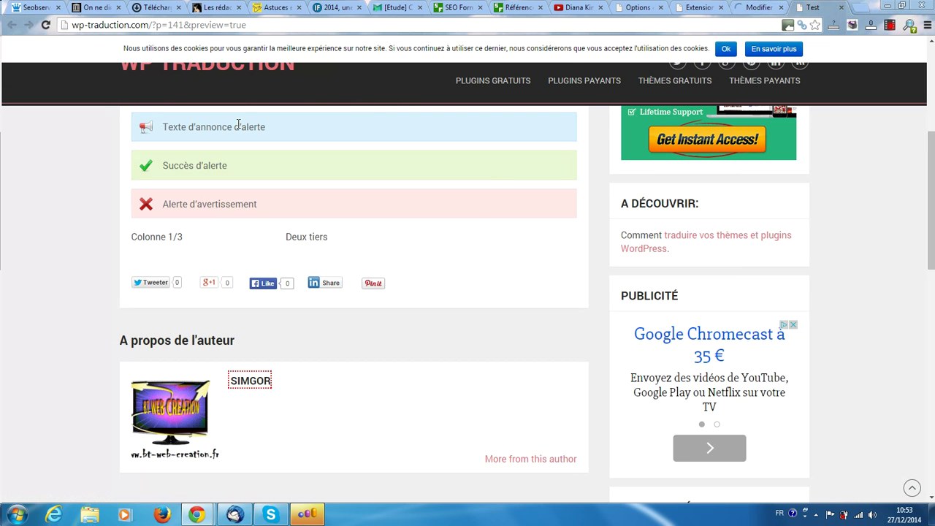
{"action": "left_click", "coordinate": [44, 26]}
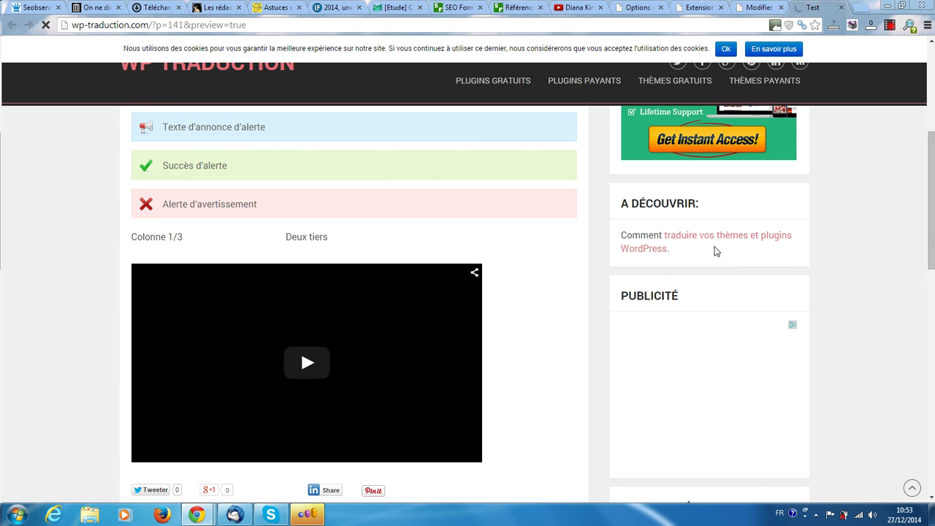
{"action": "scroll", "coordinate": [675, 284], "scroll_direction": "down", "scroll_amount": 2}
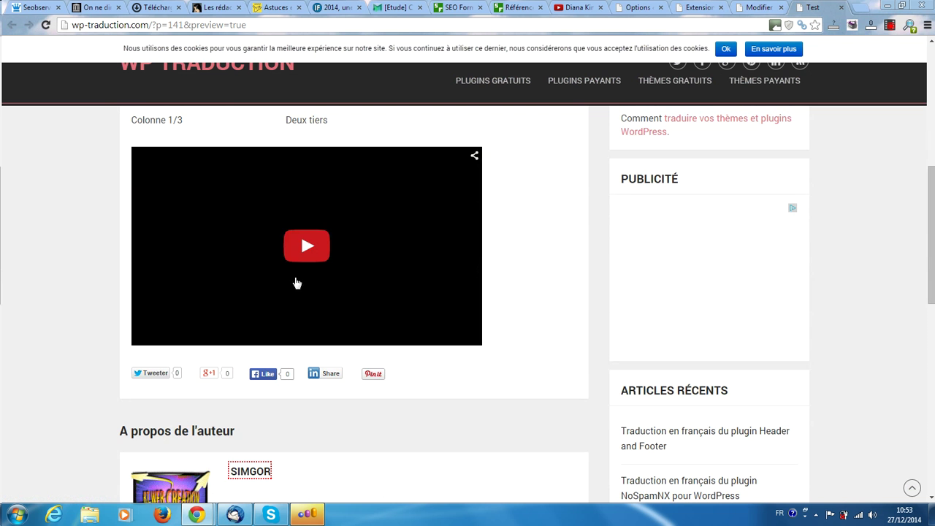
{"action": "left_click", "coordinate": [299, 250]}
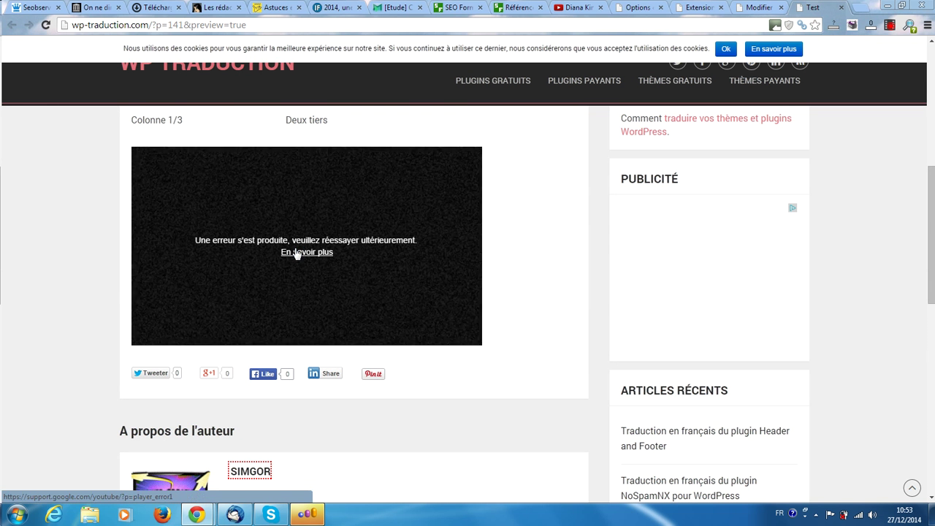
{"action": "left_click", "coordinate": [764, 7]}
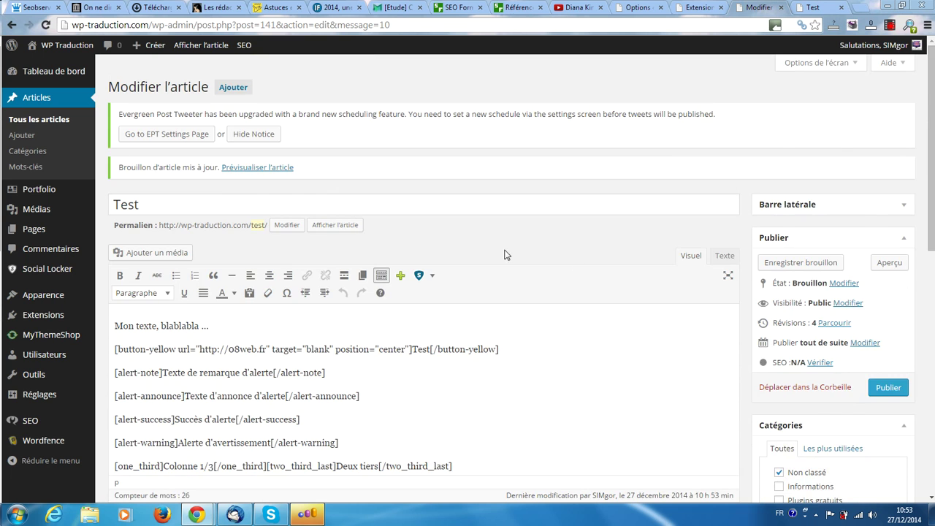
{"action": "scroll", "coordinate": [503, 253], "scroll_direction": "down", "scroll_amount": 2}
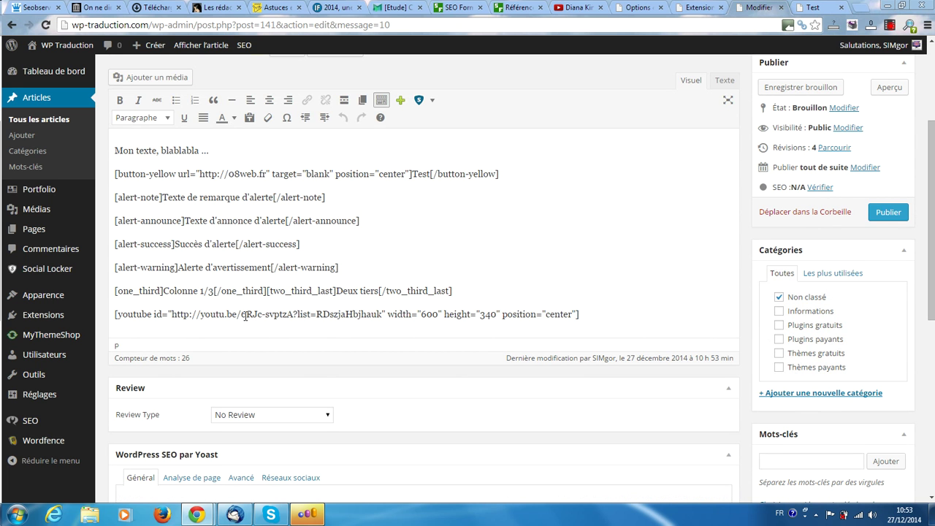
{"action": "left_click_drag", "start_coordinate": [241, 314], "coordinate": [171, 311]}
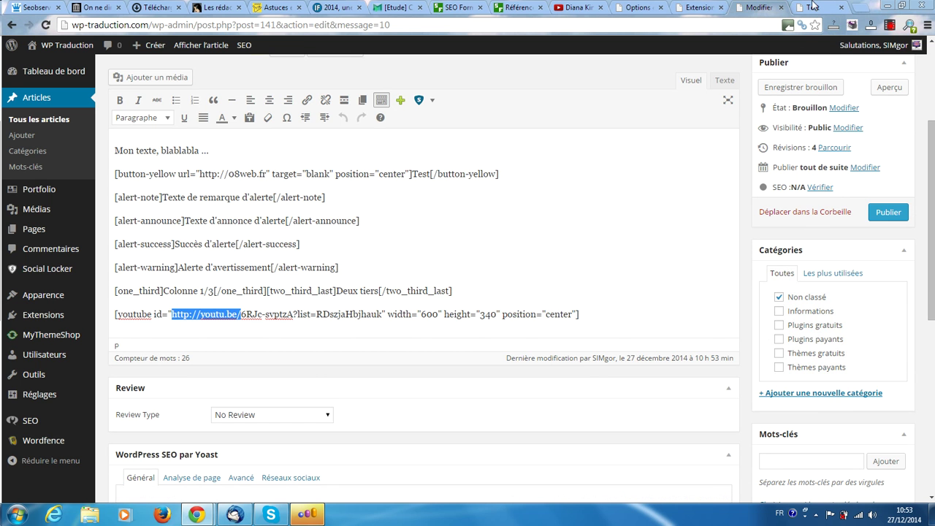
- In a new browser tab, open the author's YouTube channel and its video "Comment créer manuellement un sommaire d'article avec ancres"
{"action": "left_click", "coordinate": [861, 7]}
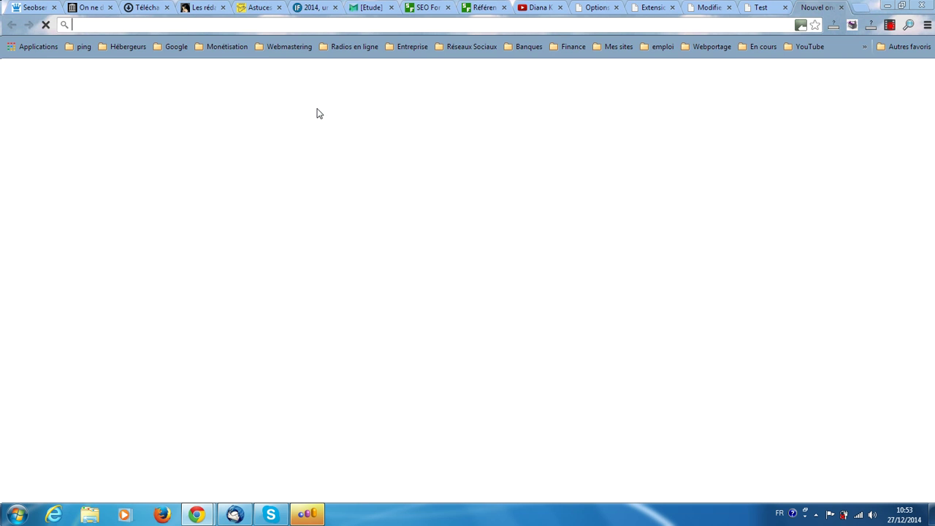
{"action": "type", "text": "youtube.com/user/Jake0868"}
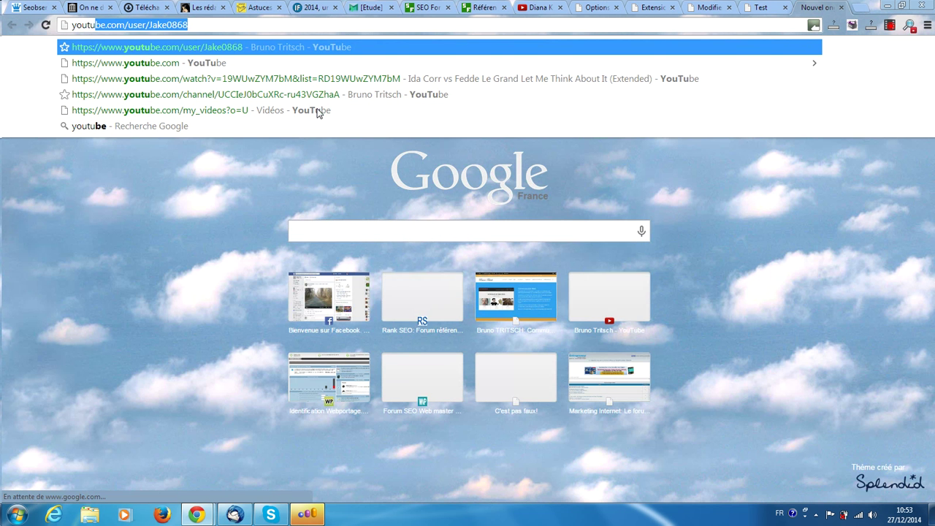
{"action": "key", "text": "Return"}
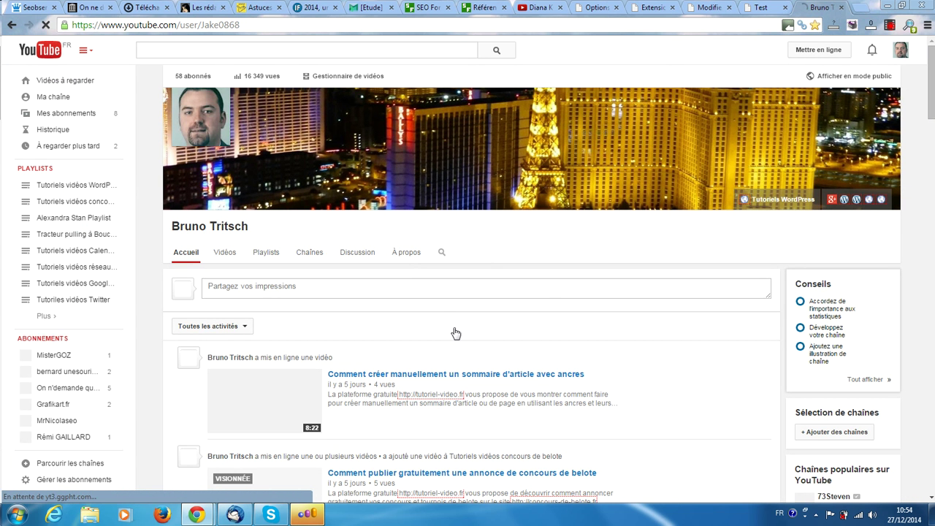
{"action": "left_click", "coordinate": [416, 376]}
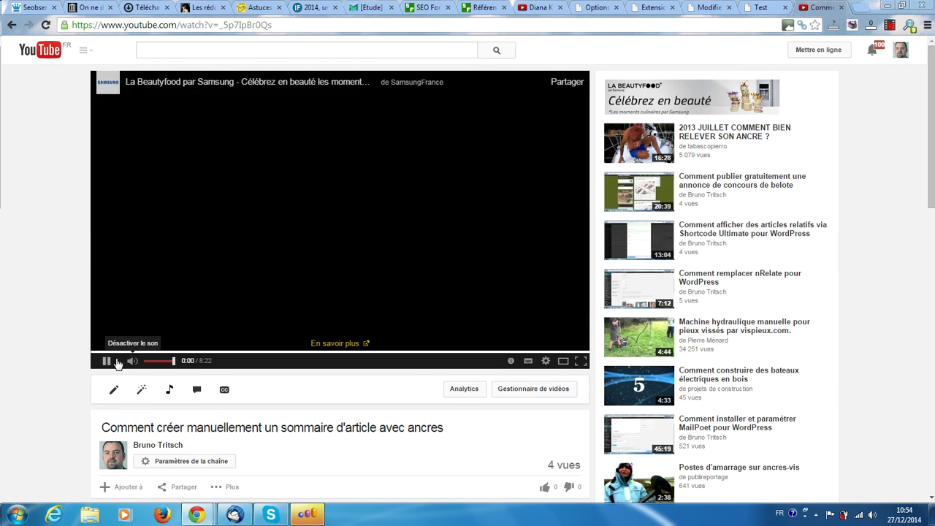
{"action": "left_click", "coordinate": [117, 363]}
{"action": "scroll", "coordinate": [80, 404], "scroll_direction": "down", "scroll_amount": 2}
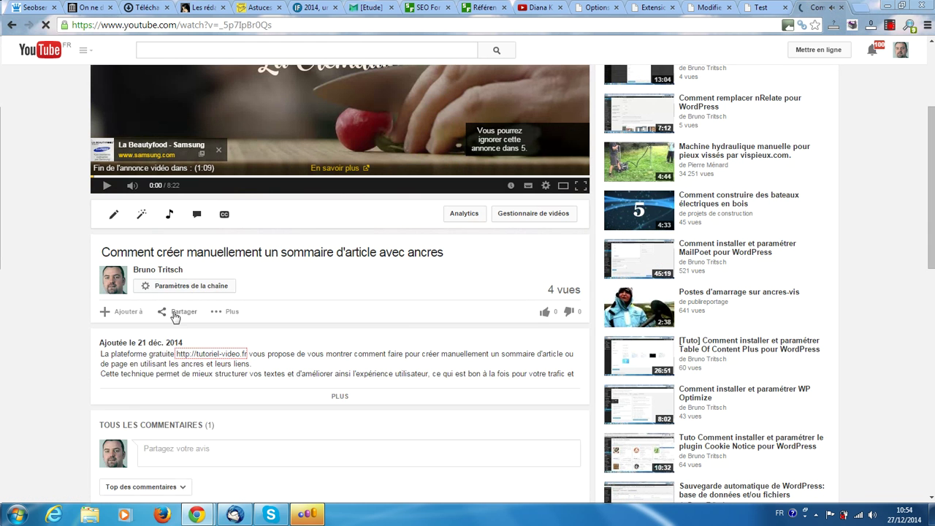
{"action": "left_click", "coordinate": [176, 313]}
{"action": "right_click", "coordinate": [168, 397]}
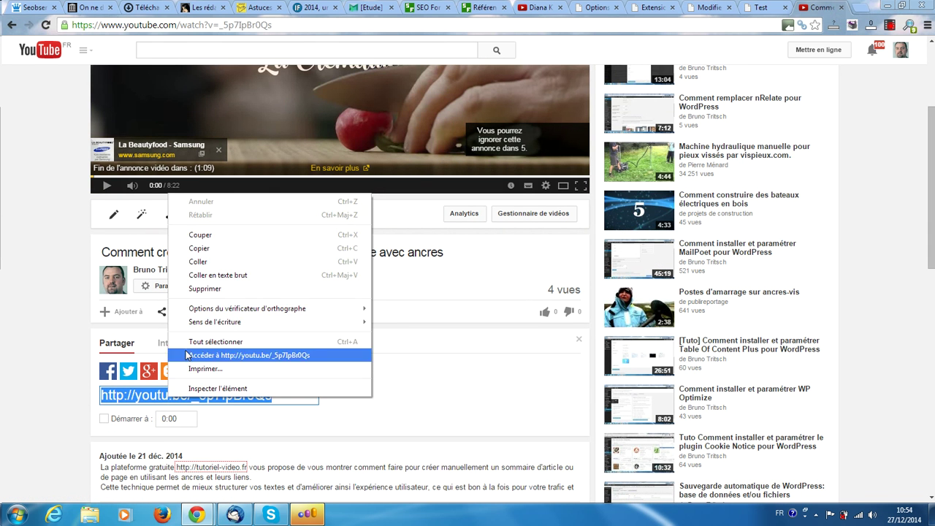
{"action": "left_click", "coordinate": [234, 249]}
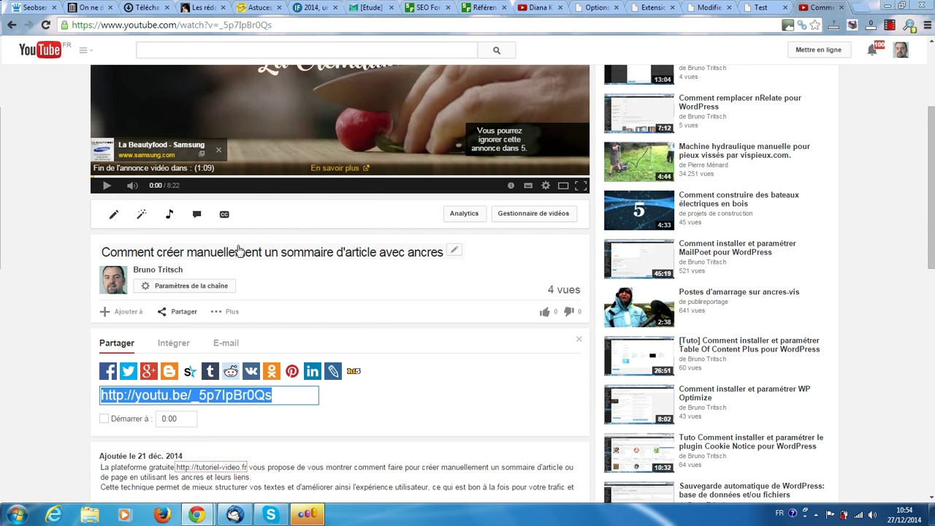
{"action": "left_click", "coordinate": [712, 7]}
{"action": "left_click", "coordinate": [225, 313]}
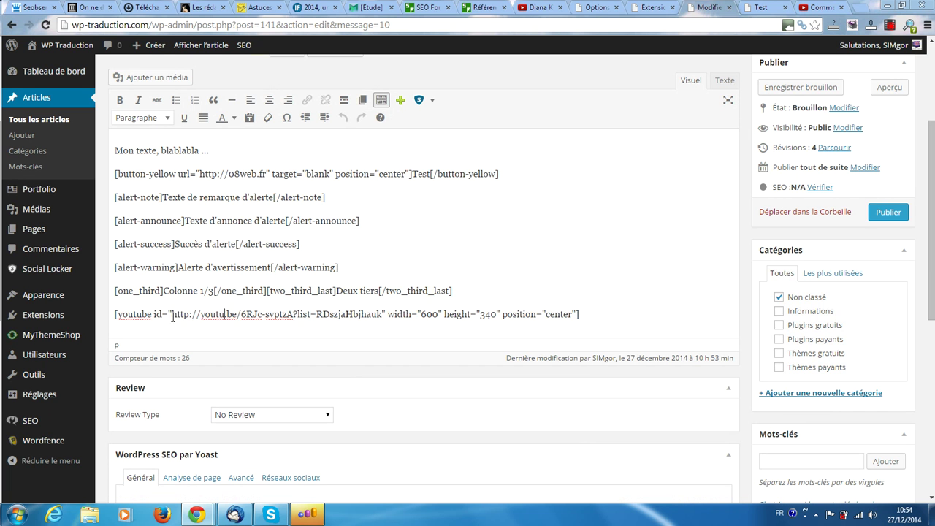
{"action": "left_click_drag", "start_coordinate": [171, 315], "coordinate": [382, 316]}
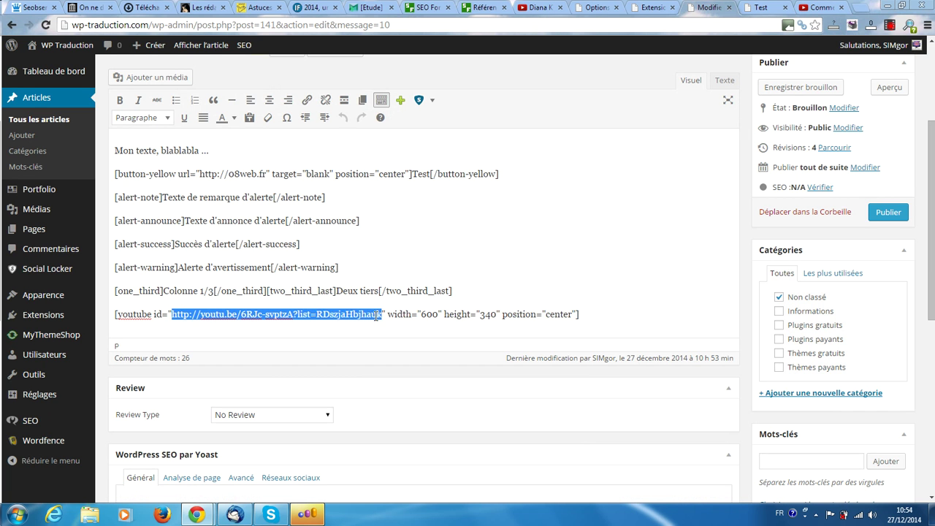
{"action": "right_click", "coordinate": [285, 317]}
{"action": "left_click", "coordinate": [299, 185]}
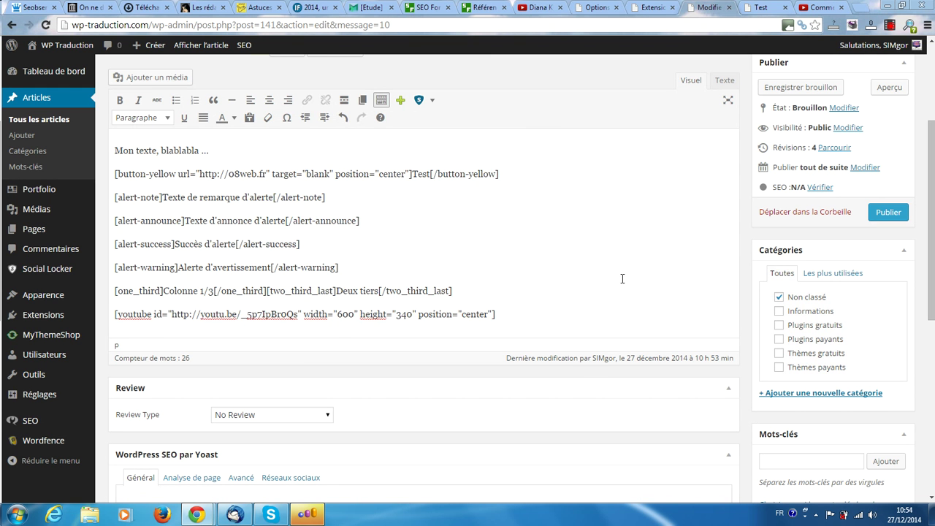
- Save the draft, close the YouTube tab and try to play the embedded video in the refreshed preview
{"action": "left_click", "coordinate": [797, 90]}
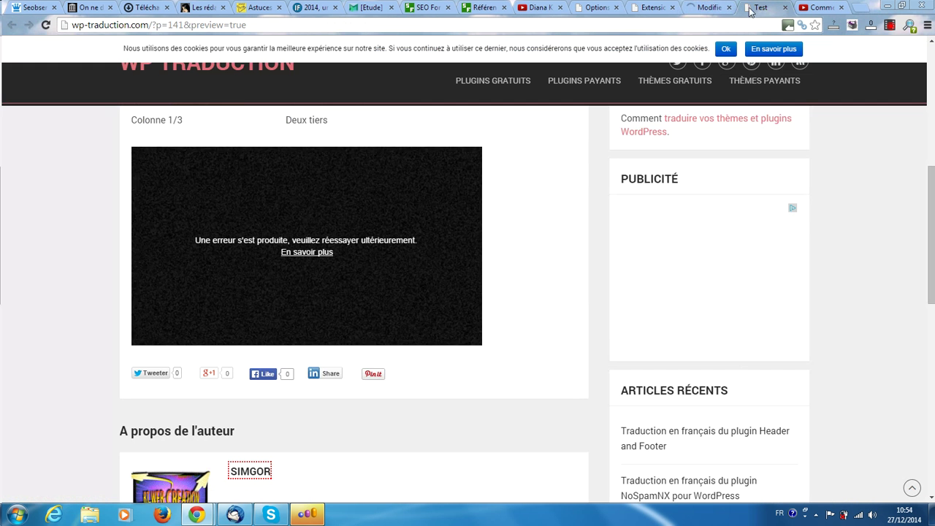
{"action": "left_click", "coordinate": [842, 7]}
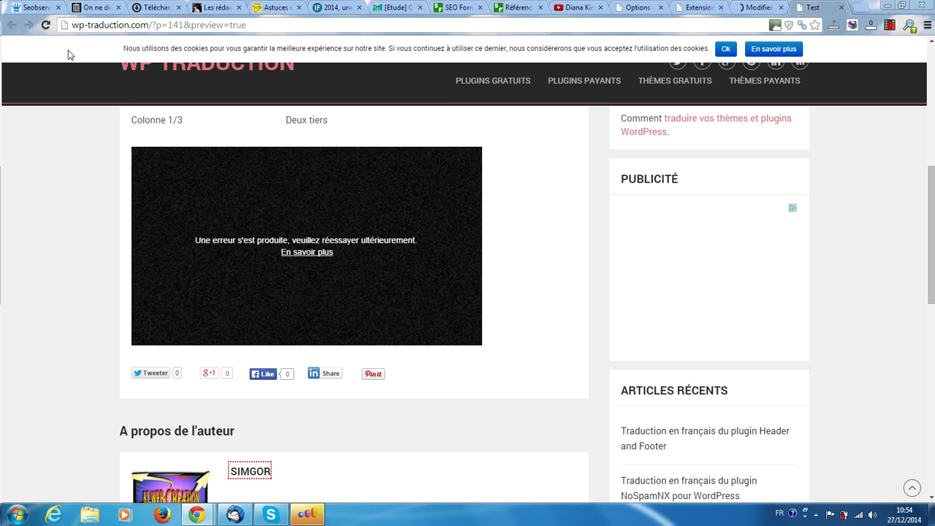
{"action": "left_click", "coordinate": [46, 27]}
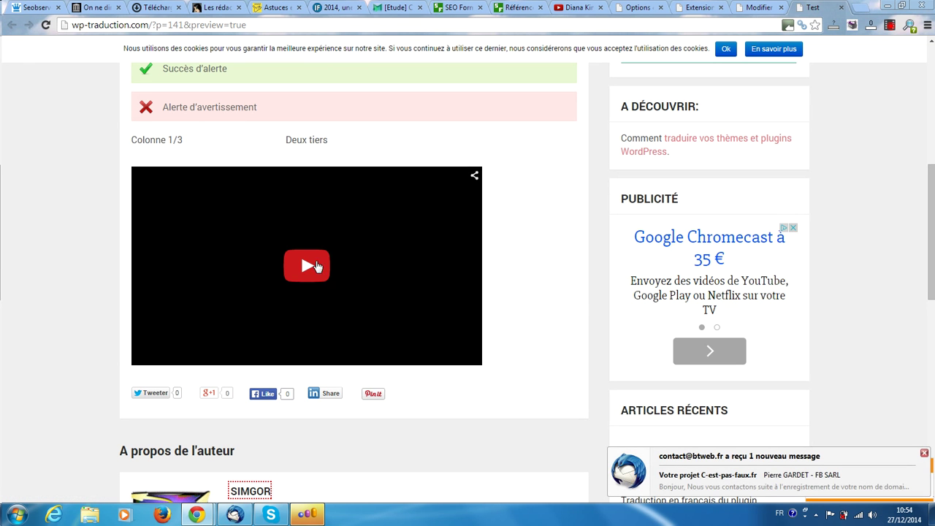
{"action": "left_click", "coordinate": [316, 267]}
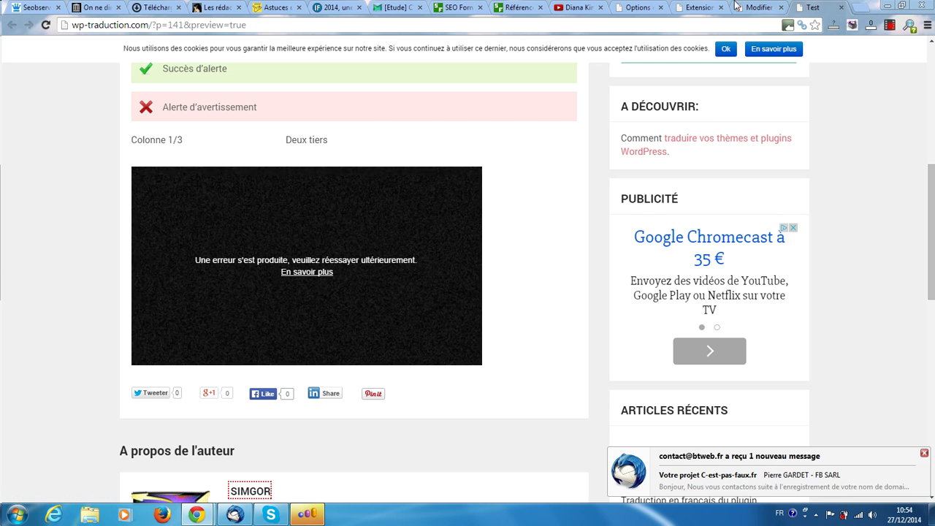
{"action": "left_click", "coordinate": [745, 7]}
{"action": "scroll", "coordinate": [292, 400], "scroll_direction": "down", "scroll_amount": 2}
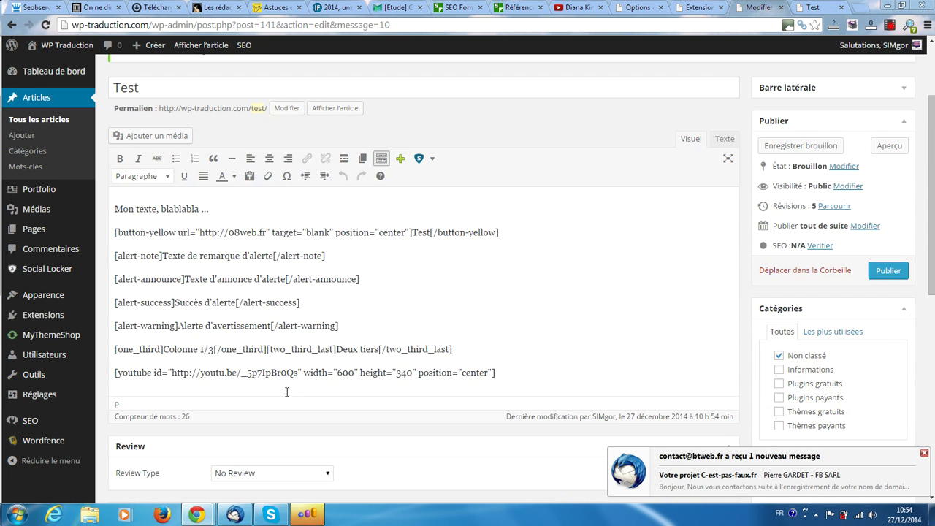
{"action": "scroll", "coordinate": [267, 373], "scroll_direction": "down", "scroll_amount": 3}
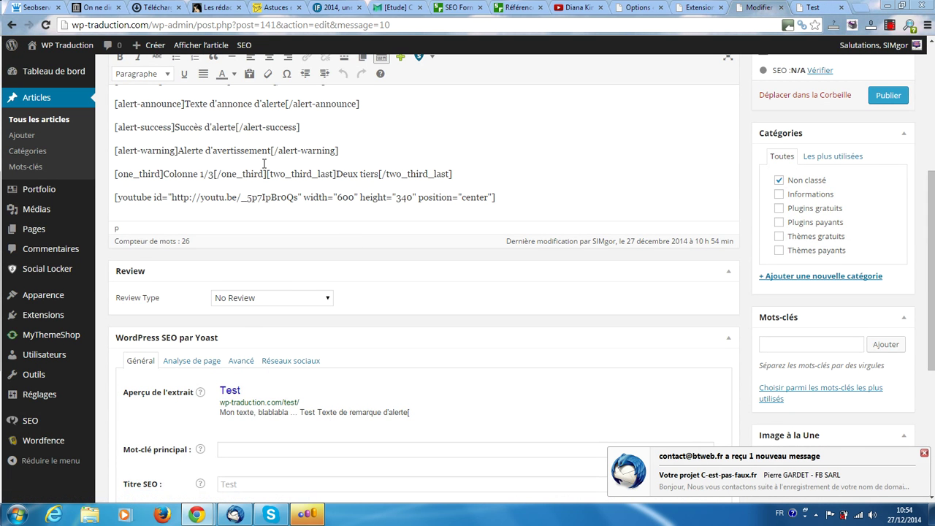
{"action": "left_click_drag", "start_coordinate": [241, 196], "coordinate": [175, 193]}
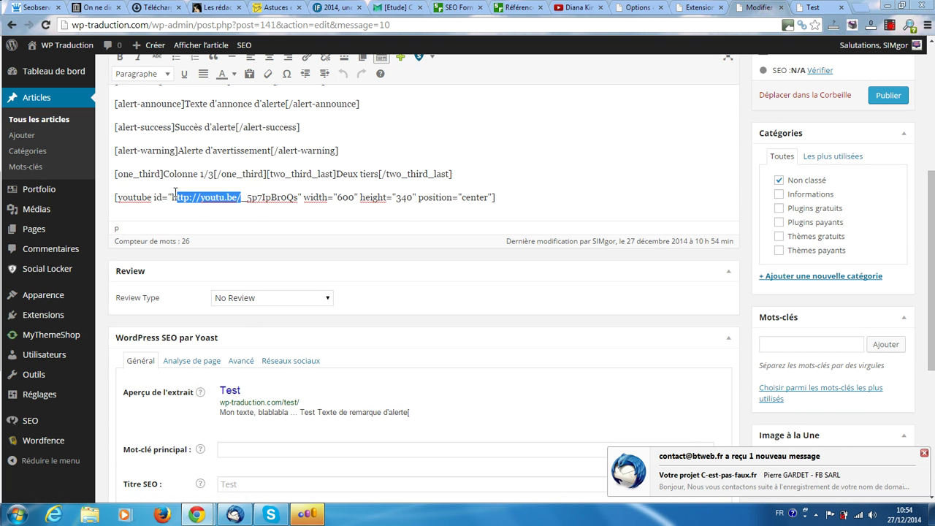
{"action": "key", "text": "BackSpace"}
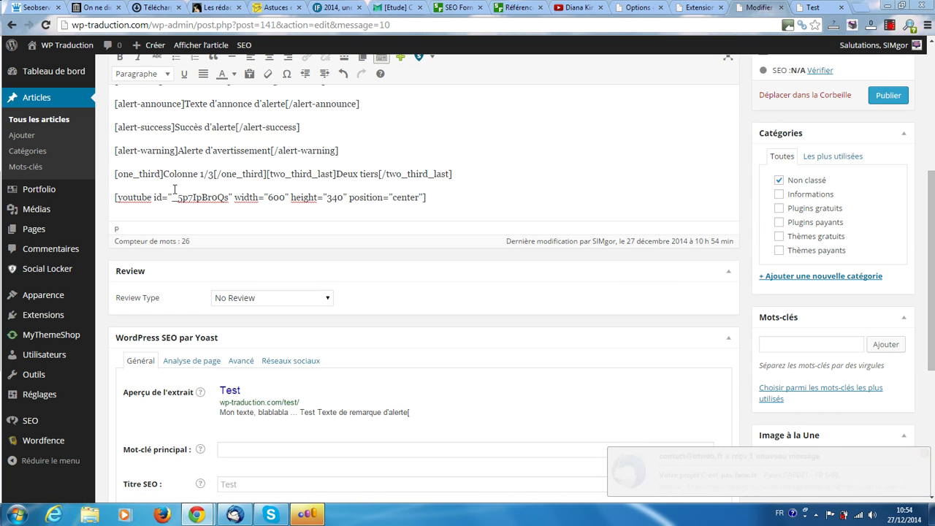
- Save the draft, reload the article preview and play the embedded video briefly
{"action": "scroll", "coordinate": [803, 146], "scroll_direction": "up", "scroll_amount": 5}
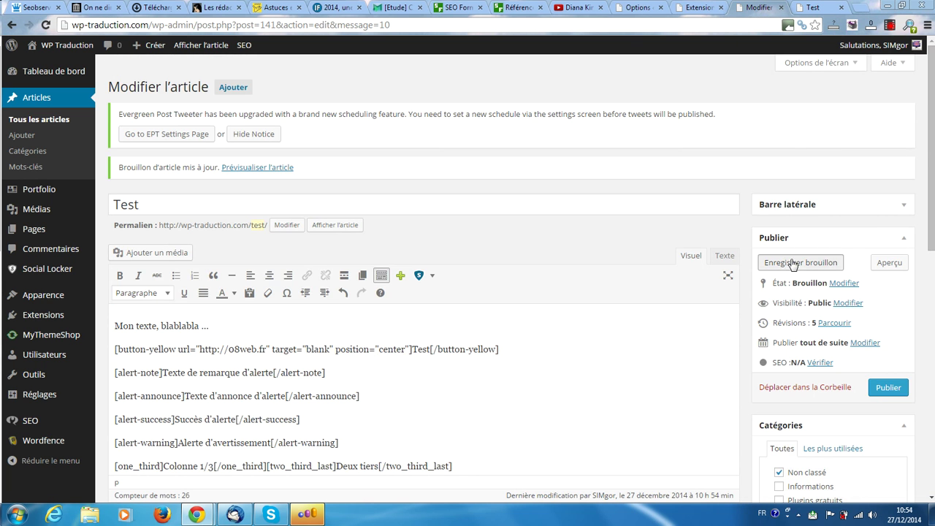
{"action": "left_click", "coordinate": [799, 262]}
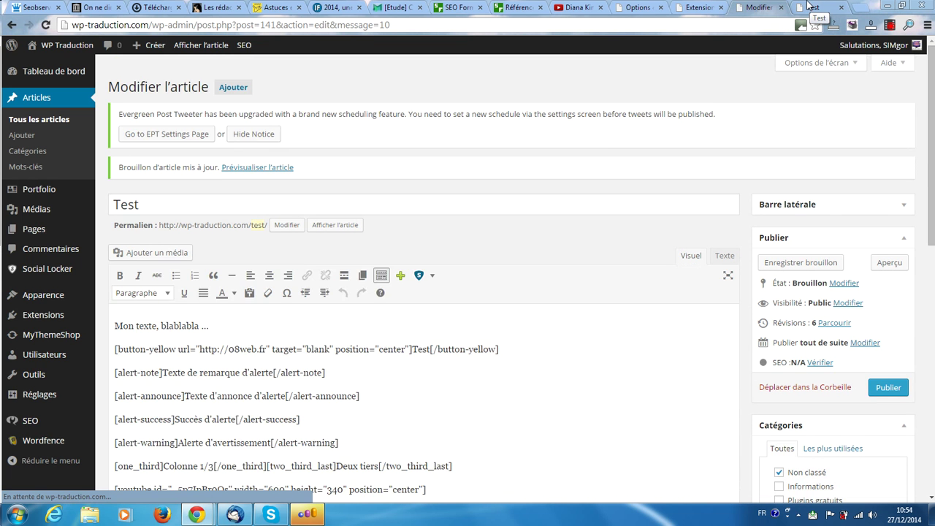
{"action": "left_click", "coordinate": [809, 6]}
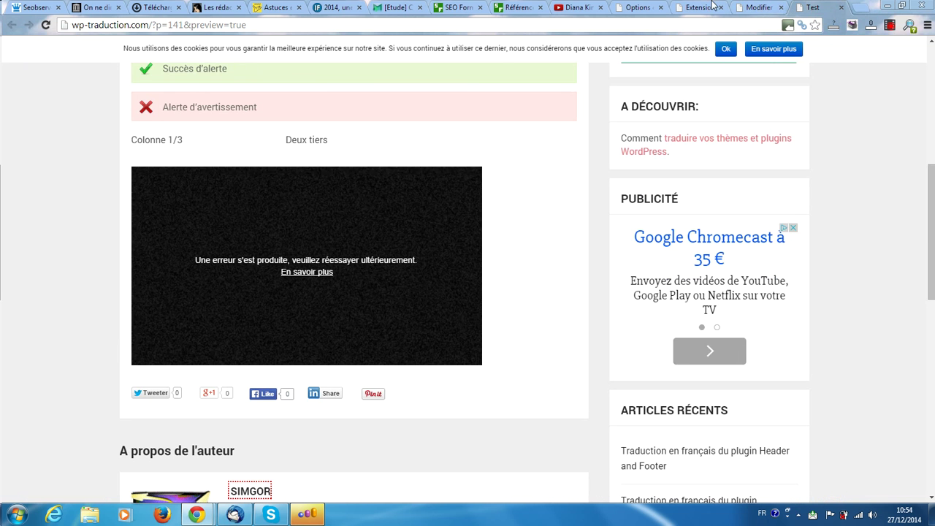
{"action": "left_click", "coordinate": [45, 25]}
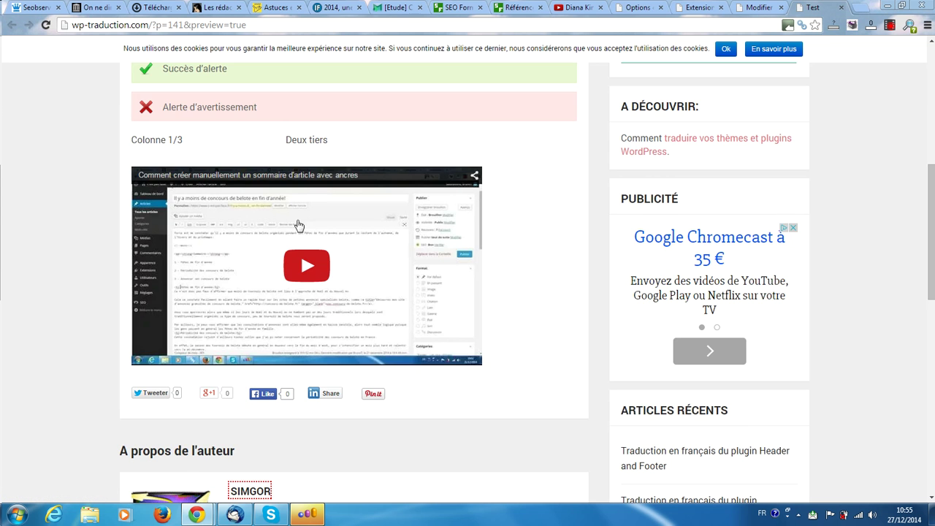
{"action": "scroll", "coordinate": [337, 234], "scroll_direction": "down", "scroll_amount": 1}
{"action": "scroll", "coordinate": [409, 252], "scroll_direction": "up", "scroll_amount": 2}
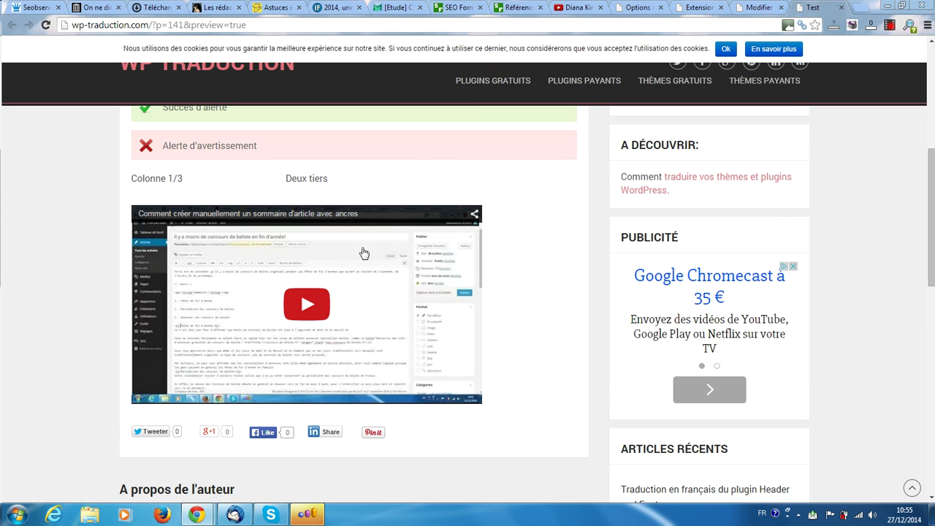
{"action": "scroll", "coordinate": [326, 290], "scroll_direction": "down", "scroll_amount": 2}
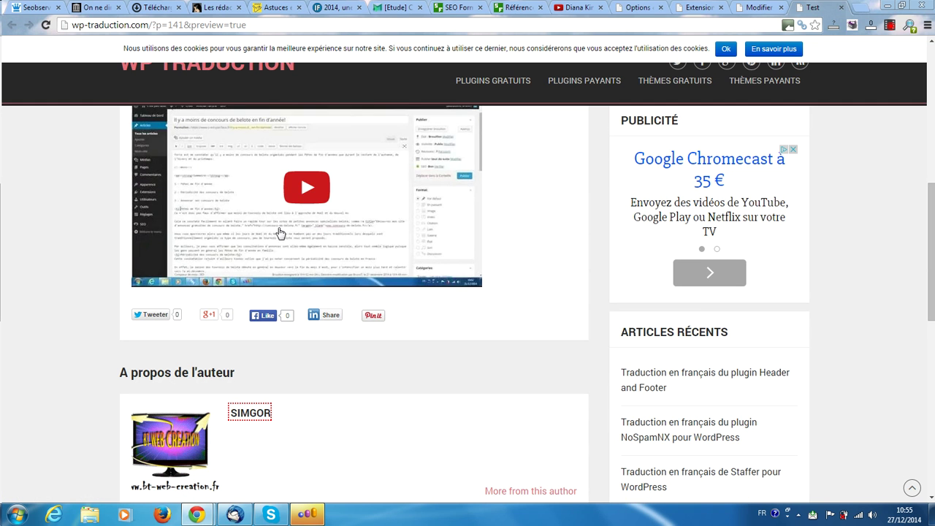
{"action": "left_click", "coordinate": [298, 189]}
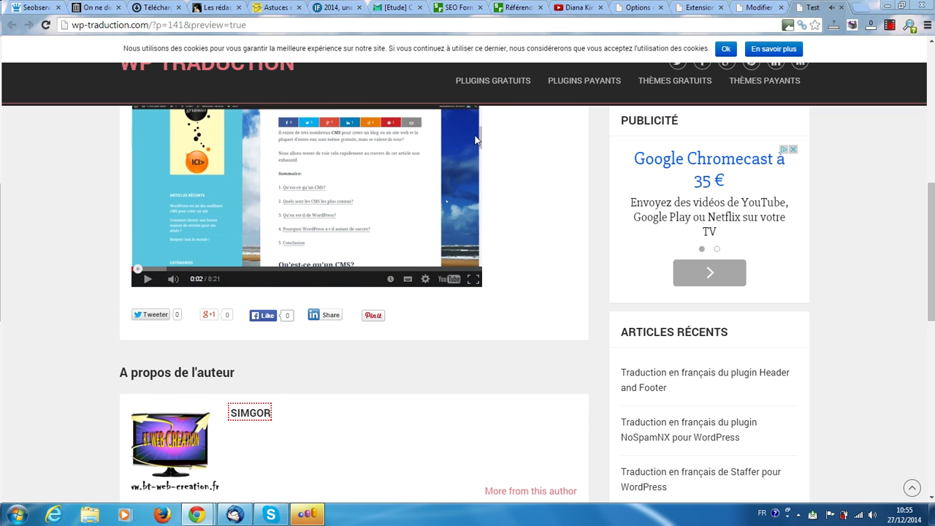
- Compare the YouTube shortcode's width, height and position settings with the embedded video in the preview
{"action": "left_click", "coordinate": [759, 7]}
{"action": "scroll", "coordinate": [256, 210], "scroll_direction": "down", "scroll_amount": 2}
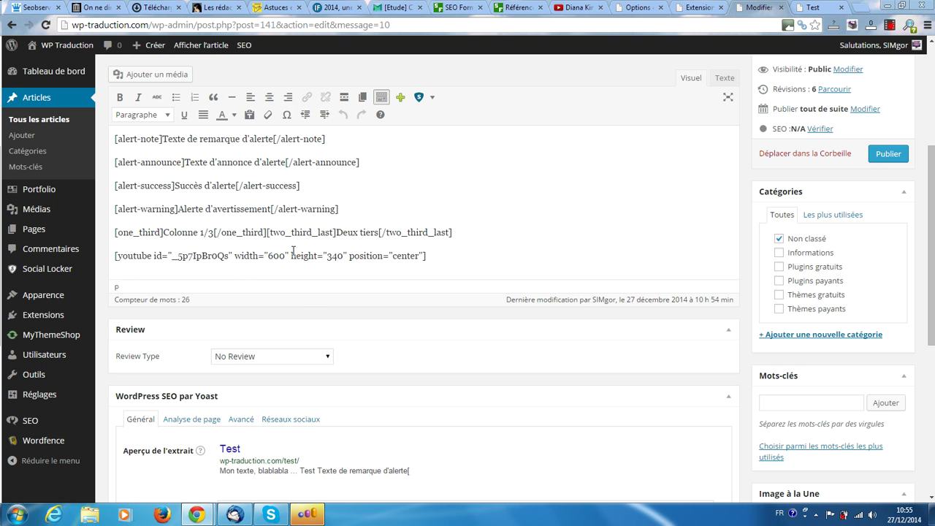
{"action": "left_click", "coordinate": [817, 8]}
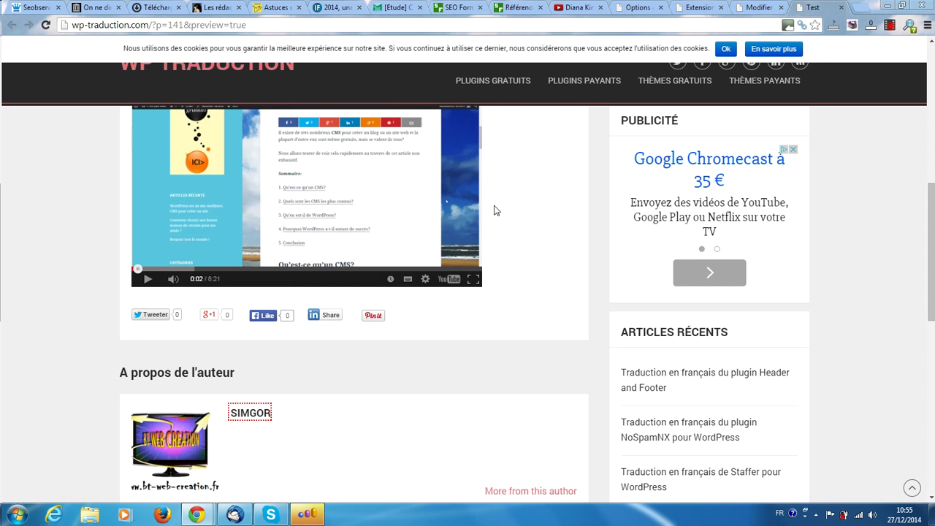
{"action": "left_click", "coordinate": [751, 6]}
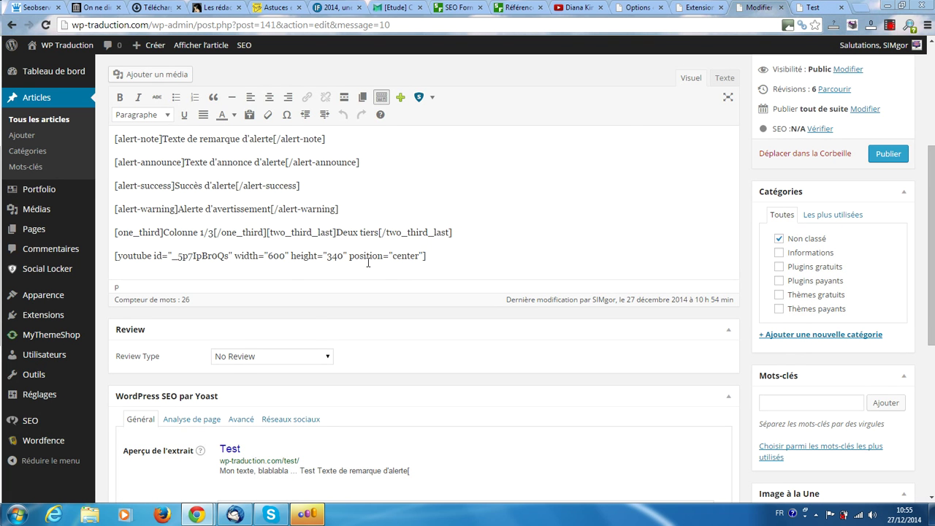
{"action": "left_click", "coordinate": [811, 6]}
{"action": "scroll", "coordinate": [388, 246], "scroll_direction": "up", "scroll_amount": 4}
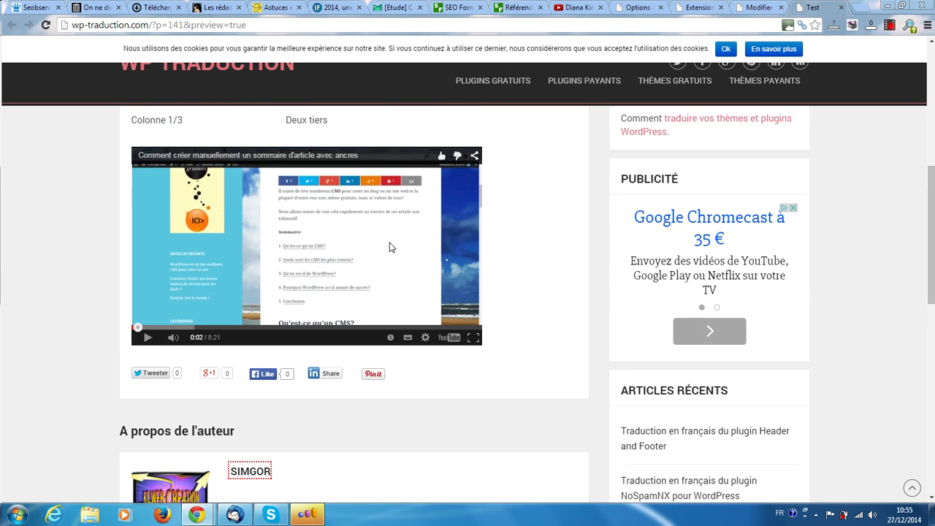
{"action": "scroll", "coordinate": [388, 246], "scroll_direction": "down", "scroll_amount": 2}
- Centre the YouTube shortcode line in the article editor and publish the article
{"action": "left_click", "coordinate": [762, 6]}
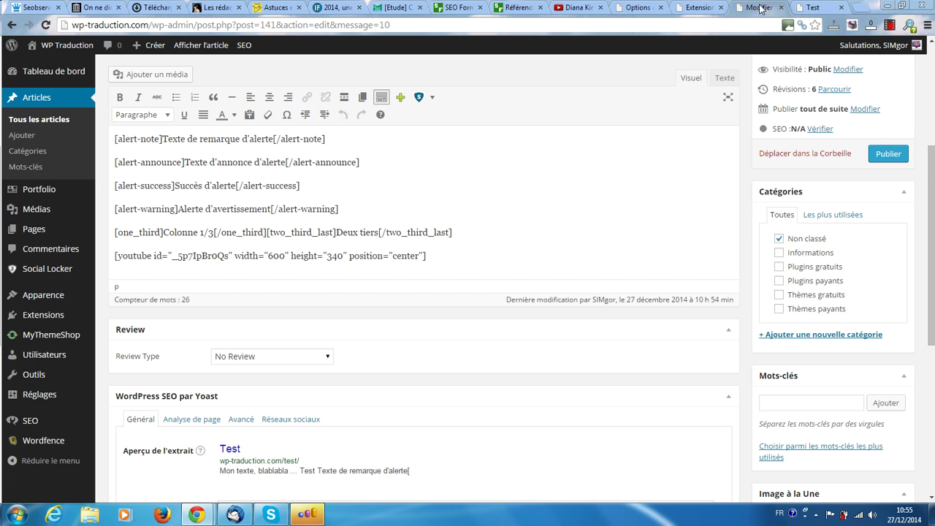
{"action": "left_click_drag", "start_coordinate": [430, 259], "coordinate": [102, 257]}
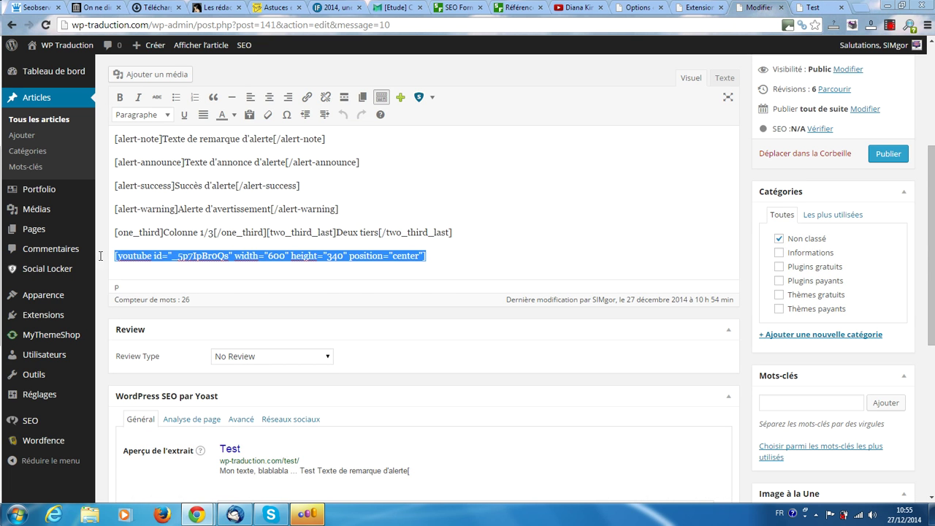
{"action": "left_click", "coordinate": [269, 100]}
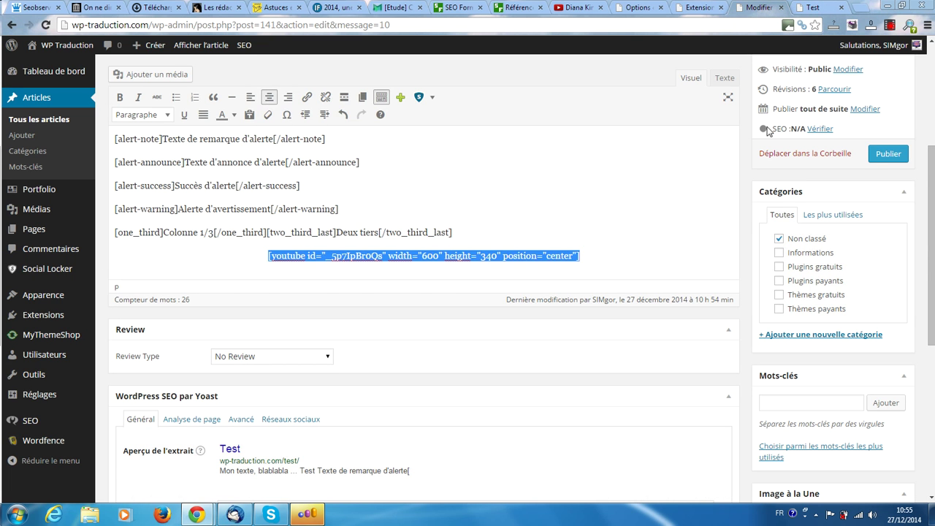
{"action": "left_click", "coordinate": [889, 153]}
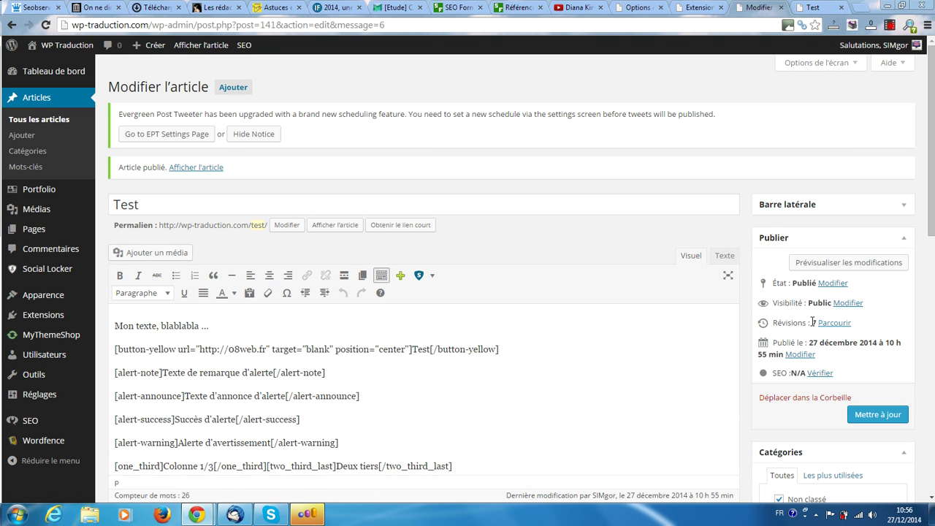
- Set the published article's status back to Brouillon, update it and refresh the preview
{"action": "left_click", "coordinate": [832, 284]}
{"action": "left_click", "coordinate": [811, 303]}
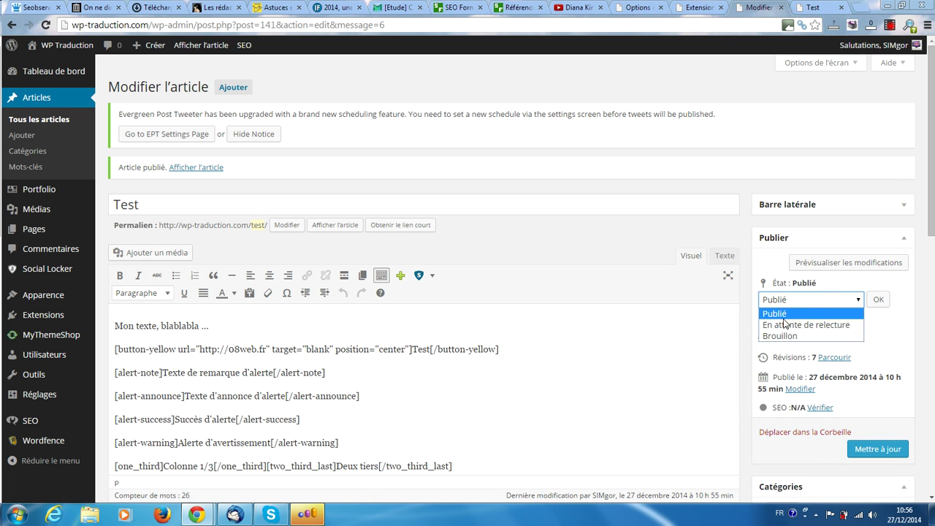
{"action": "left_click", "coordinate": [789, 341]}
{"action": "left_click", "coordinate": [878, 300]}
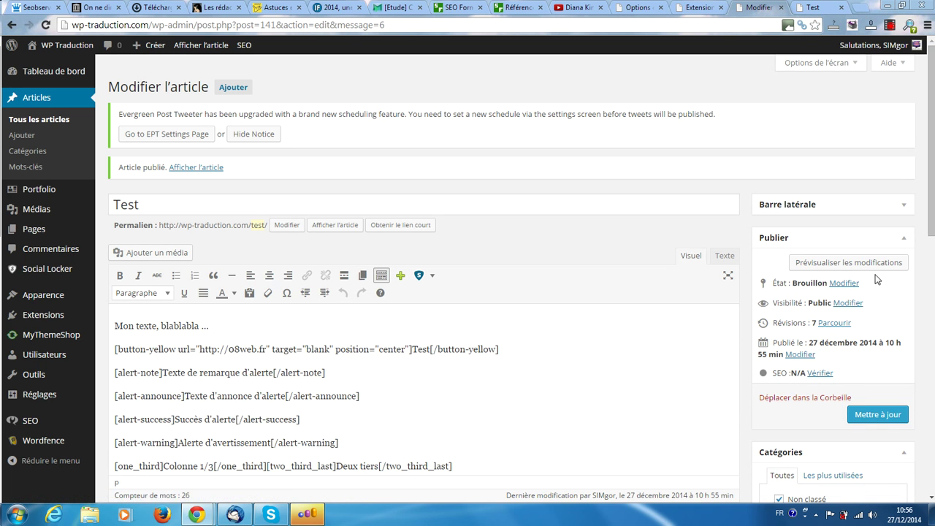
{"action": "left_click", "coordinate": [871, 417]}
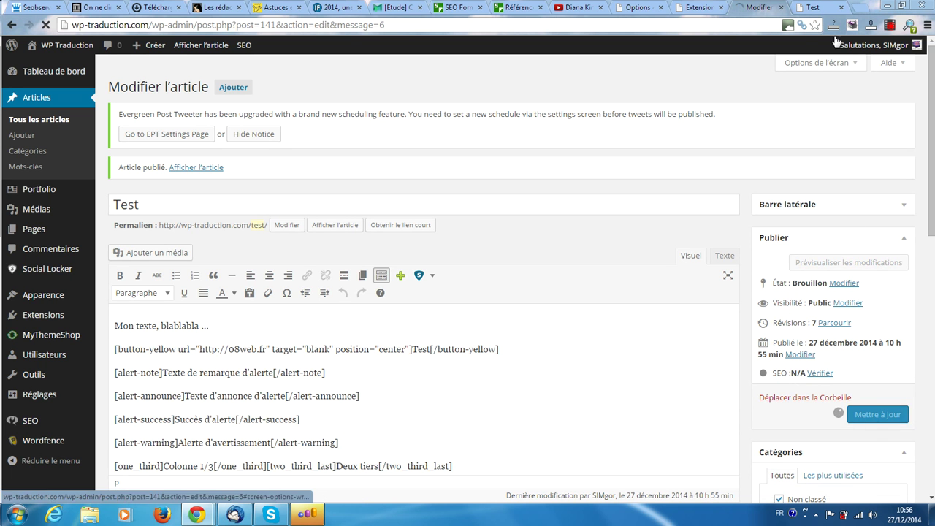
{"action": "left_click", "coordinate": [813, 6]}
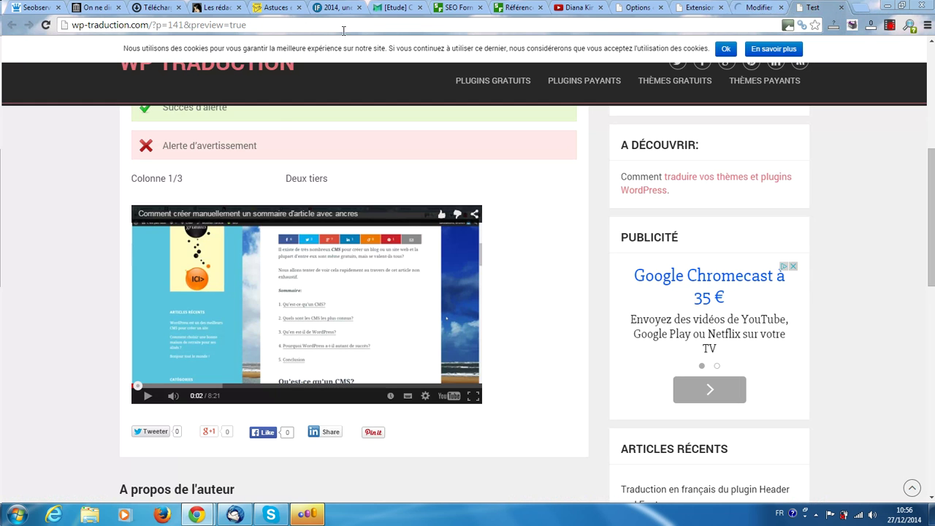
{"action": "left_click", "coordinate": [43, 25]}
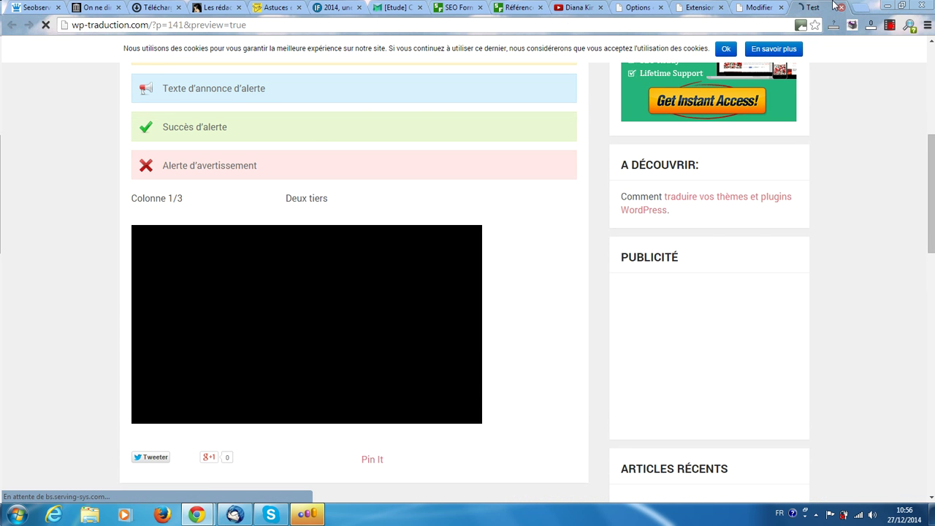
- Copy the video ID _5p7IpBr0Qs from the YouTube shortcode in the article editor
{"action": "left_click", "coordinate": [762, 7]}
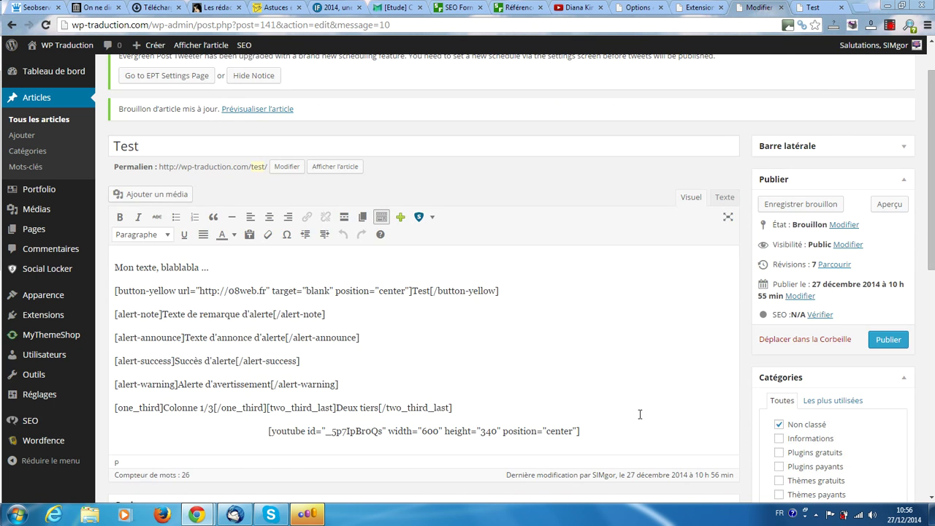
{"action": "scroll", "coordinate": [590, 437], "scroll_direction": "down", "scroll_amount": 2}
{"action": "left_click", "coordinate": [587, 317]}
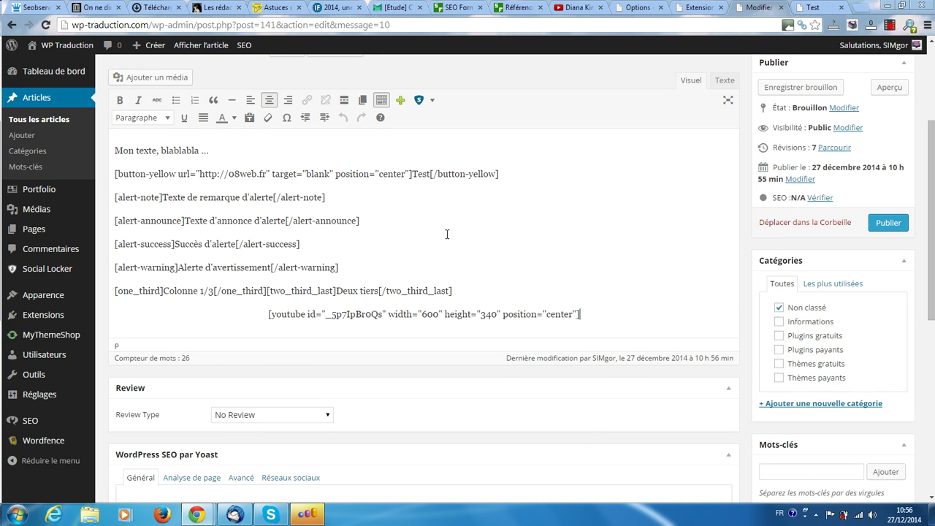
{"action": "left_click_drag", "start_coordinate": [383, 316], "coordinate": [330, 315]}
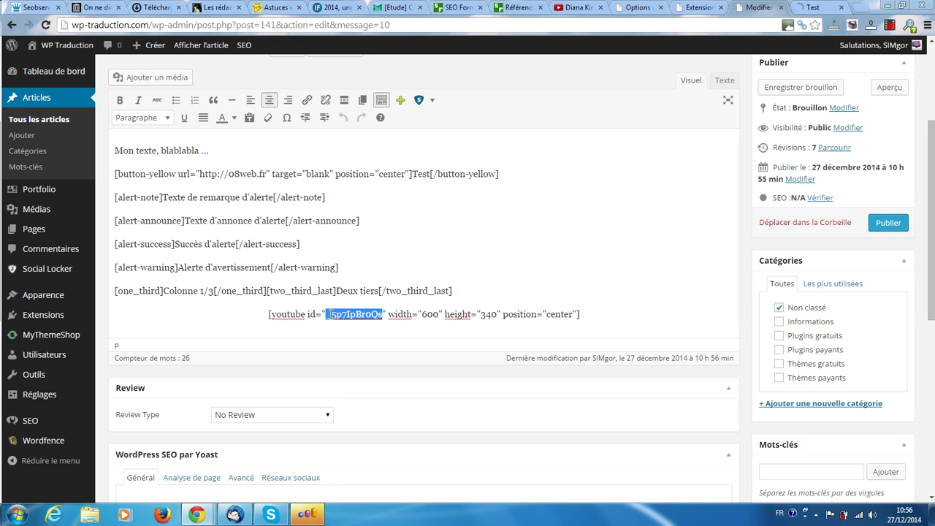
{"action": "right_click", "coordinate": [330, 314]}
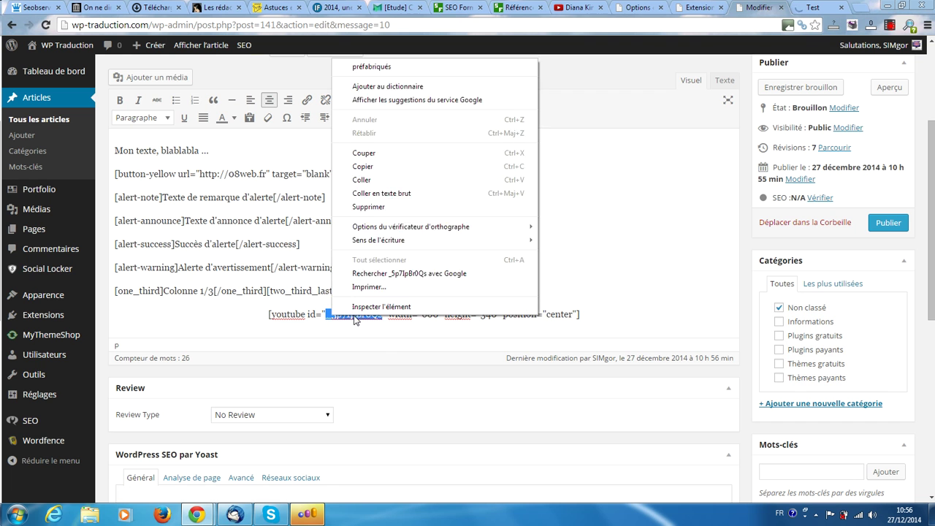
{"action": "left_click", "coordinate": [358, 157]}
{"action": "right_click", "coordinate": [356, 317]}
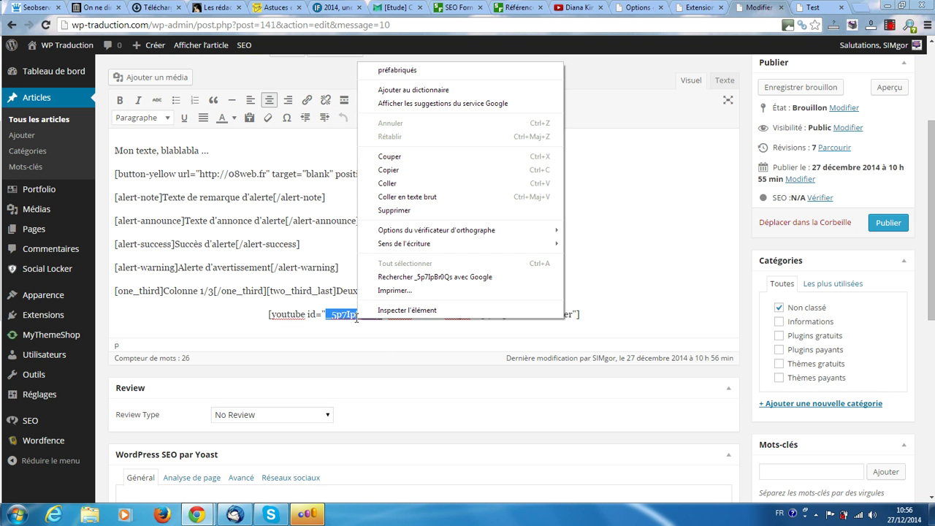
{"action": "left_click", "coordinate": [393, 171]}
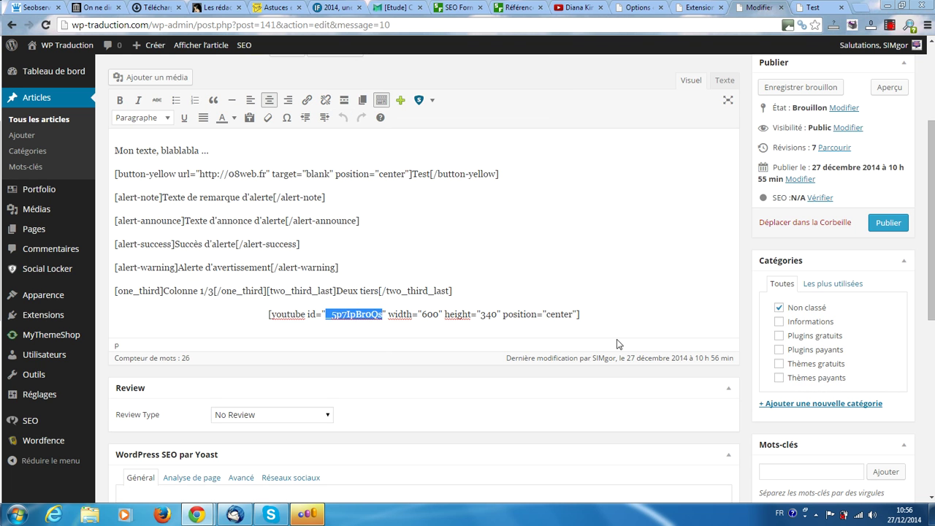
{"action": "left_click", "coordinate": [603, 321]}
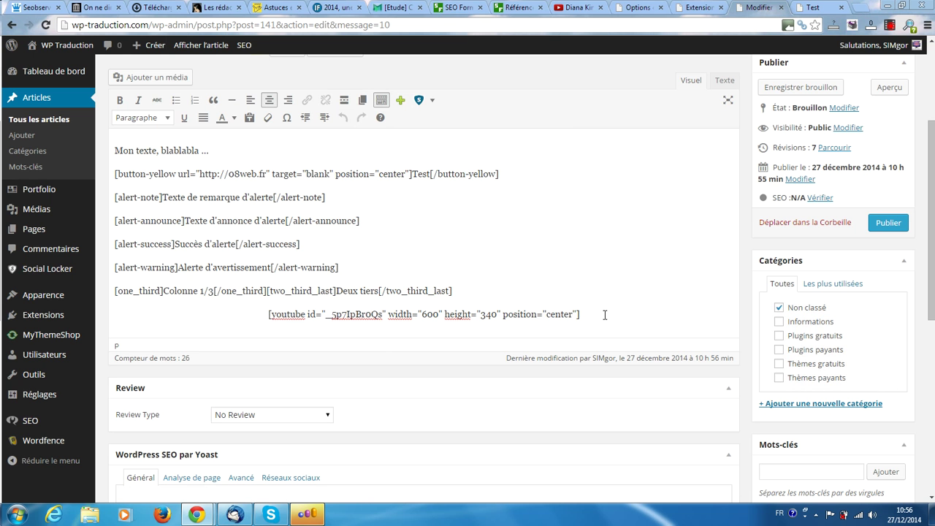
{"action": "left_click_drag", "start_coordinate": [582, 314], "coordinate": [263, 322]}
{"action": "type", "text": "http"}
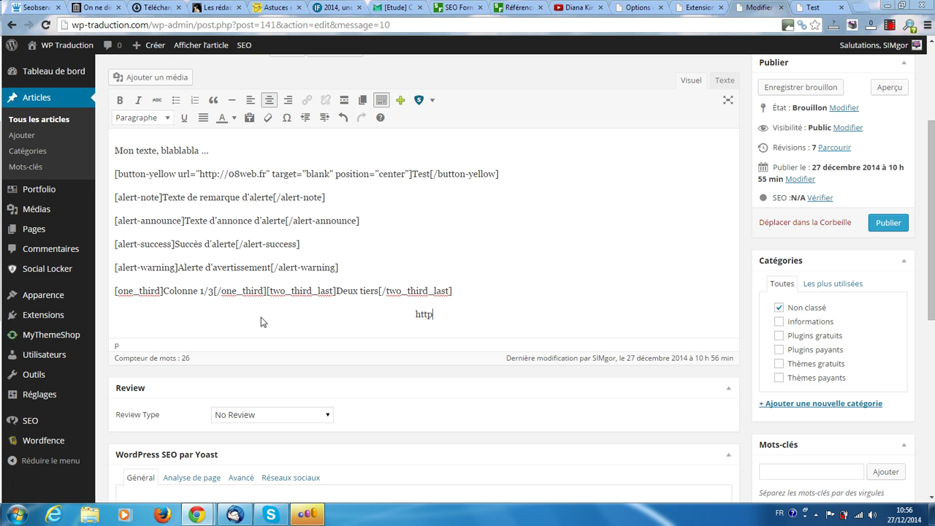
{"action": "type", "text": "s://youtube.com"}
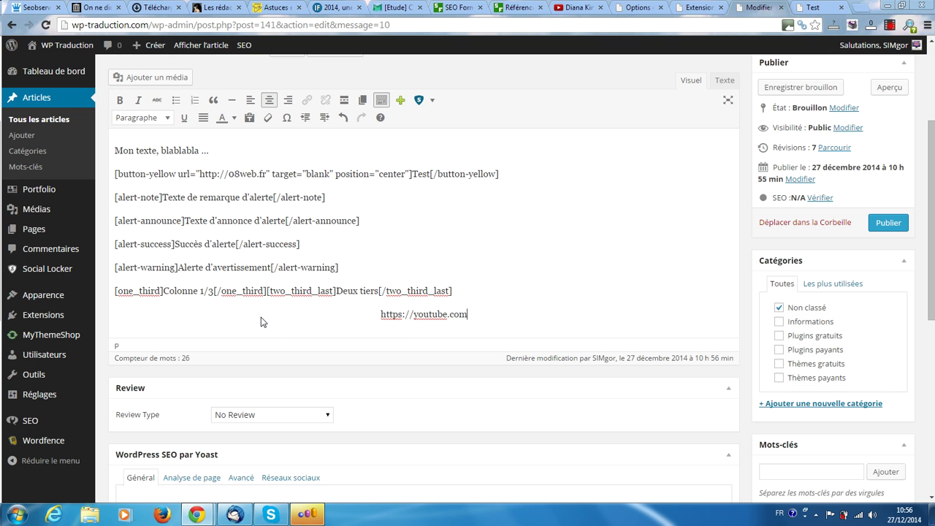
{"action": "left_click", "coordinate": [577, 7]}
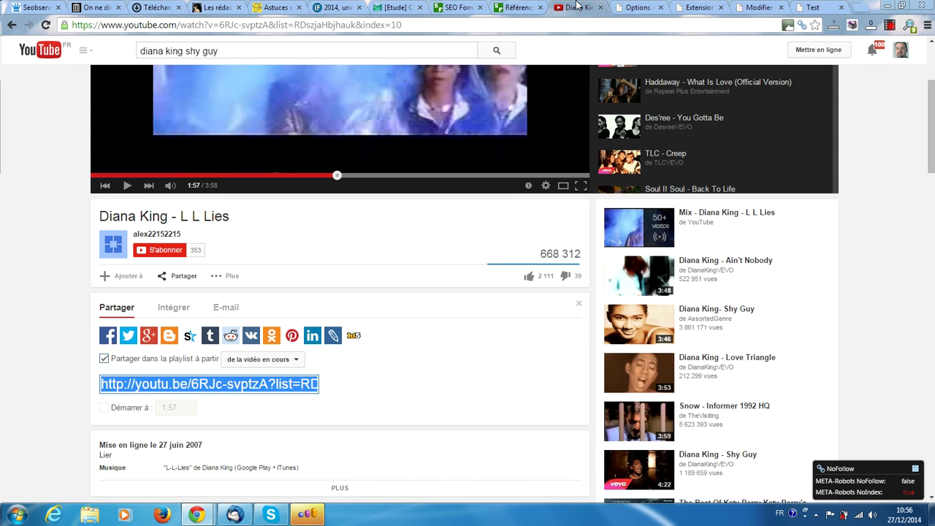
{"action": "left_click", "coordinate": [760, 7]}
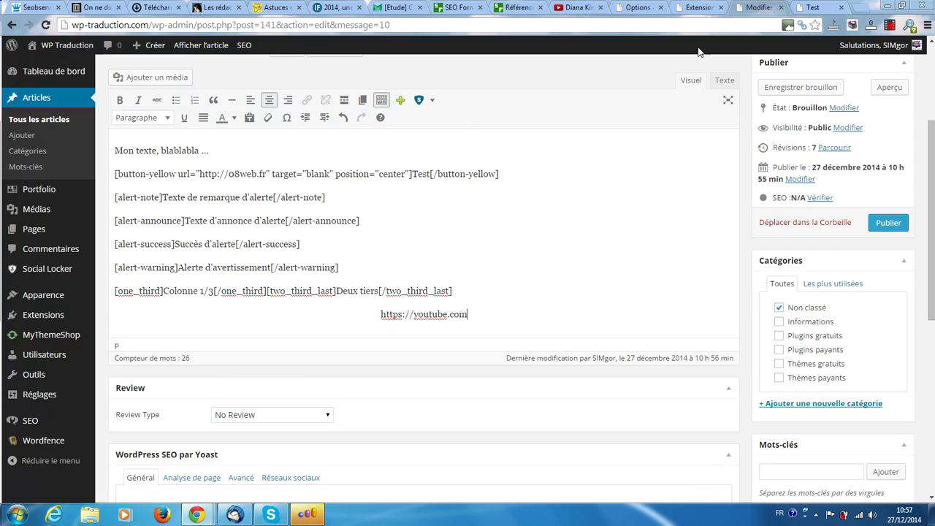
{"action": "type", "text": "/"}
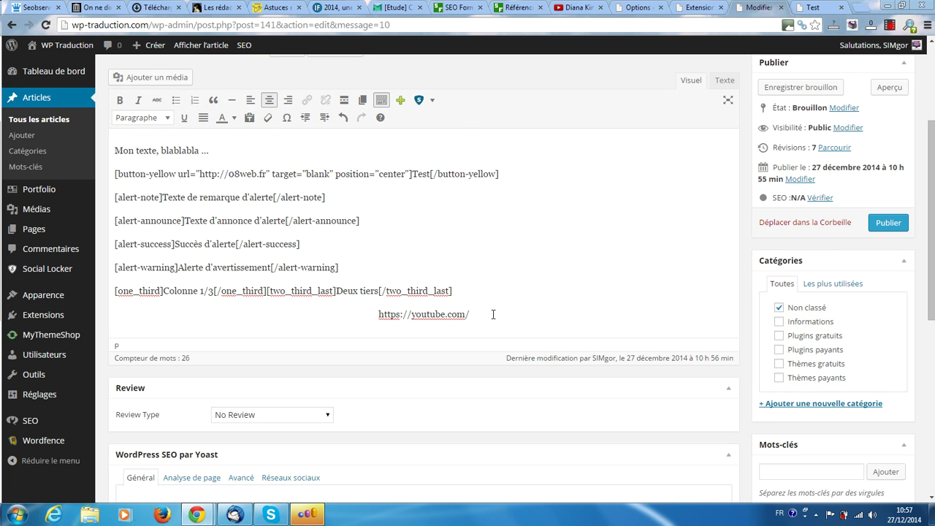
{"action": "key", "text": "ctrl+v"}
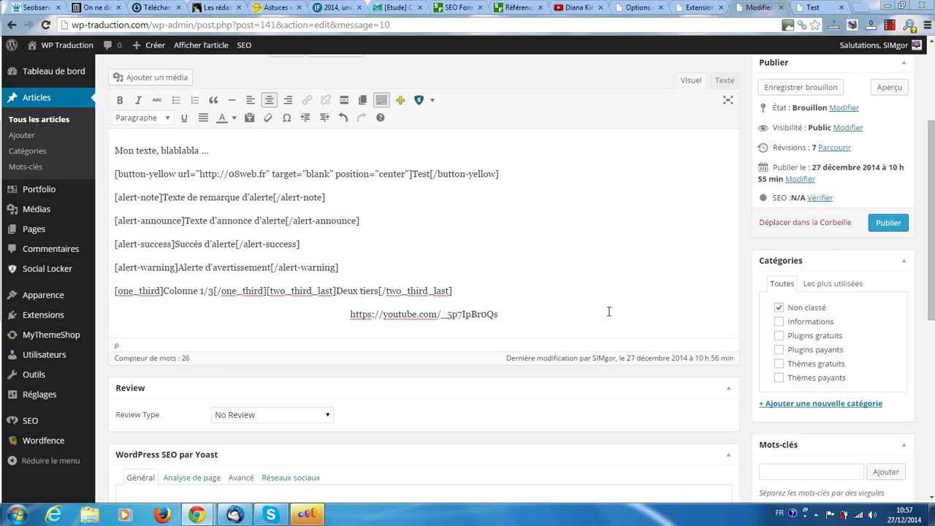
{"action": "key", "text": "Return"}
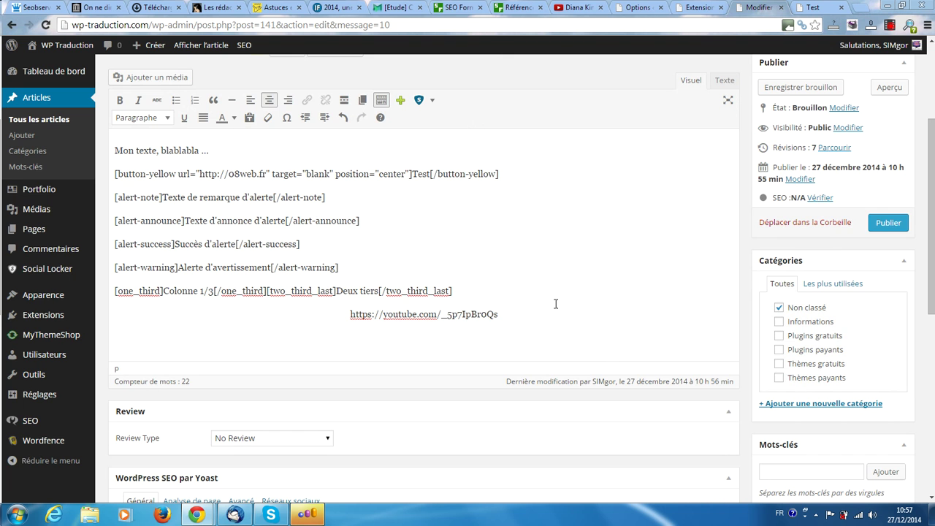
{"action": "left_click", "coordinate": [558, 6]}
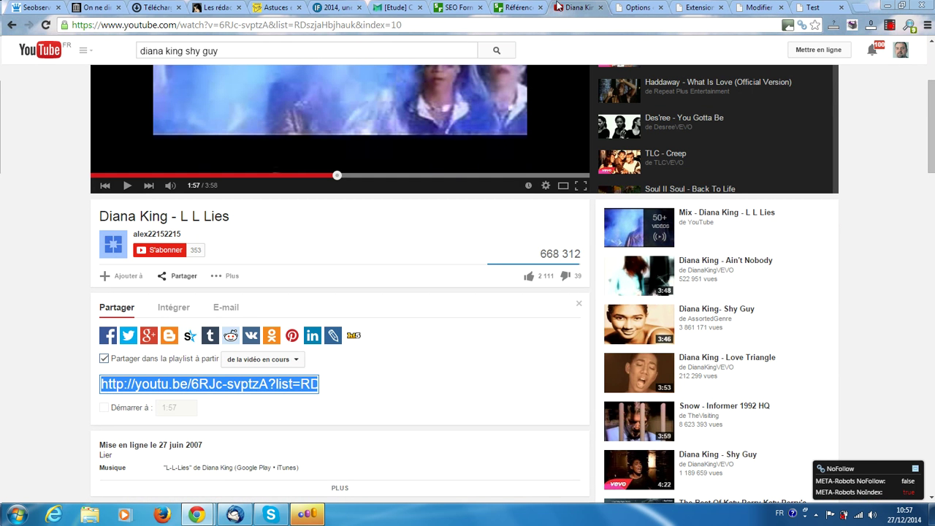
{"action": "left_click", "coordinate": [810, 6]}
{"action": "left_click", "coordinate": [767, 6]}
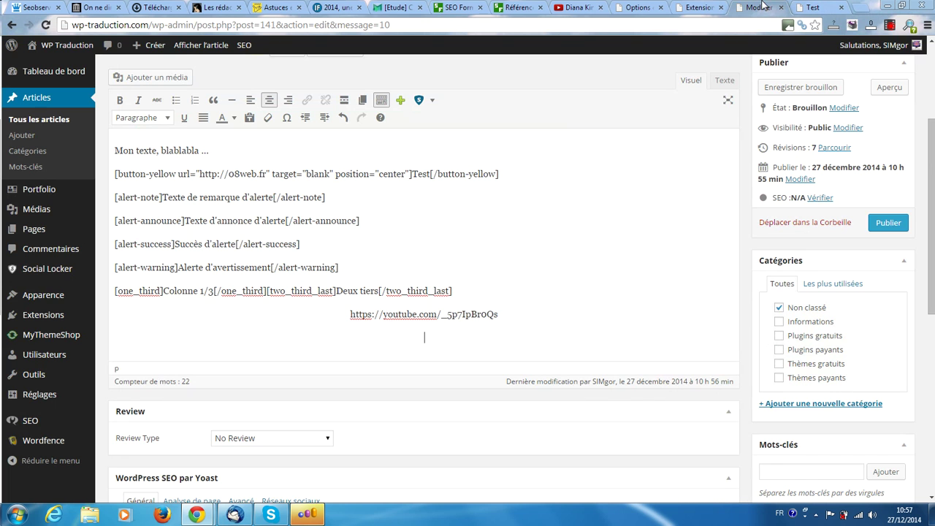
{"action": "left_click", "coordinate": [385, 314]}
{"action": "type", "text": "www."}
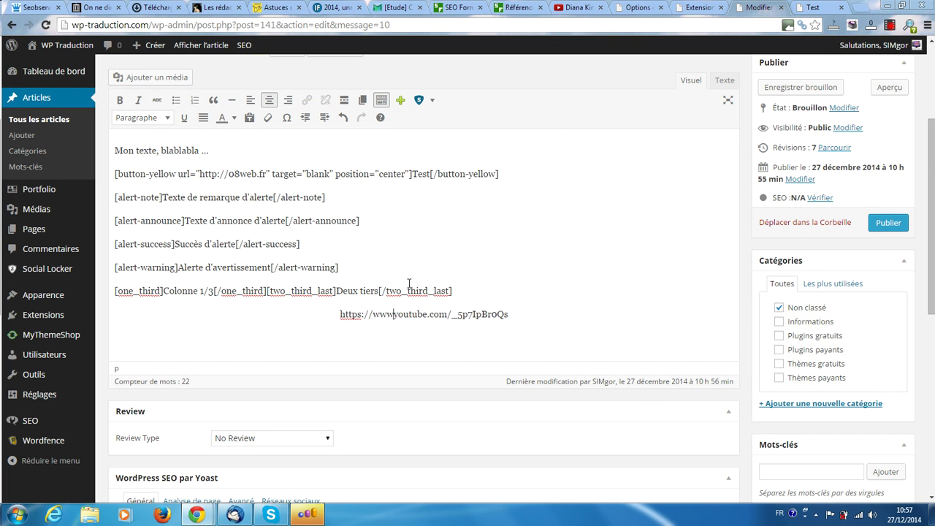
{"action": "left_click", "coordinate": [528, 310]}
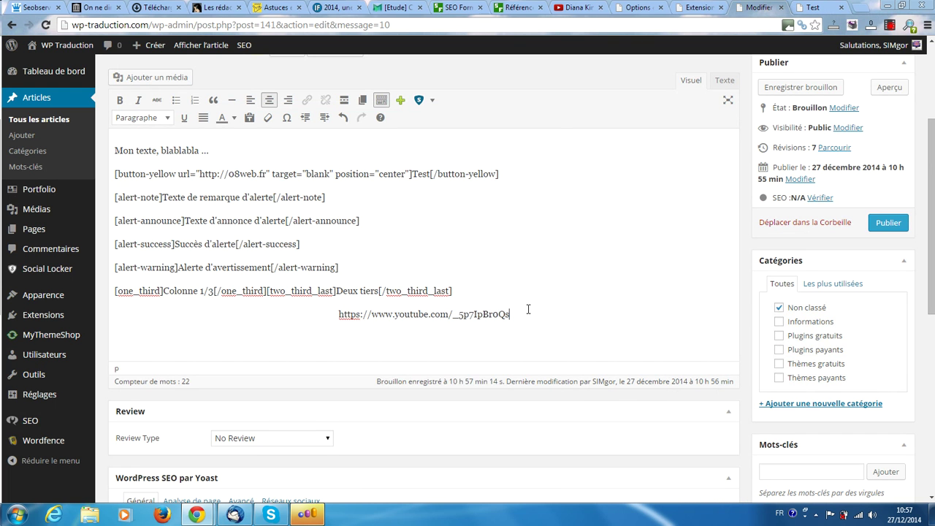
{"action": "key", "text": "Return"}
{"action": "key", "text": "BackSpace"}
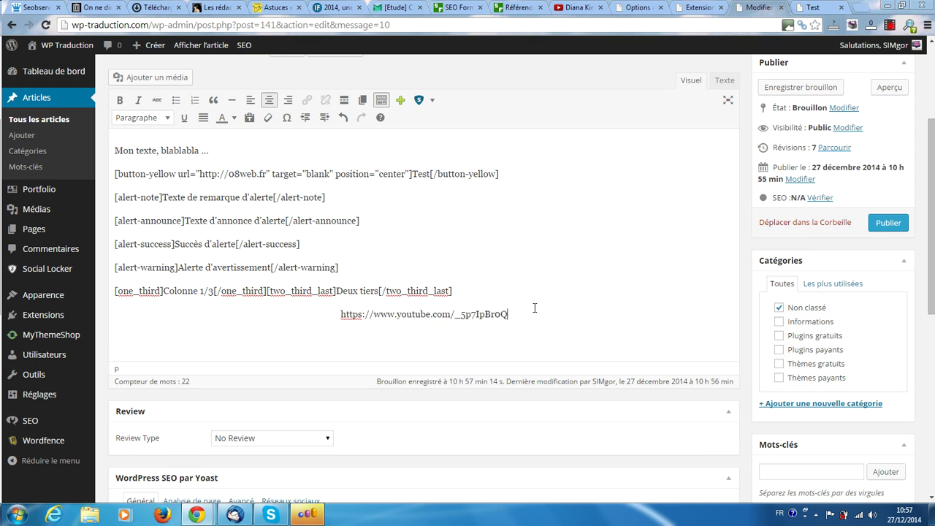
{"action": "type", "text": "s"}
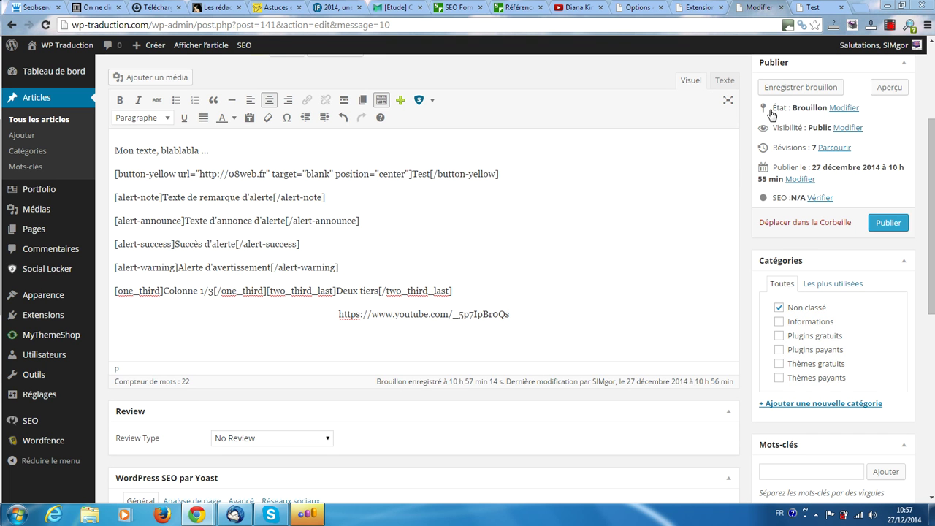
{"action": "left_click", "coordinate": [800, 88]}
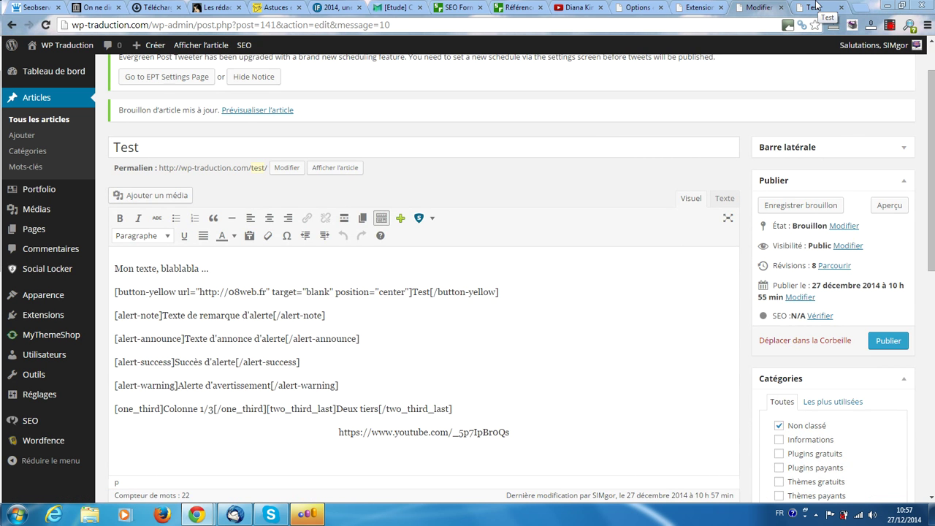
{"action": "left_click", "coordinate": [817, 7]}
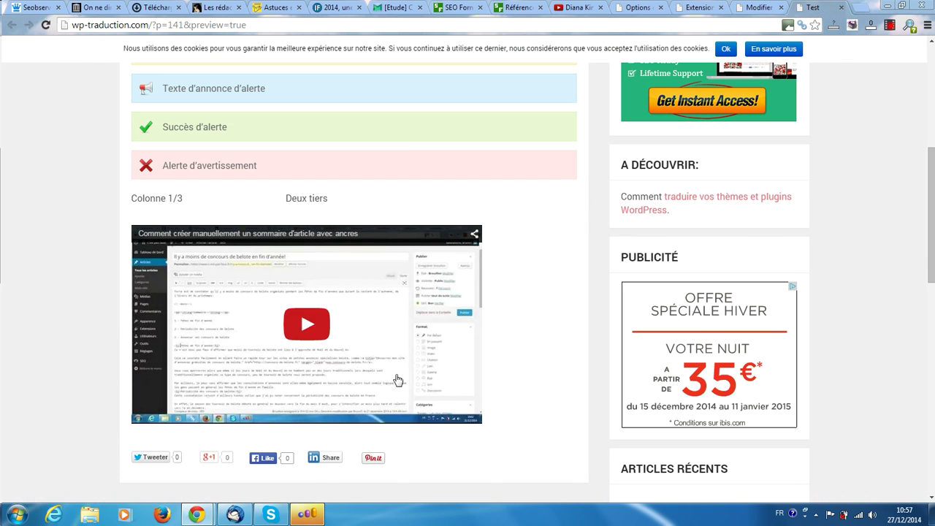
{"action": "left_click", "coordinate": [474, 234]}
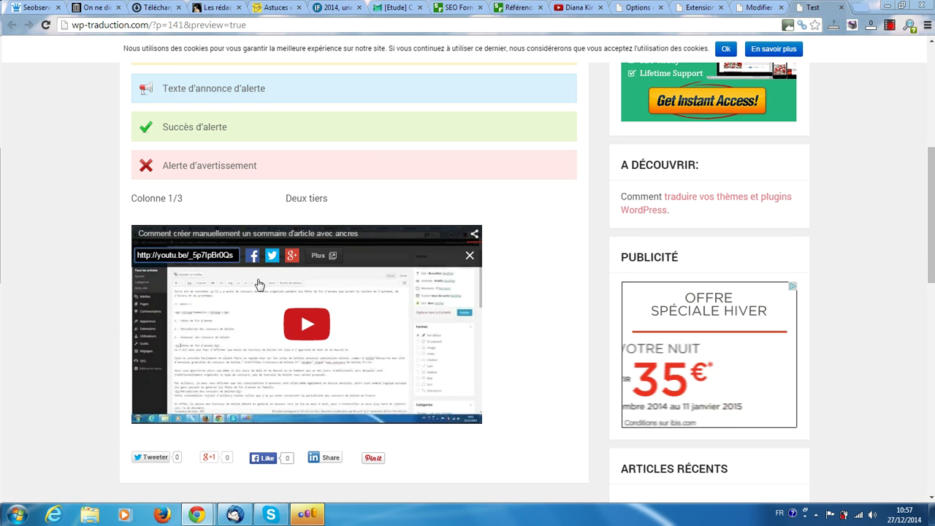
{"action": "left_click", "coordinate": [211, 255]}
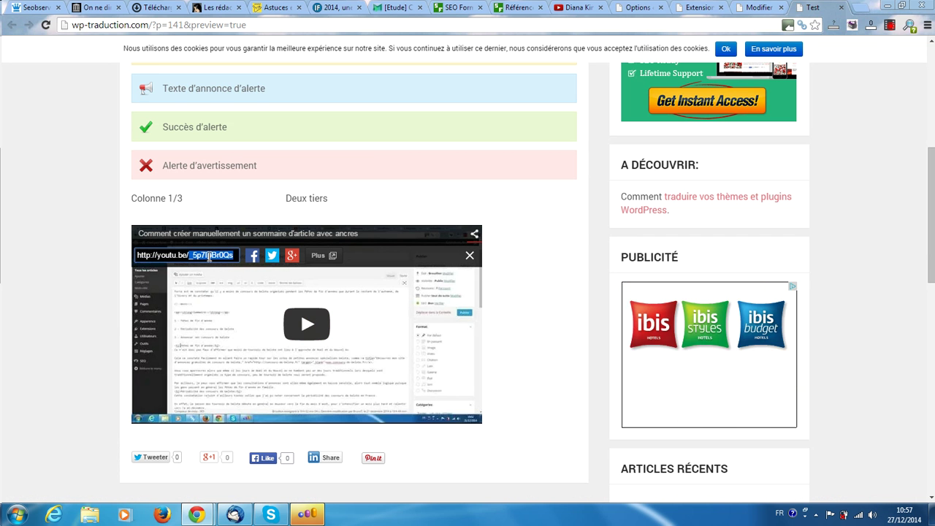
{"action": "right_click", "coordinate": [209, 257]}
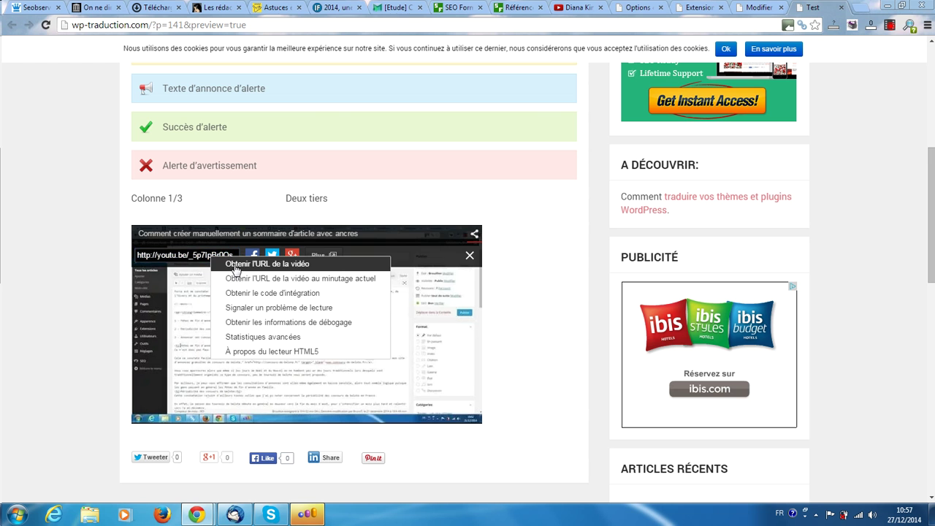
{"action": "left_click", "coordinate": [235, 268]}
{"action": "right_click", "coordinate": [295, 313]}
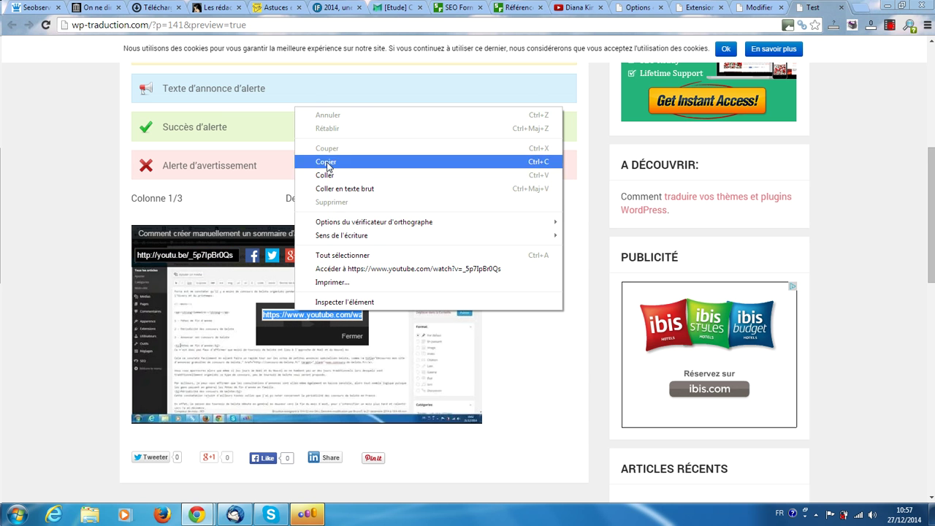
{"action": "left_click", "coordinate": [327, 162]}
- Left-align the video address line in the article editor and replace its address with the copied video URL
{"action": "left_click", "coordinate": [760, 7]}
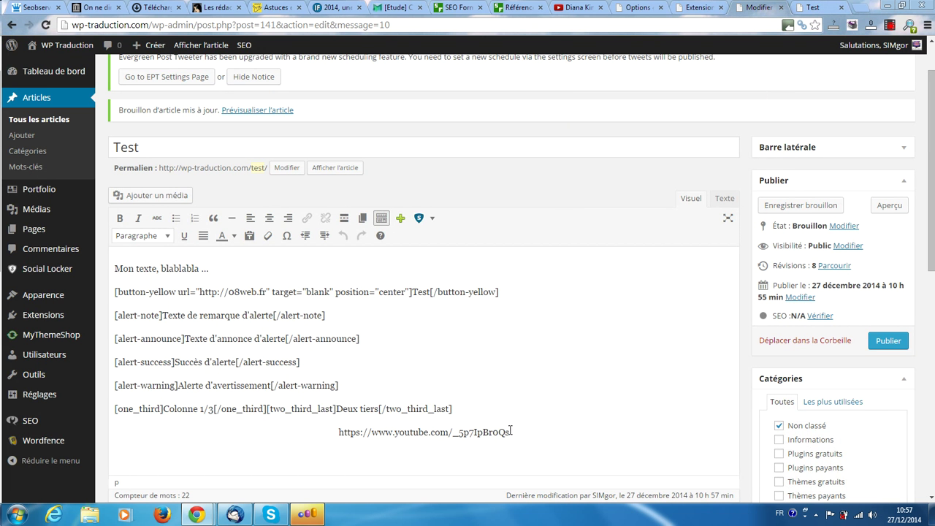
{"action": "left_click_drag", "start_coordinate": [510, 432], "coordinate": [339, 435]}
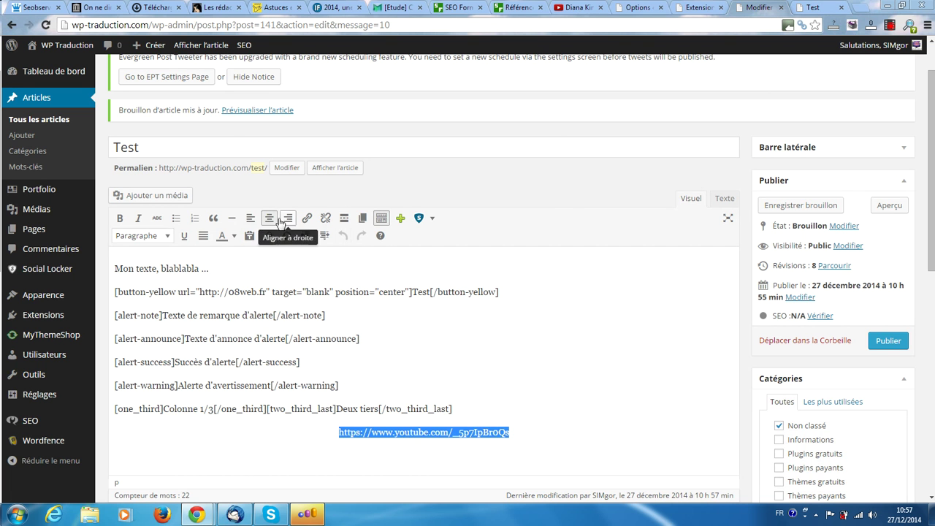
{"action": "left_click", "coordinate": [250, 217]}
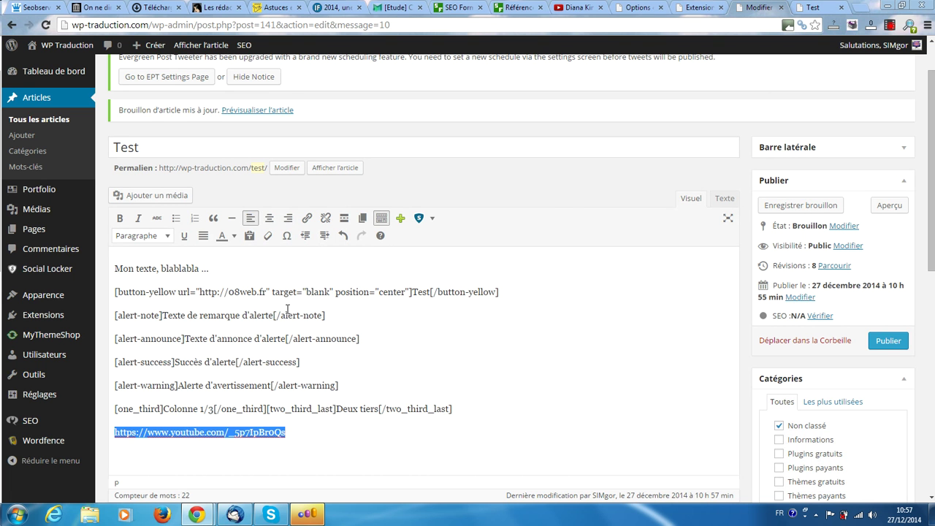
{"action": "key", "text": "BackSpace"}
{"action": "key", "text": "ctrl+v"}
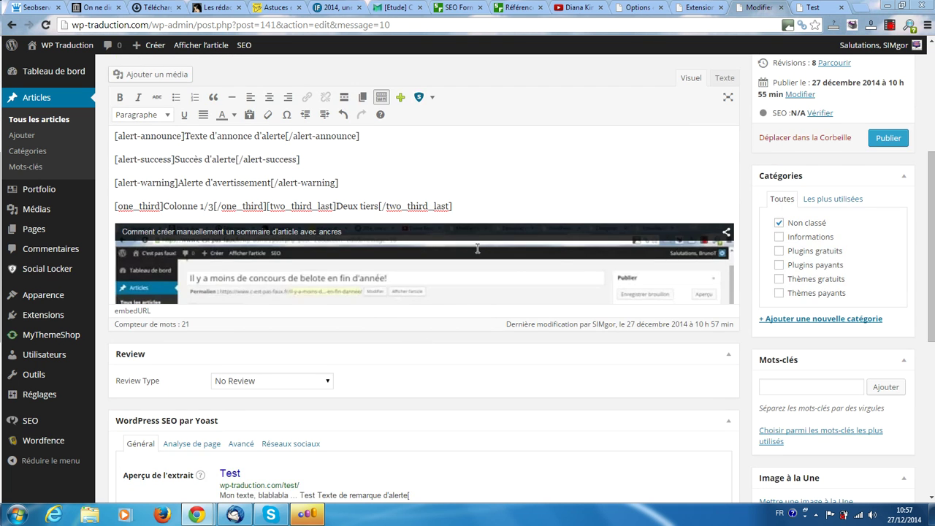
- Save the article draft and reload the preview to view the embedded video
{"action": "scroll", "coordinate": [478, 248], "scroll_direction": "down", "scroll_amount": 2}
{"action": "scroll", "coordinate": [555, 250], "scroll_direction": "up", "scroll_amount": 4}
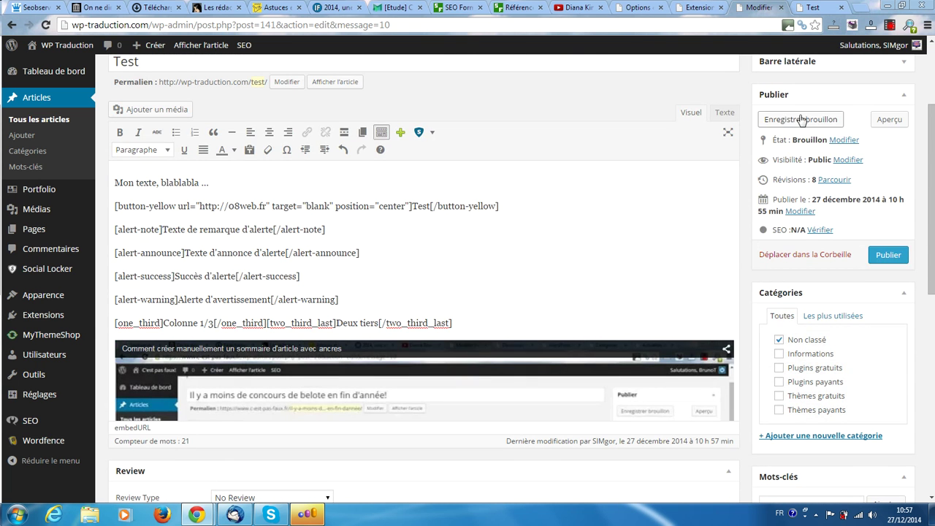
{"action": "left_click", "coordinate": [801, 119]}
{"action": "left_click", "coordinate": [809, 7]}
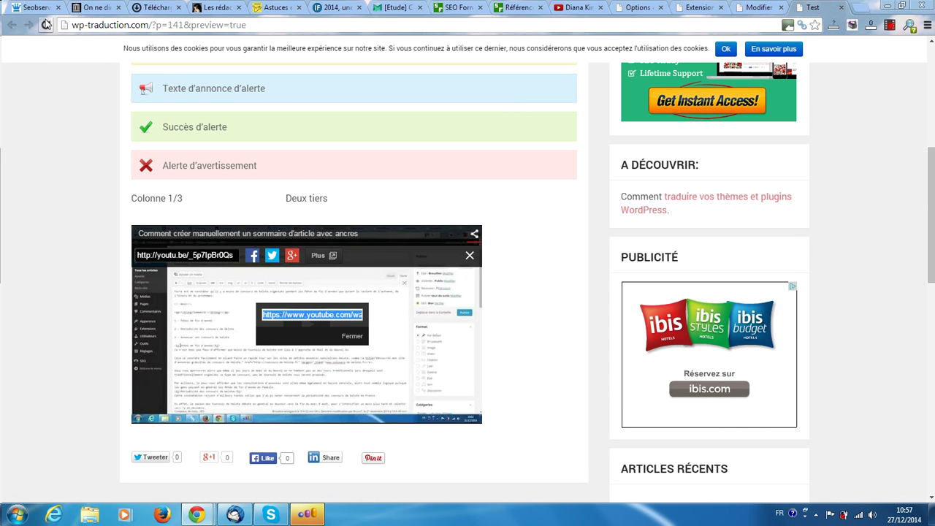
{"action": "left_click", "coordinate": [44, 26]}
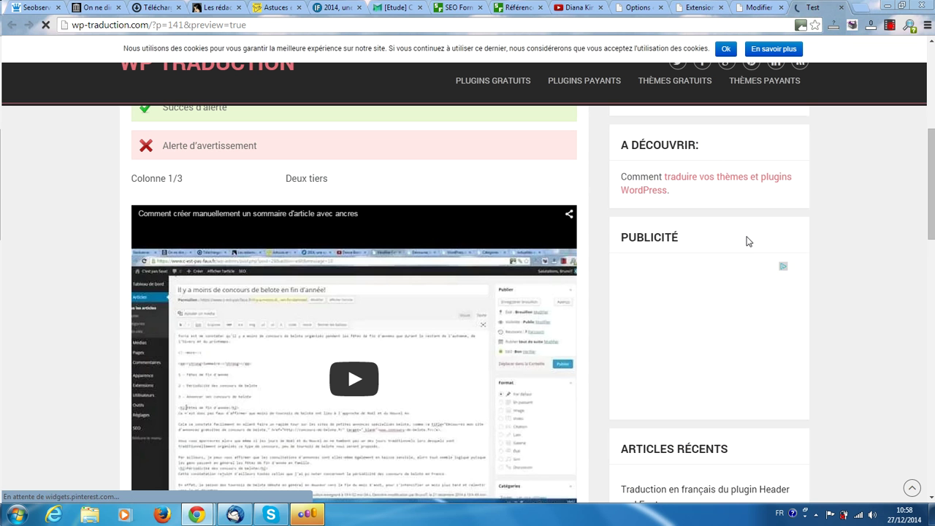
{"action": "scroll", "coordinate": [747, 241], "scroll_direction": "down", "scroll_amount": 5}
- Return to the article editor and remove the embedded YouTube video below the column shortcodes
{"action": "left_click", "coordinate": [760, 8]}
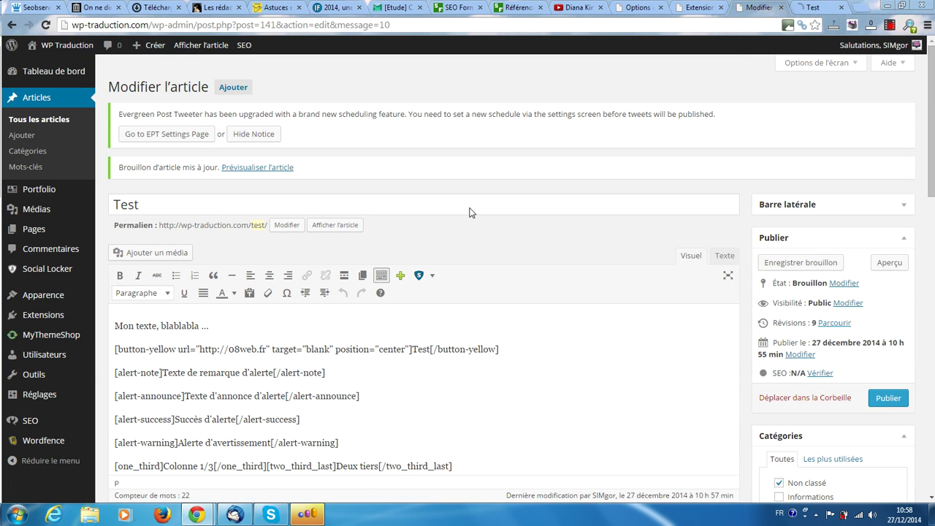
{"action": "scroll", "coordinate": [566, 409], "scroll_direction": "down", "scroll_amount": 3}
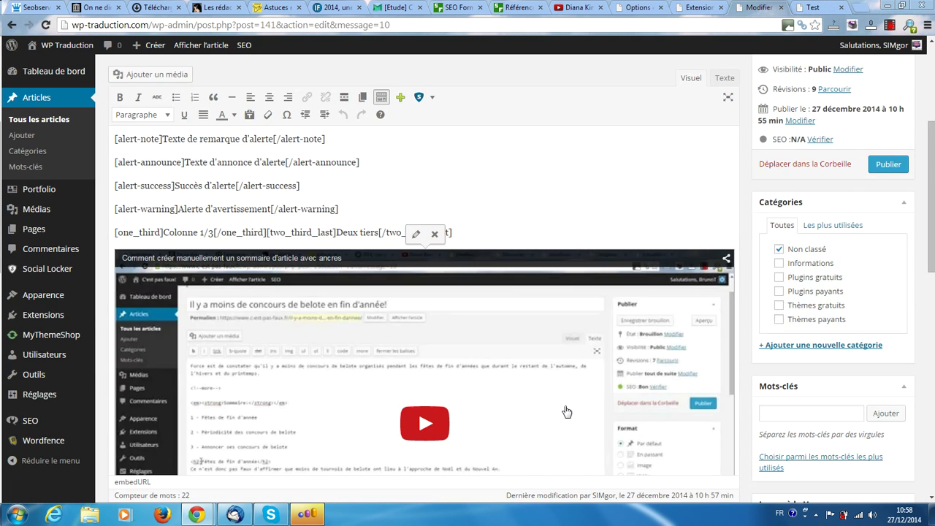
{"action": "scroll", "coordinate": [564, 413], "scroll_direction": "down", "scroll_amount": 1}
{"action": "scroll", "coordinate": [562, 411], "scroll_direction": "up", "scroll_amount": 2}
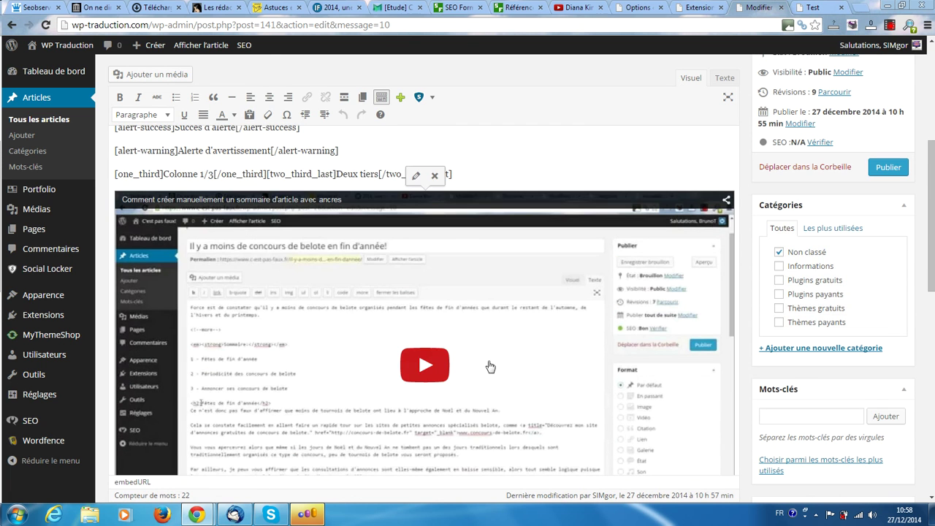
{"action": "left_click", "coordinate": [502, 174]}
{"action": "left_click", "coordinate": [441, 236]}
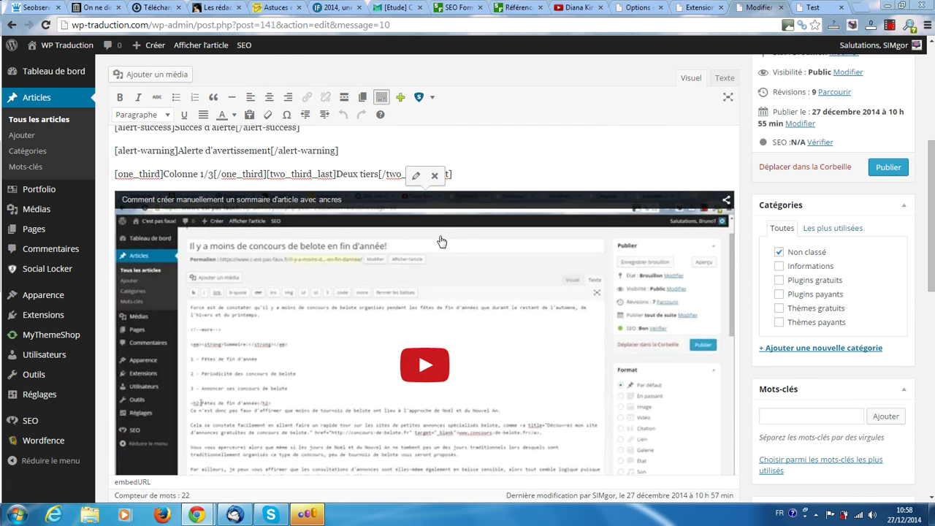
{"action": "left_click", "coordinate": [437, 176]}
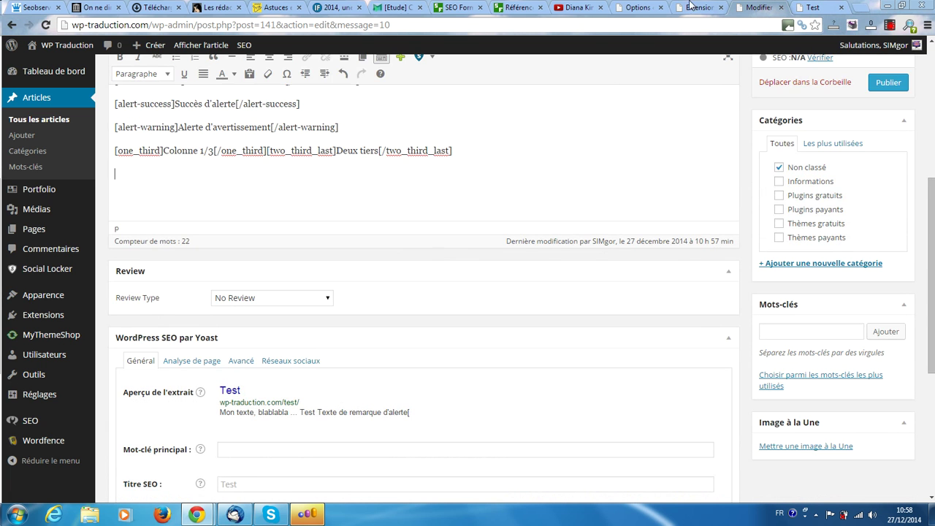
- Insert a Carte Google shortcode below the column shortcodes with the postal address, width 680, height 400 and position center
{"action": "scroll", "coordinate": [480, 209], "scroll_direction": "up", "scroll_amount": 1}
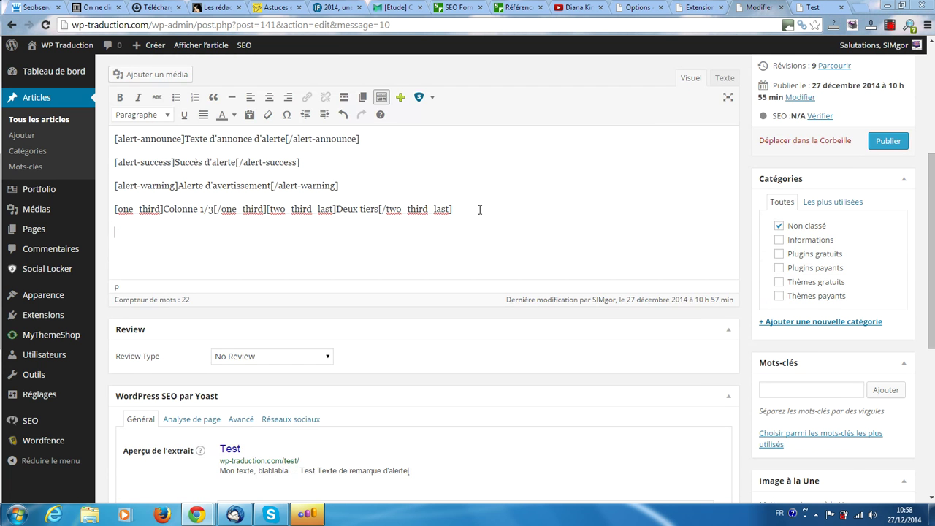
{"action": "left_click", "coordinate": [395, 98]}
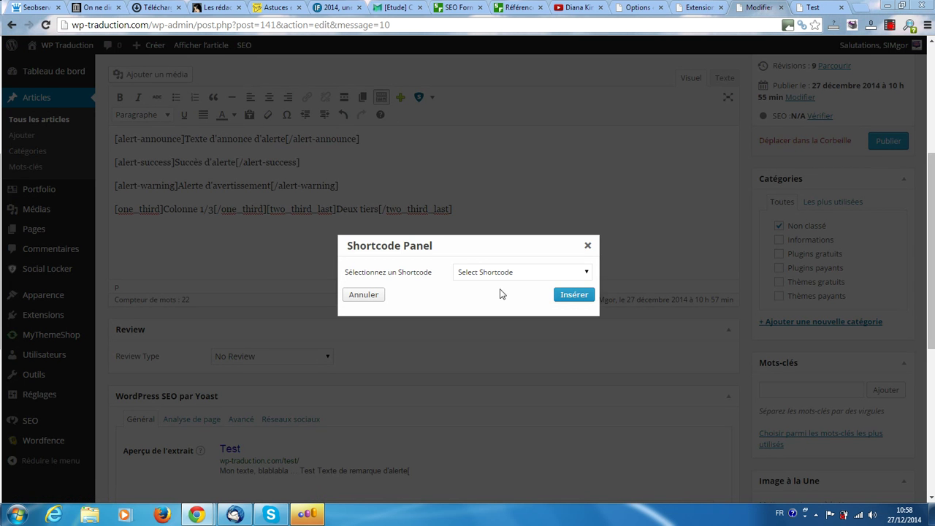
{"action": "left_click", "coordinate": [515, 271]}
{"action": "scroll", "coordinate": [519, 365], "scroll_direction": "down", "scroll_amount": 3}
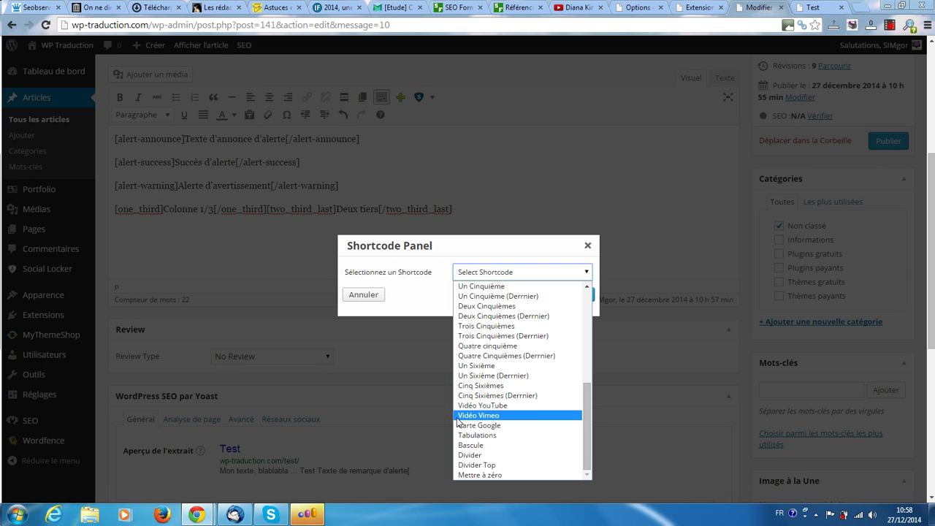
{"action": "left_click", "coordinate": [481, 427]}
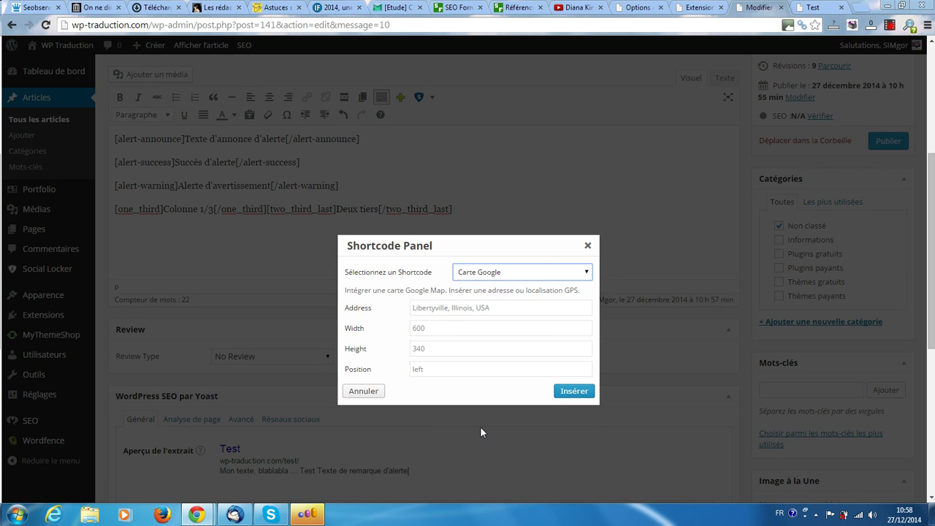
{"action": "left_click", "coordinate": [501, 306]}
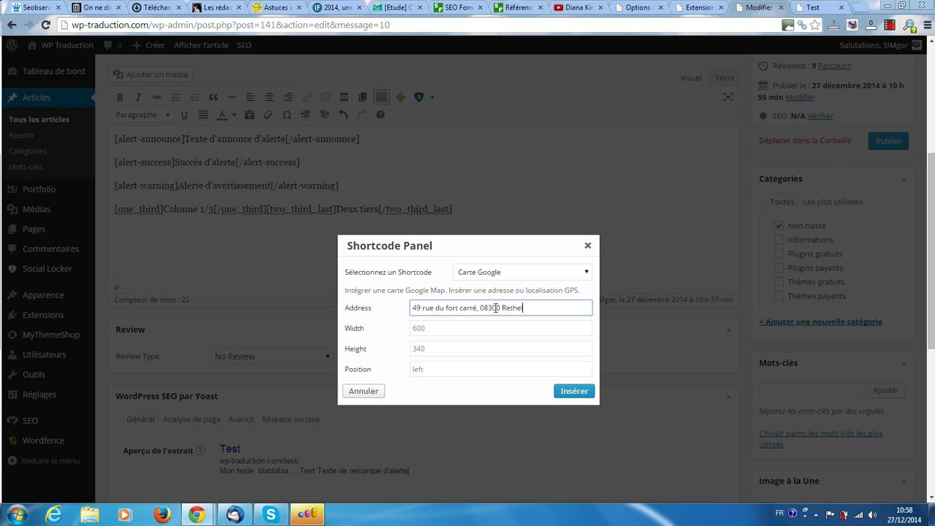
{"action": "key", "text": "Tab"}
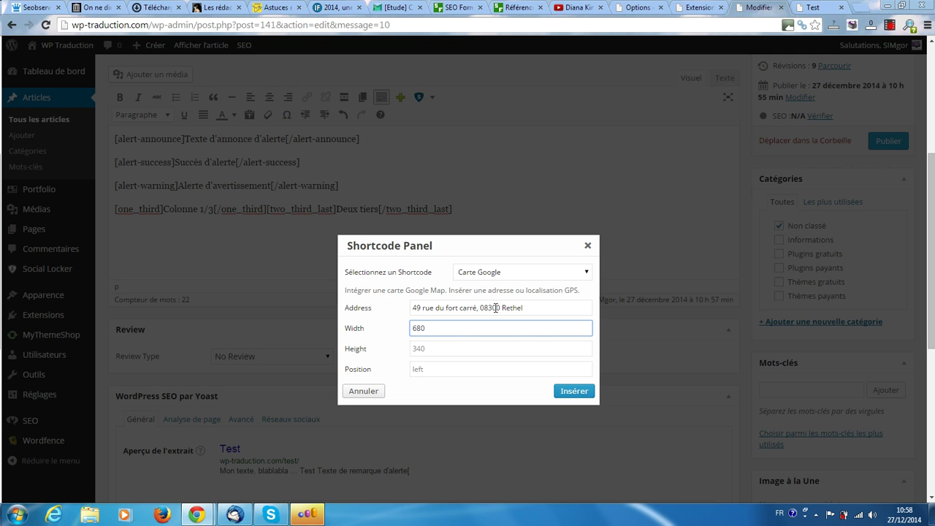
{"action": "key", "text": "Tab"}
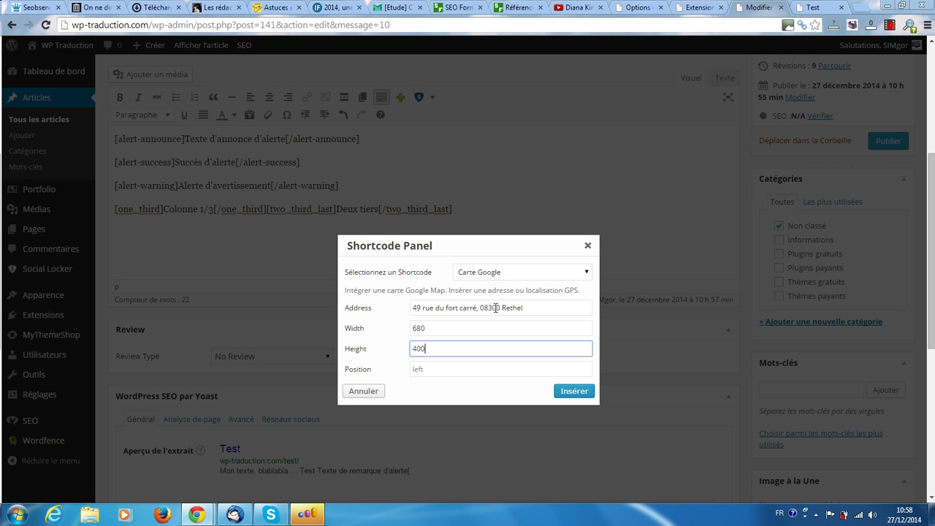
{"action": "key", "text": "Tab"}
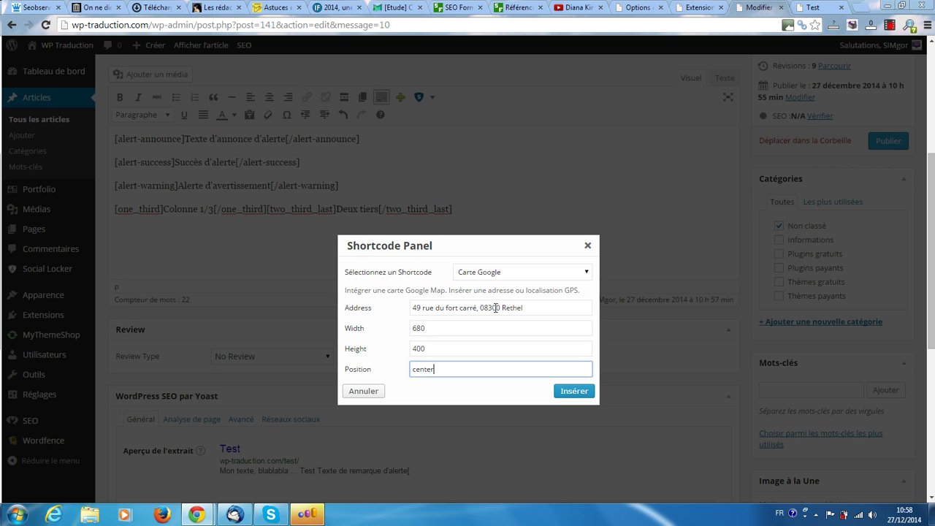
{"action": "type", "text": "center"}
{"action": "left_click", "coordinate": [585, 392]}
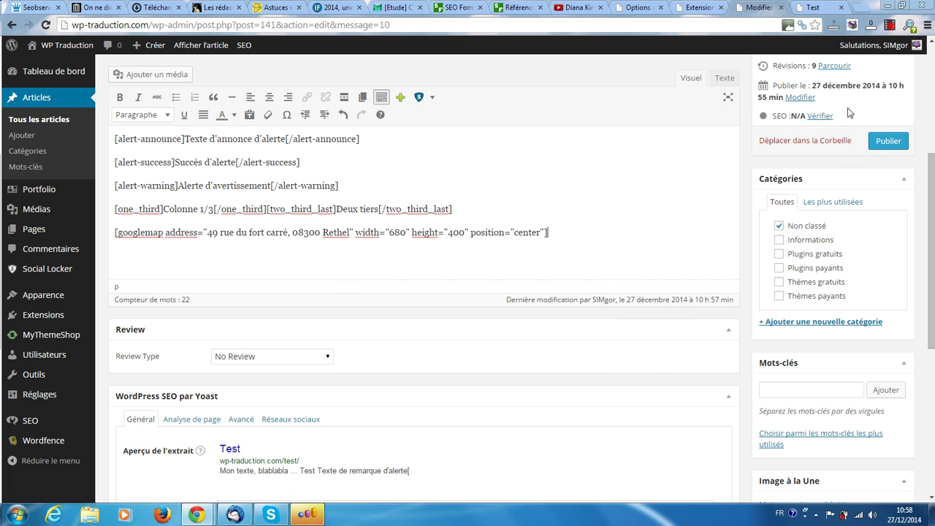
- Insert a Tabulations shortcode below the map shortcode, with the first tab titled "Titre 1" and the other default tabs kept
{"action": "left_click", "coordinate": [396, 95]}
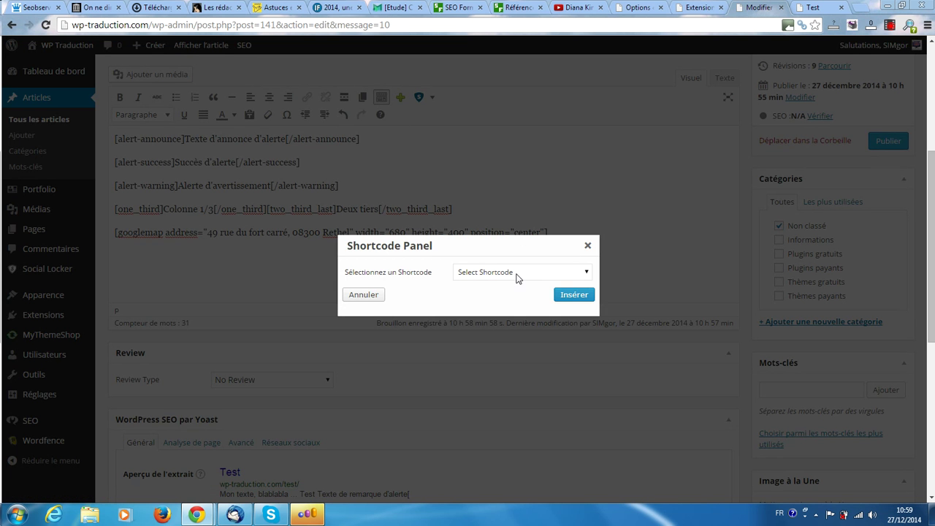
{"action": "left_click", "coordinate": [516, 274]}
{"action": "scroll", "coordinate": [542, 382], "scroll_direction": "down", "scroll_amount": 5}
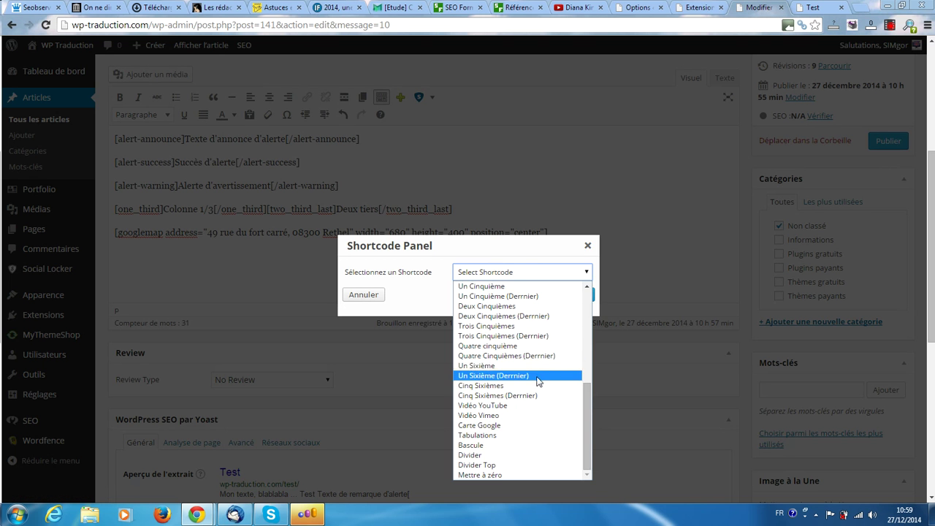
{"action": "left_click", "coordinate": [463, 436]}
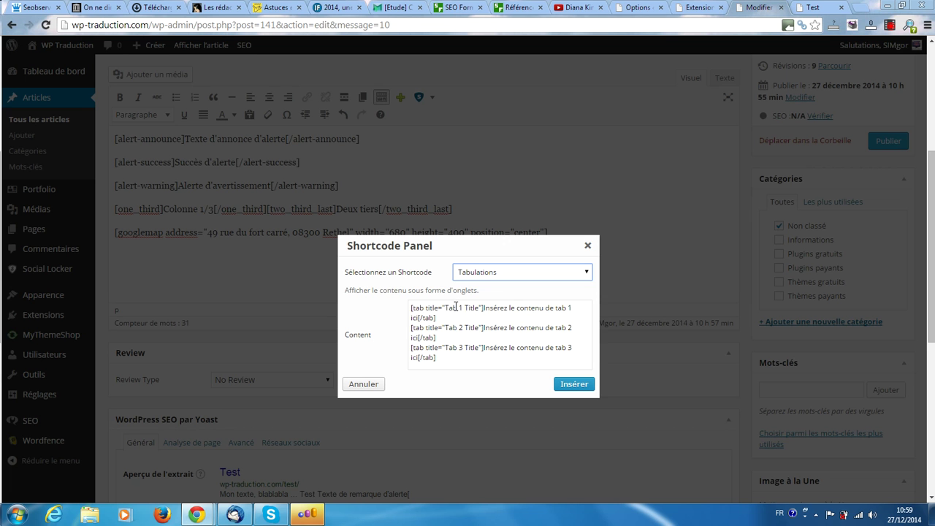
{"action": "left_click_drag", "start_coordinate": [456, 308], "coordinate": [447, 307]}
{"action": "type", "text": "itre"}
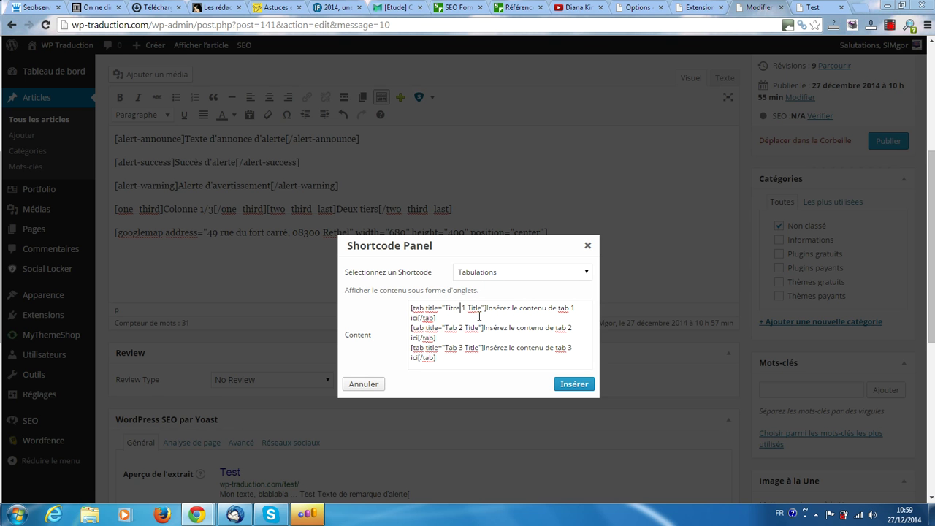
{"action": "key", "text": "Right"}
{"action": "key", "text": "Right"}
{"action": "key", "text": "Right"}
{"action": "key", "text": "Right"}
{"action": "key", "text": "Right"}
{"action": "key", "text": "Right"}
{"action": "key", "text": "Right"}
{"action": "key", "text": "Right"}
{"action": "key", "text": "BackSpace"}
{"action": "key", "text": "BackSpace"}
{"action": "key", "text": "BackSpace"}
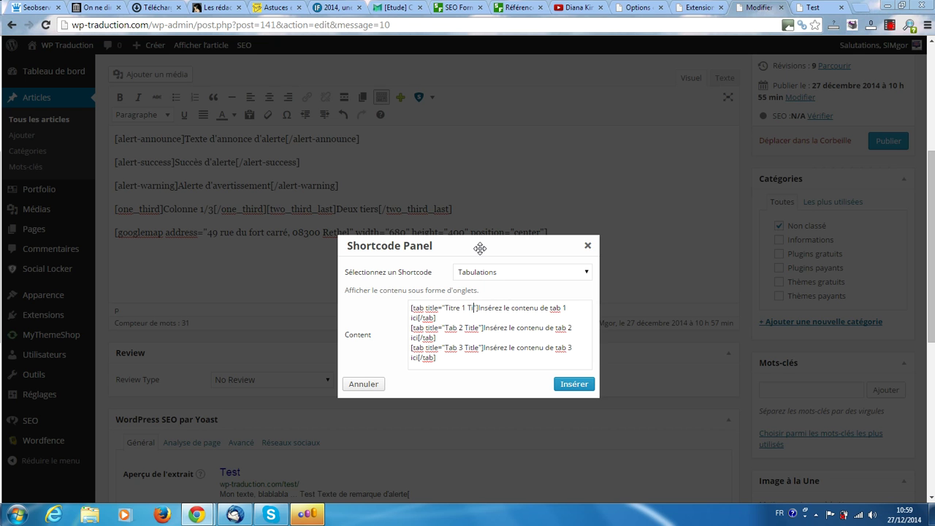
{"action": "key", "text": "BackSpace"}
{"action": "key", "text": "BackSpace"}
{"action": "key", "text": "BackSpace"}
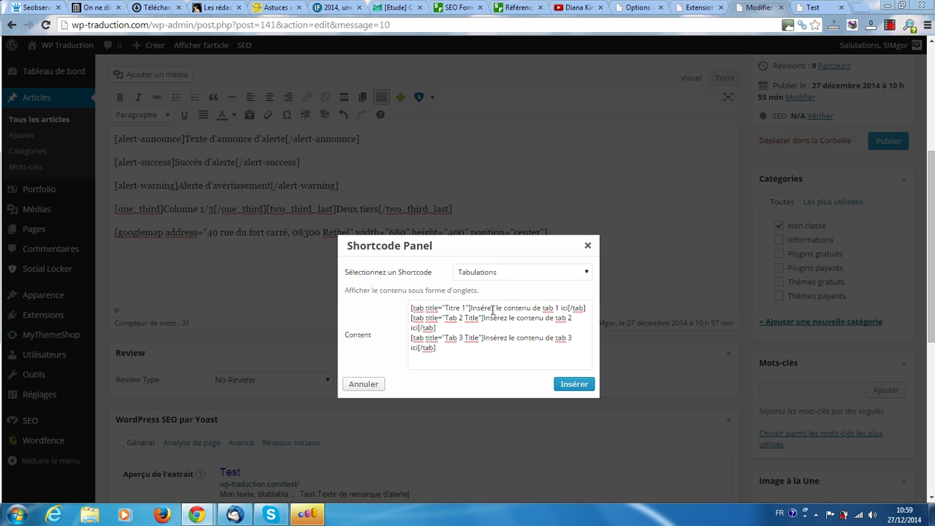
{"action": "left_click", "coordinate": [570, 386]}
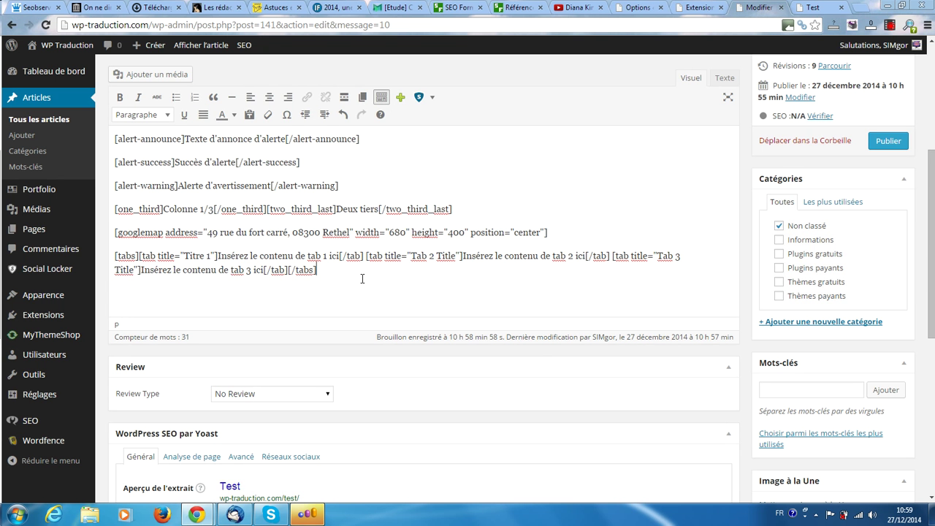
- Insert a Bascule shortcode titled "Première bascule" below the tabs shortcode, keeping its default content
{"action": "left_click", "coordinate": [400, 97]}
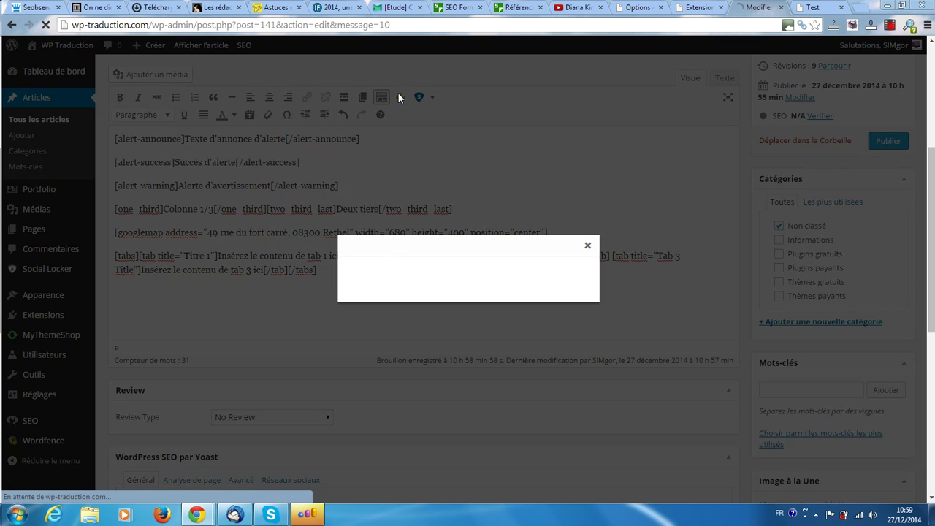
{"action": "left_click", "coordinate": [577, 294]}
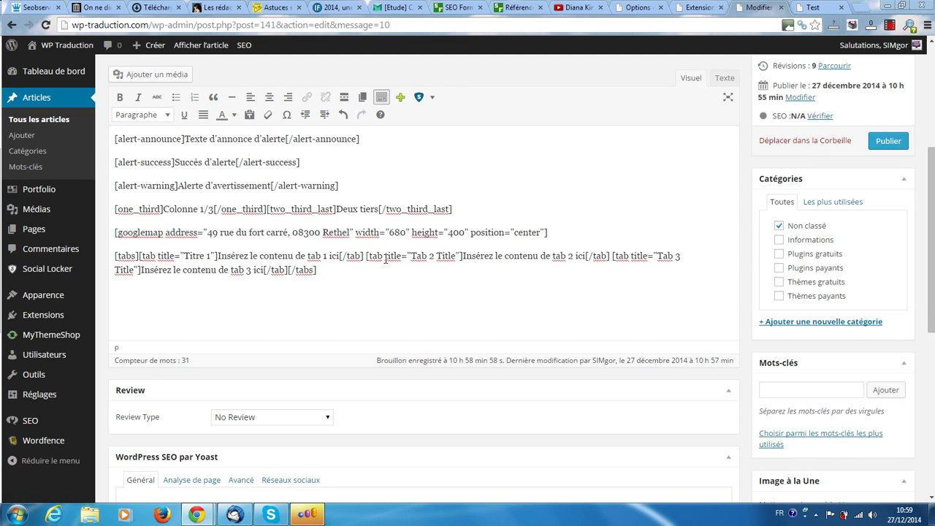
{"action": "left_click", "coordinate": [401, 97]}
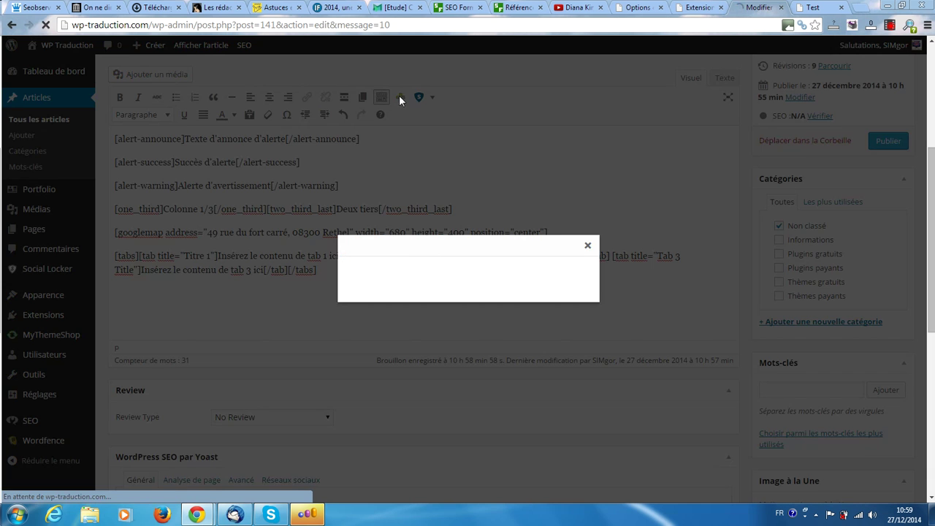
{"action": "left_click", "coordinate": [540, 276]}
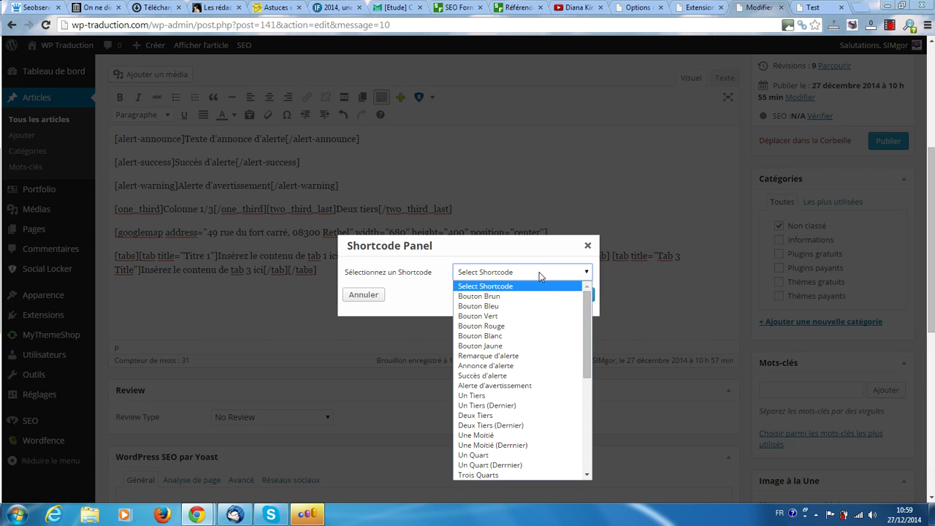
{"action": "left_click_drag", "start_coordinate": [585, 319], "coordinate": [587, 434]}
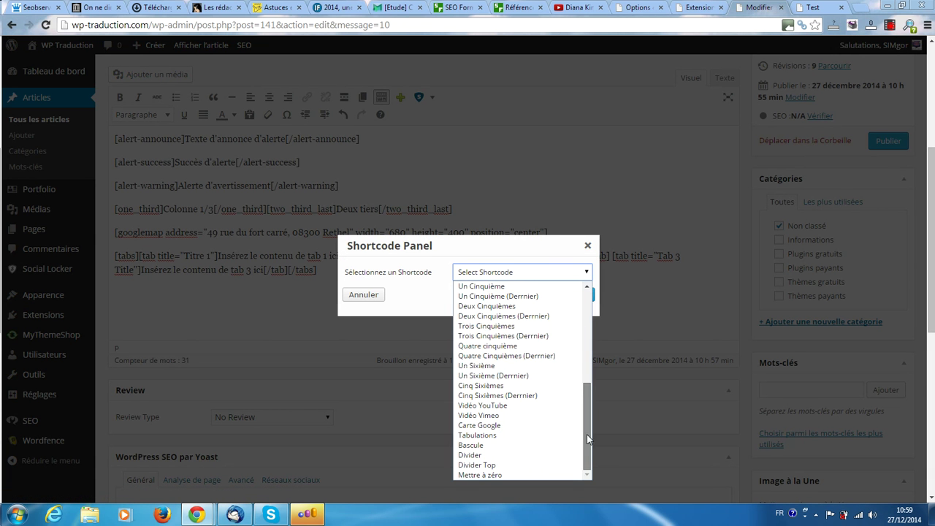
{"action": "left_click", "coordinate": [472, 445]}
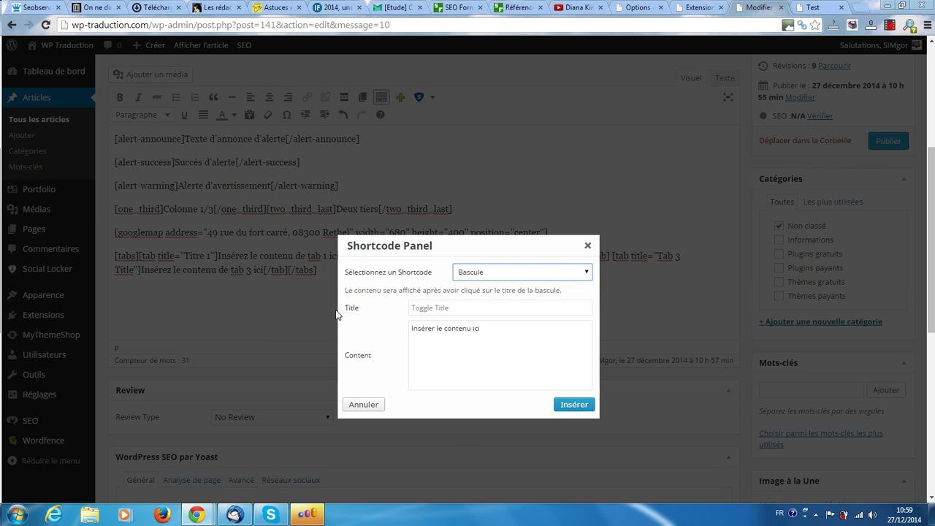
{"action": "left_click", "coordinate": [469, 309]}
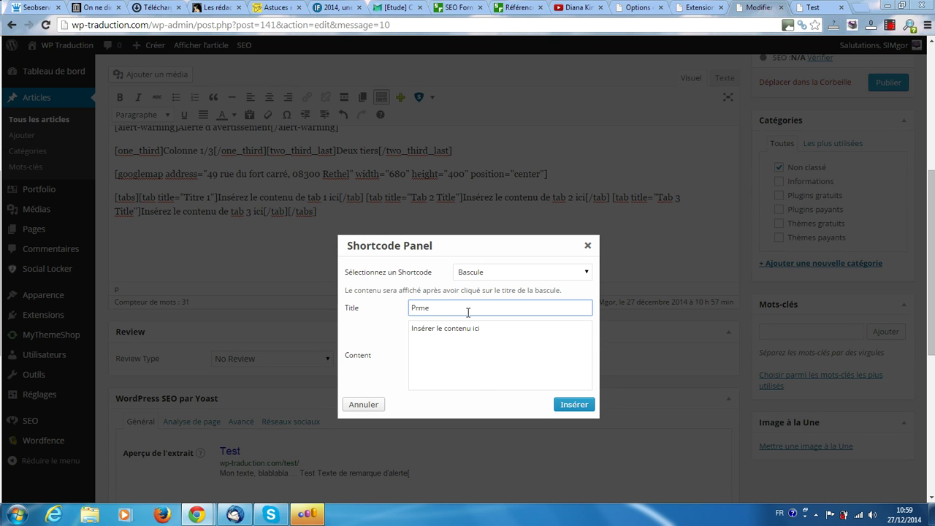
{"action": "type", "text": "Prme"}
{"action": "key", "text": "BackSpace"}
{"action": "key", "text": "BackSpace"}
{"action": "scroll", "coordinate": [468, 334], "scroll_direction": "down", "scroll_amount": 1}
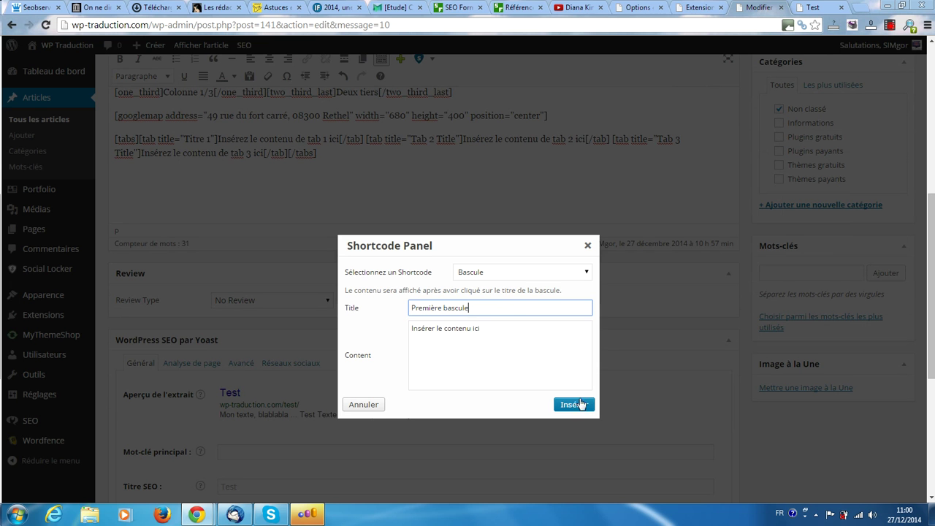
{"action": "left_click", "coordinate": [453, 357]}
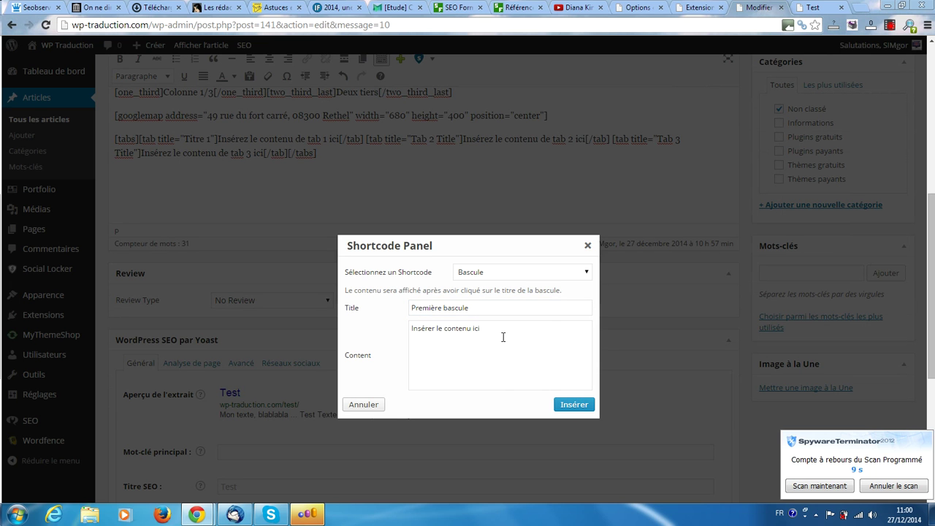
{"action": "left_click", "coordinate": [574, 407]}
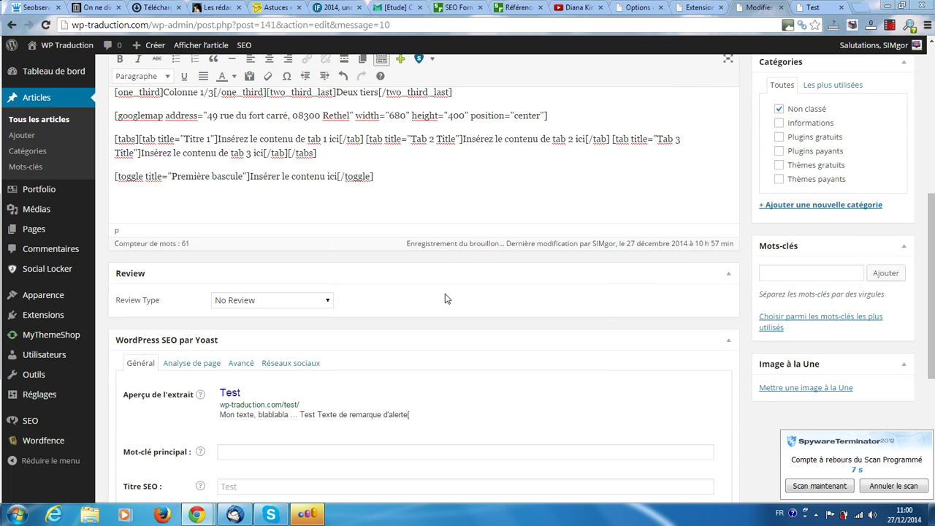
- Insert a second Bascule shortcode titled "Seconde bascule" below the first toggle, keeping its default content and dismissing the antispyware window
{"action": "key", "text": "Return"}
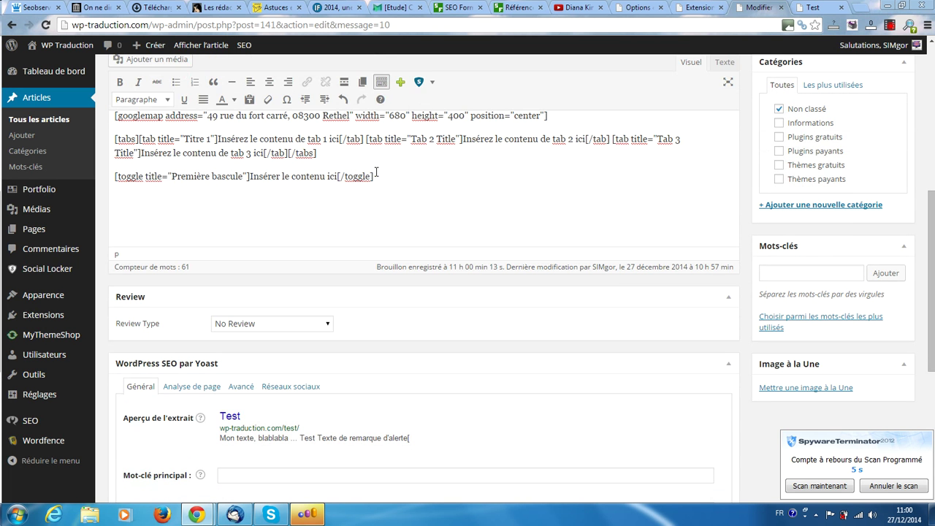
{"action": "left_click", "coordinate": [401, 81]}
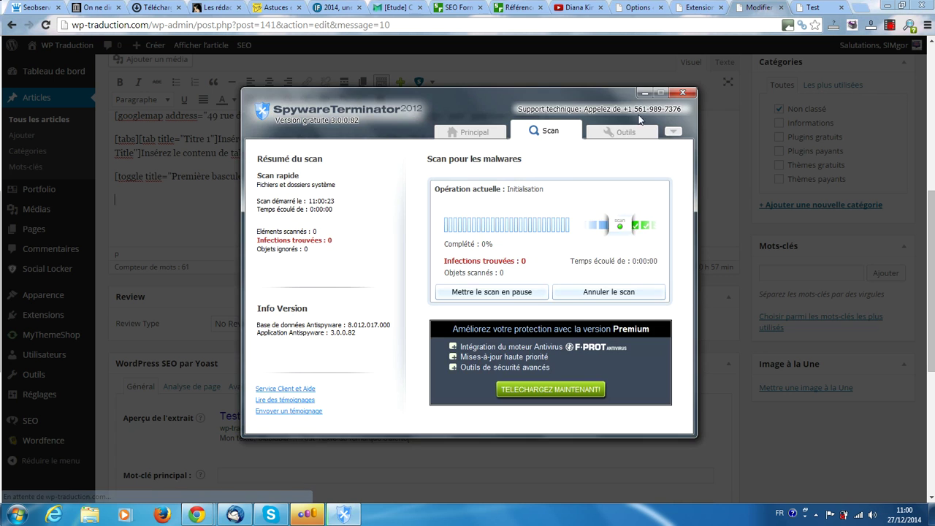
{"action": "left_click", "coordinate": [641, 95]}
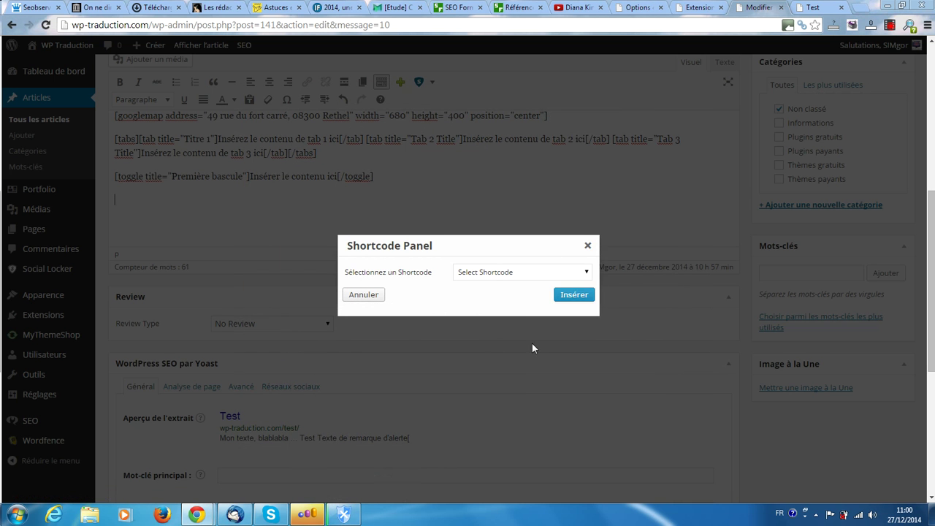
{"action": "left_click", "coordinate": [523, 274]}
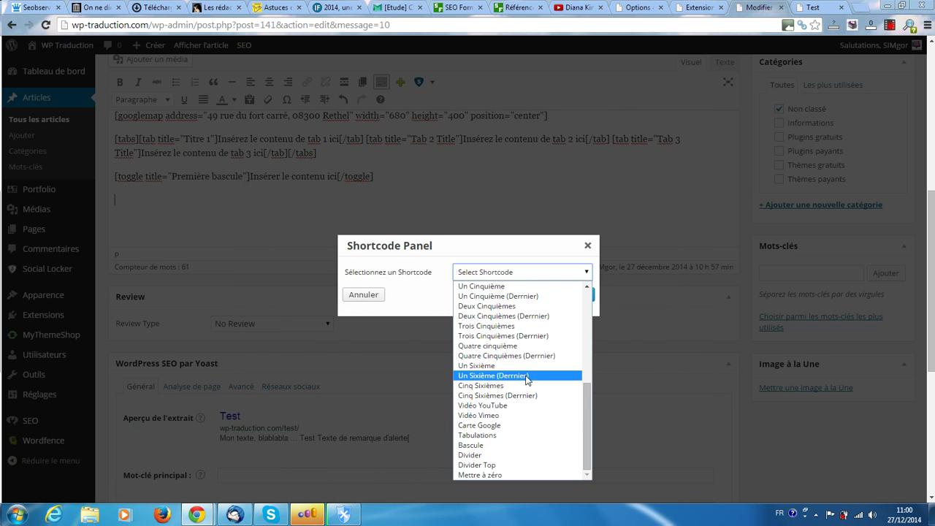
{"action": "left_click", "coordinate": [478, 445]}
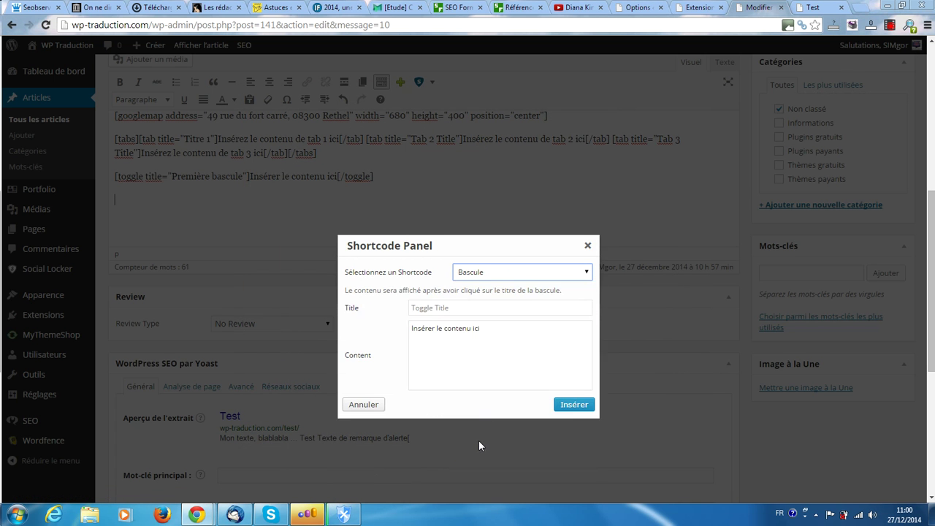
{"action": "left_click", "coordinate": [453, 308]}
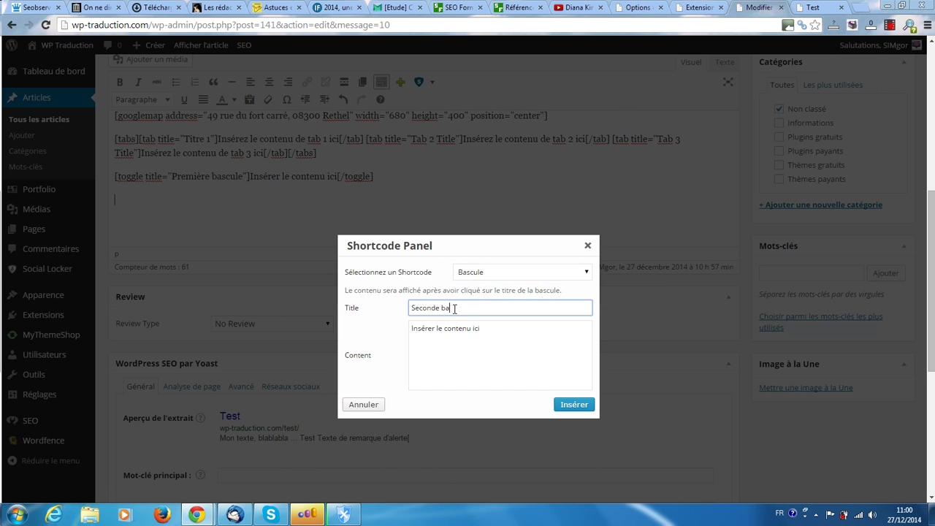
{"action": "left_click", "coordinate": [574, 405]}
- Save the article draft and reload its preview page
{"action": "scroll", "coordinate": [864, 247], "scroll_direction": "up", "scroll_amount": 4}
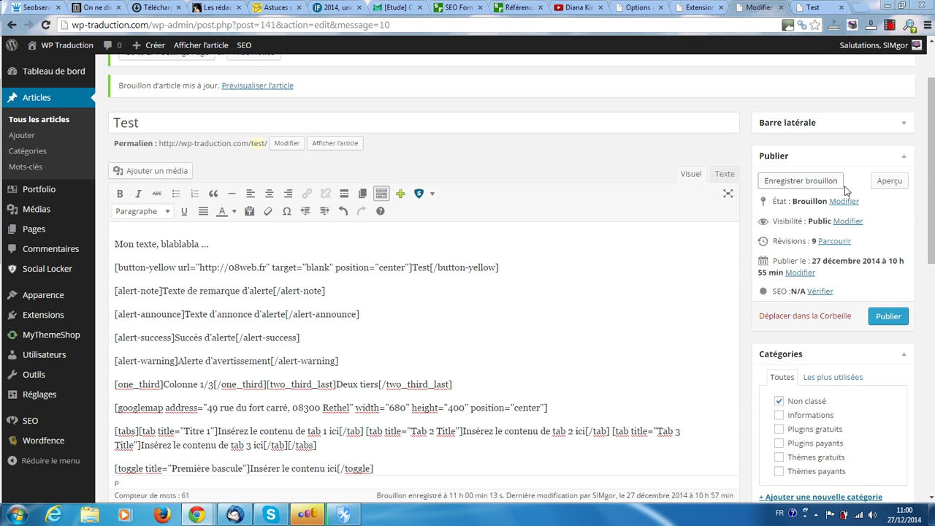
{"action": "left_click", "coordinate": [840, 184]}
{"action": "left_click", "coordinate": [814, 7]}
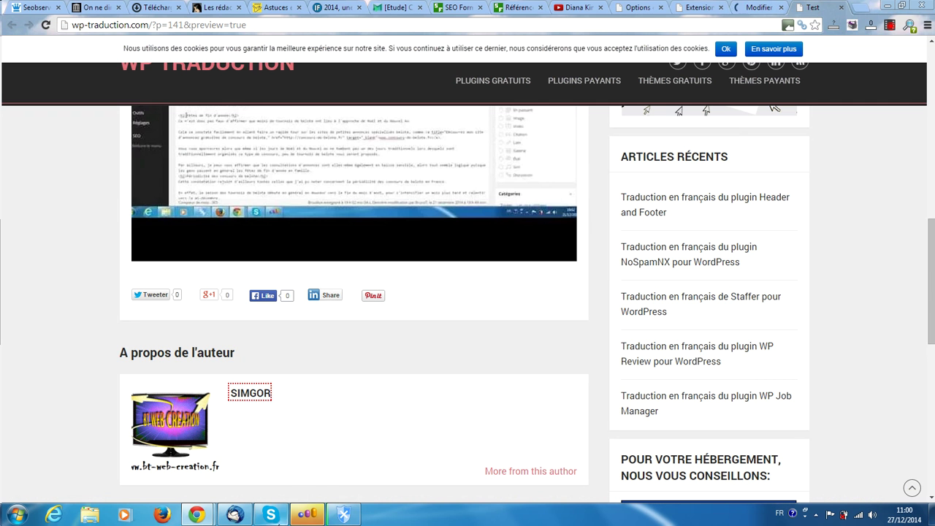
{"action": "mouse_move", "coordinate": [308, 517]}
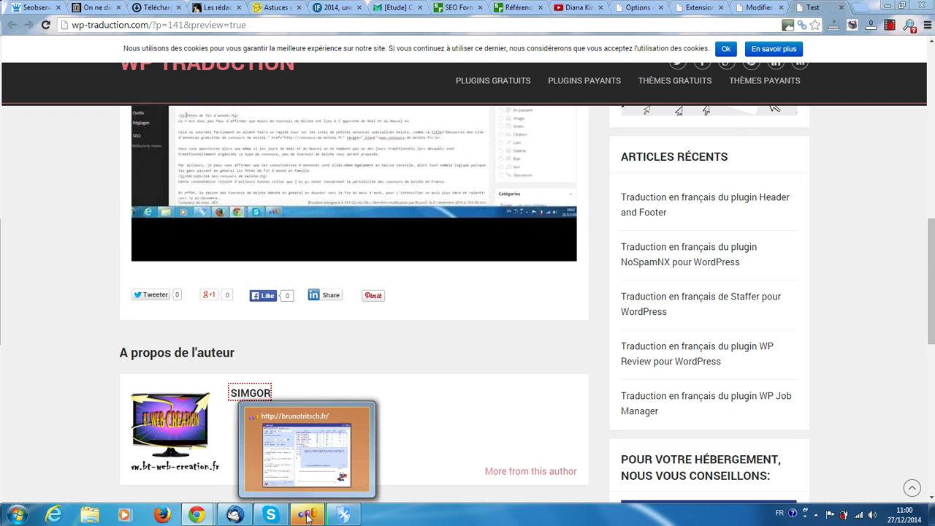
{"action": "left_click", "coordinate": [46, 25]}
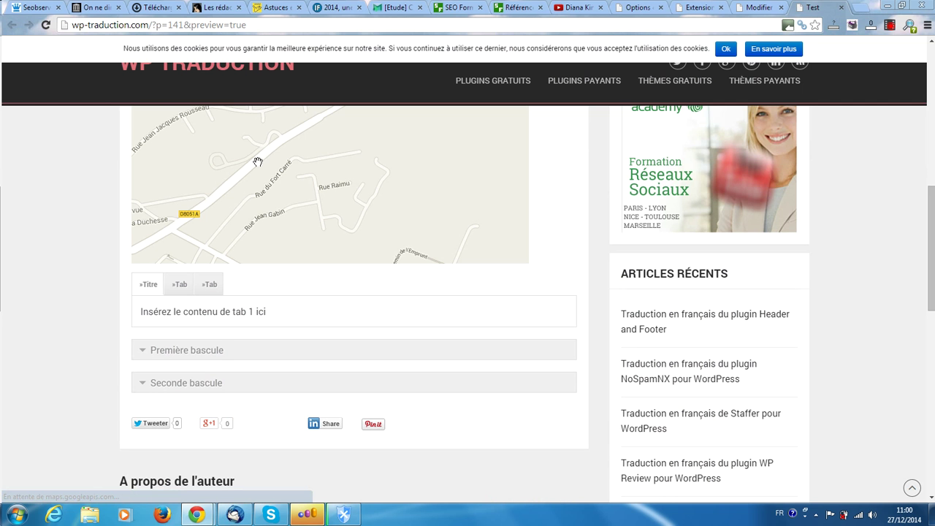
- Check the content of the second and third tabs in the preview, then return to the first tab
{"action": "left_click", "coordinate": [180, 284]}
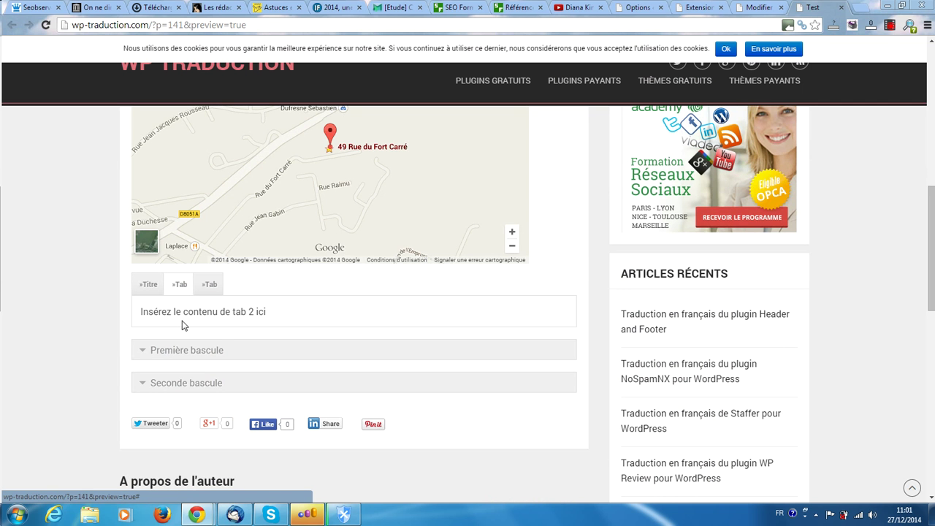
{"action": "left_click", "coordinate": [209, 286]}
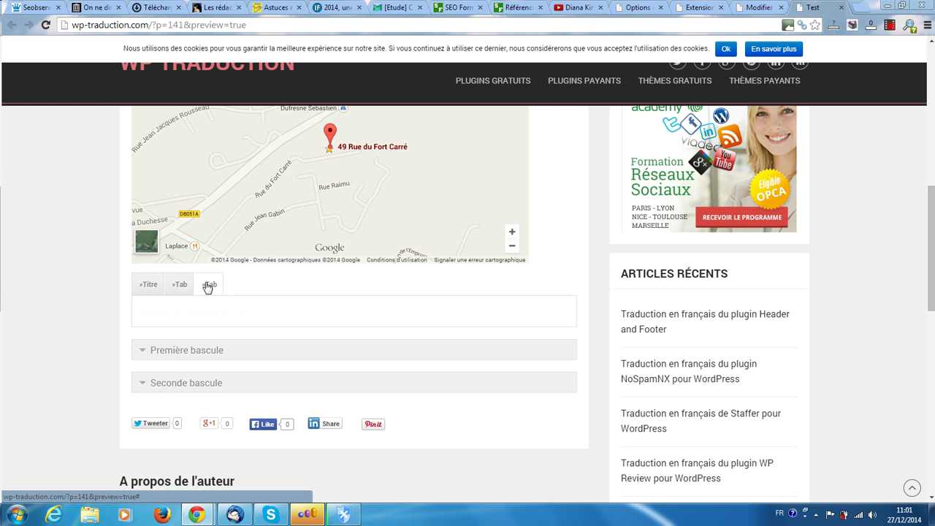
{"action": "left_click", "coordinate": [151, 287]}
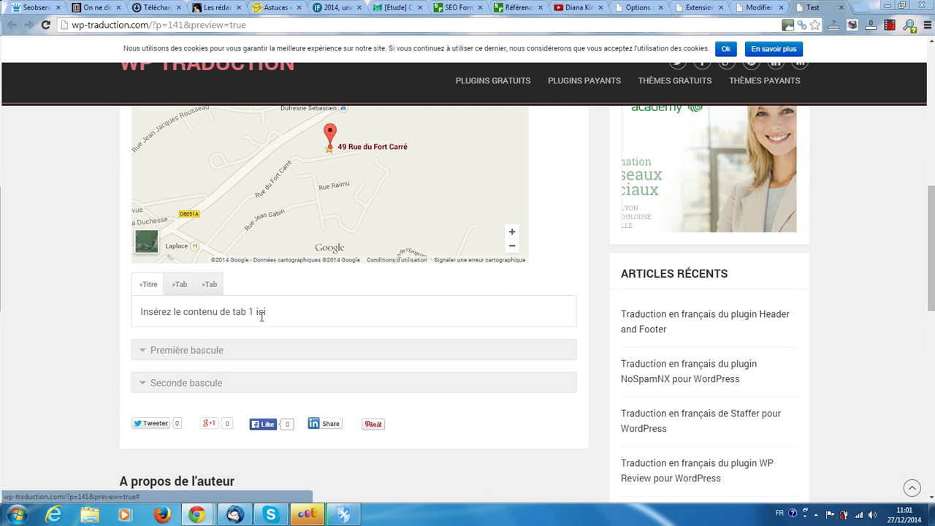
- Examine the embedded Google map and the button, alert and column shortcodes above it in the preview
{"action": "scroll", "coordinate": [261, 317], "scroll_direction": "up", "scroll_amount": 1}
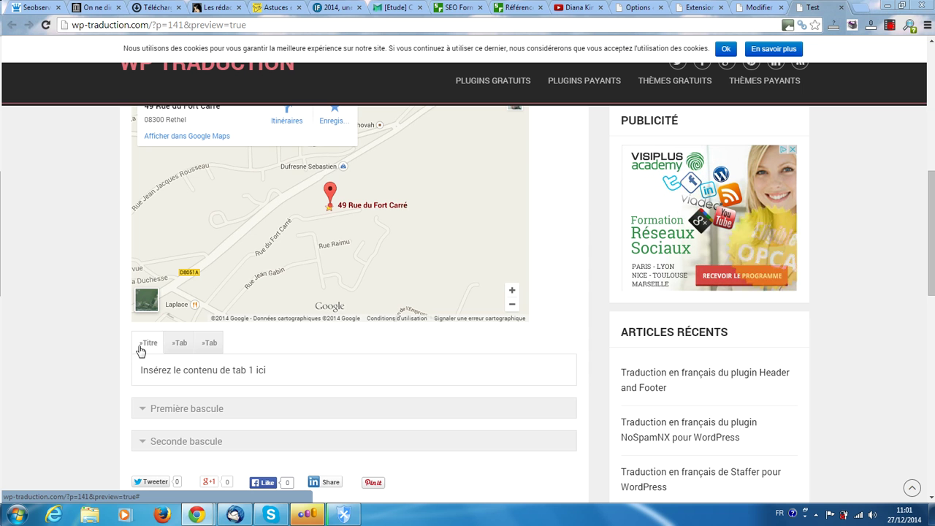
{"action": "scroll", "coordinate": [155, 348], "scroll_direction": "up", "scroll_amount": 1}
{"action": "scroll", "coordinate": [303, 287], "scroll_direction": "up", "scroll_amount": 2}
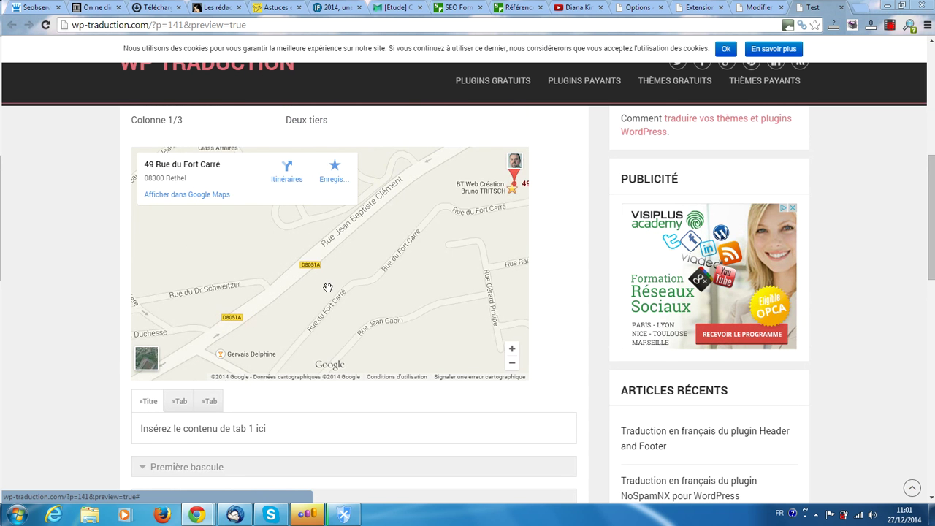
{"action": "scroll", "coordinate": [297, 288], "scroll_direction": "down", "scroll_amount": 1}
{"action": "scroll", "coordinate": [42, 272], "scroll_direction": "up", "scroll_amount": 2}
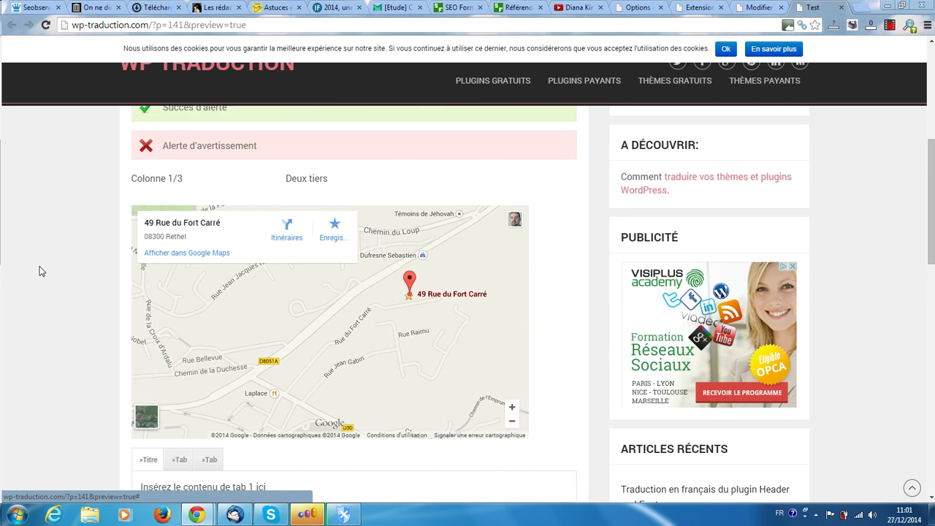
{"action": "scroll", "coordinate": [869, 215], "scroll_direction": "down", "scroll_amount": 2}
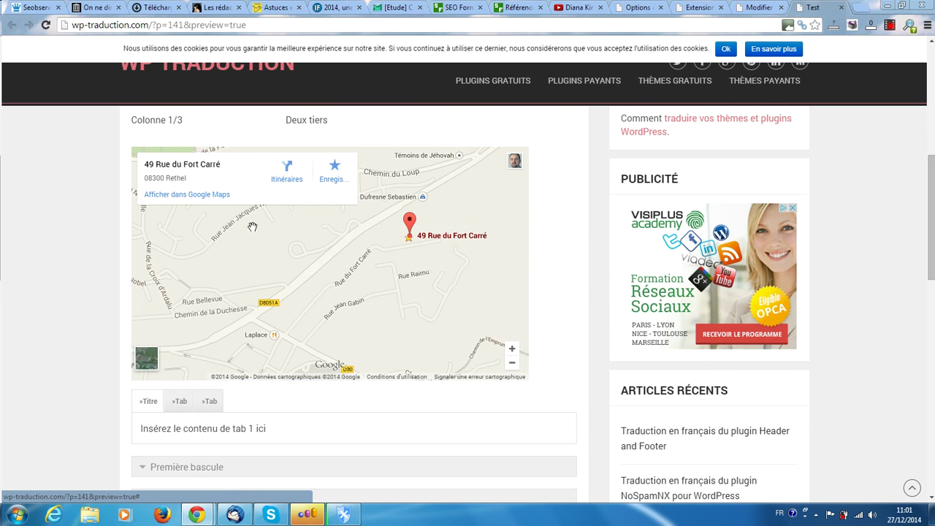
{"action": "scroll", "coordinate": [816, 212], "scroll_direction": "up", "scroll_amount": 4}
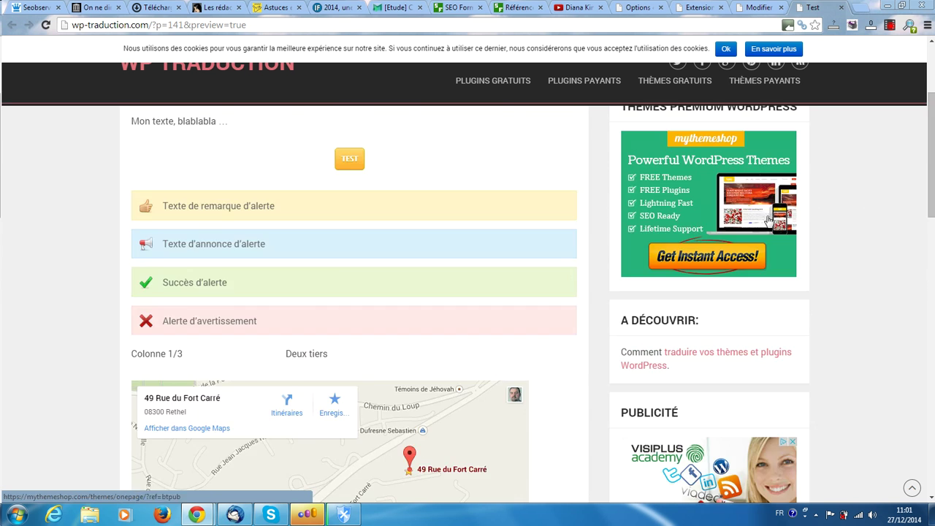
{"action": "scroll", "coordinate": [753, 223], "scroll_direction": "down", "scroll_amount": 4}
{"action": "scroll", "coordinate": [595, 237], "scroll_direction": "down", "scroll_amount": 3}
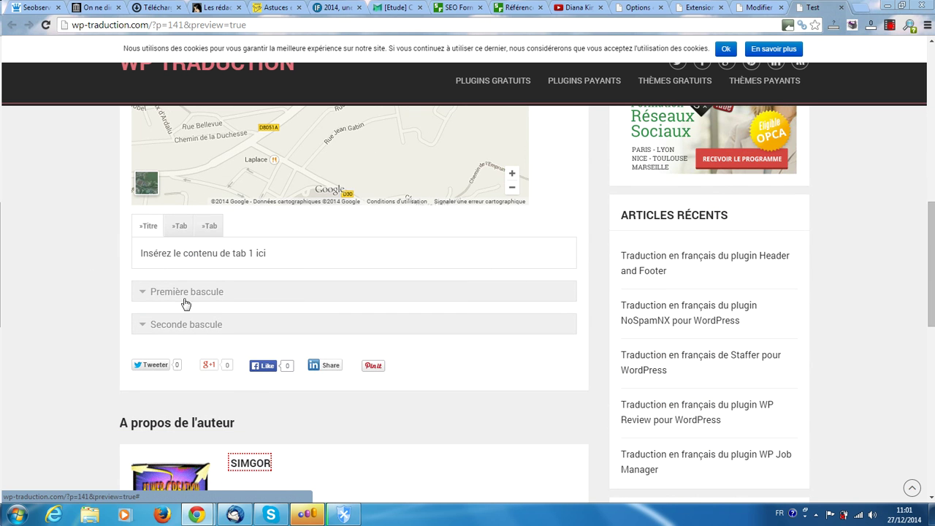
- Test expanding and collapsing the "Première bascule" toggle, and view the second and third tabs again
{"action": "left_click", "coordinate": [144, 294]}
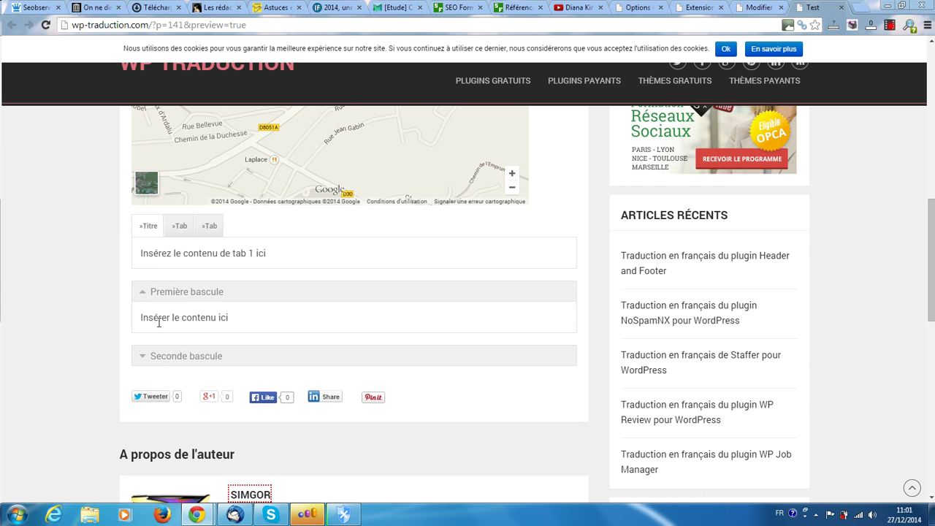
{"action": "left_click", "coordinate": [145, 292]}
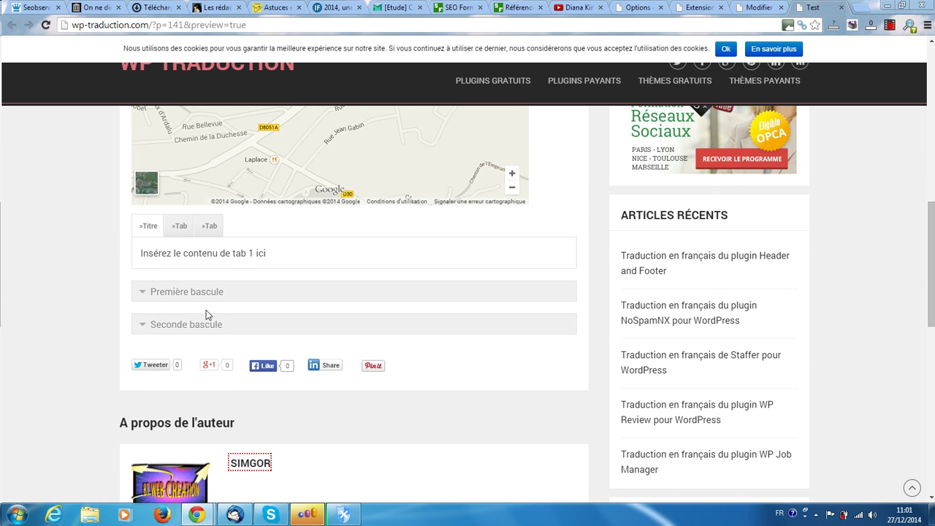
{"action": "left_click", "coordinate": [154, 293]}
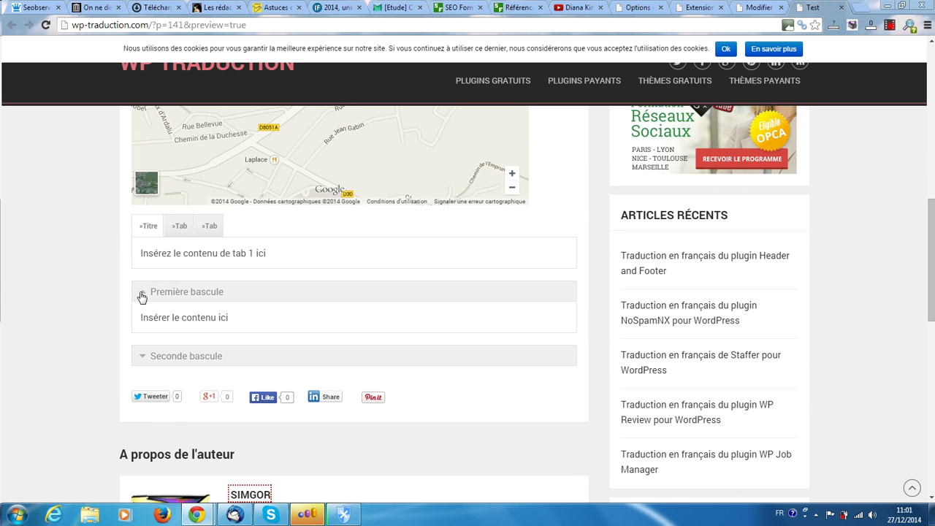
{"action": "left_click", "coordinate": [142, 295]}
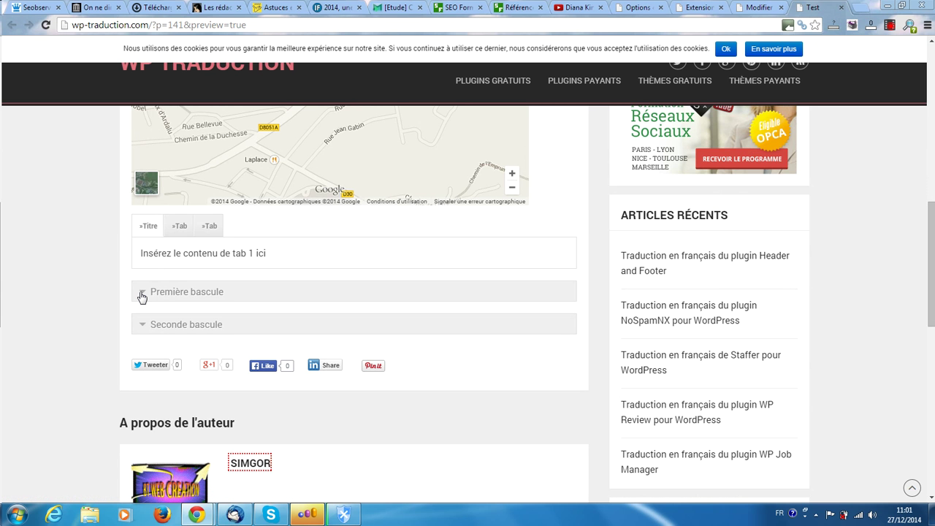
{"action": "left_click", "coordinate": [180, 228]}
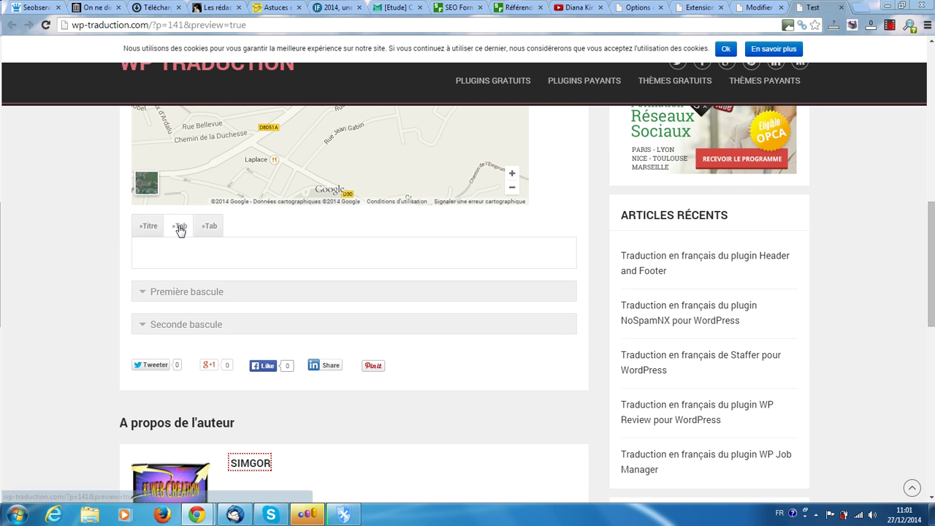
{"action": "left_click", "coordinate": [203, 226]}
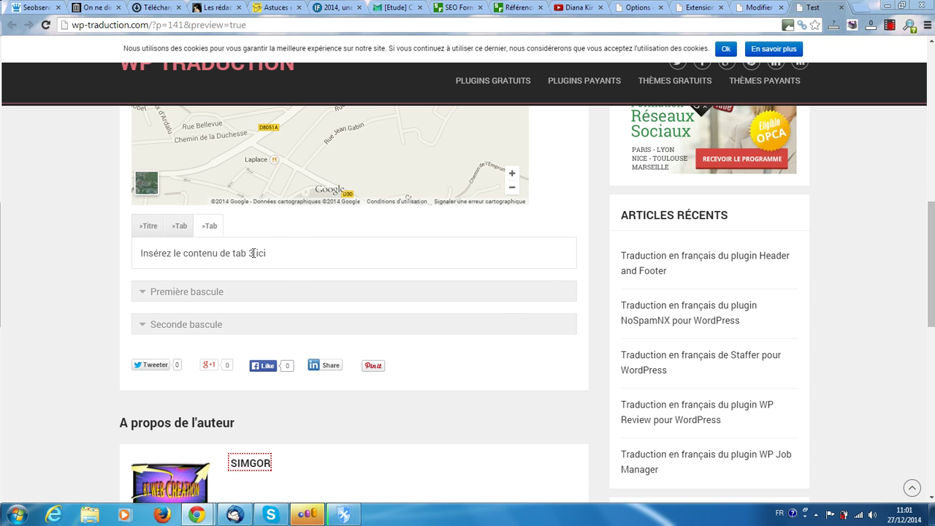
- Return to the article editor and insert a Divider shortcode on a new line below the "Seconde bascule" toggle
{"action": "left_click", "coordinate": [753, 7]}
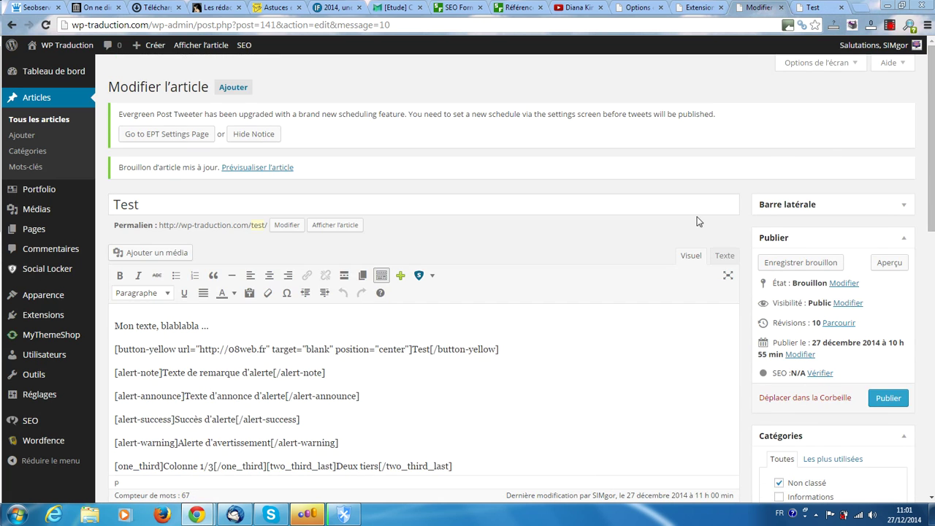
{"action": "scroll", "coordinate": [572, 423], "scroll_direction": "down", "scroll_amount": 2}
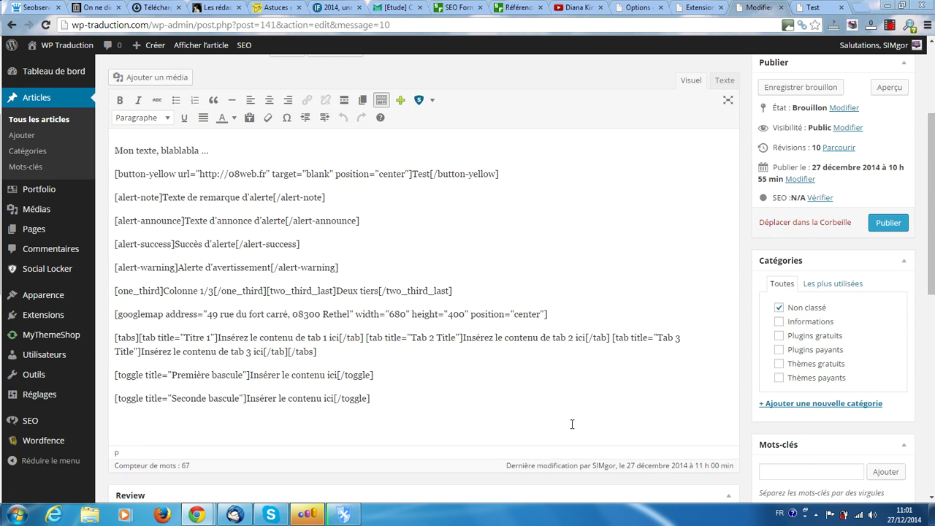
{"action": "left_click", "coordinate": [384, 402]}
{"action": "key", "text": "Return"}
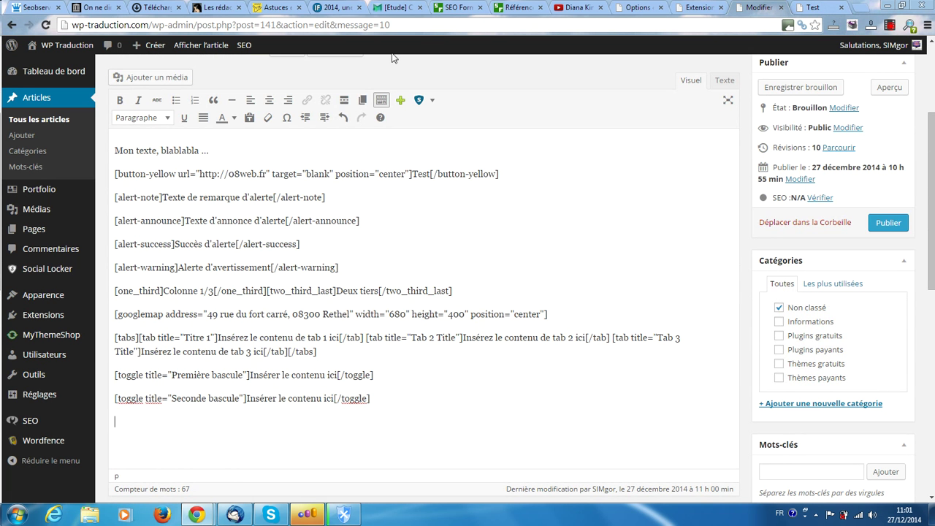
{"action": "left_click", "coordinate": [399, 100]}
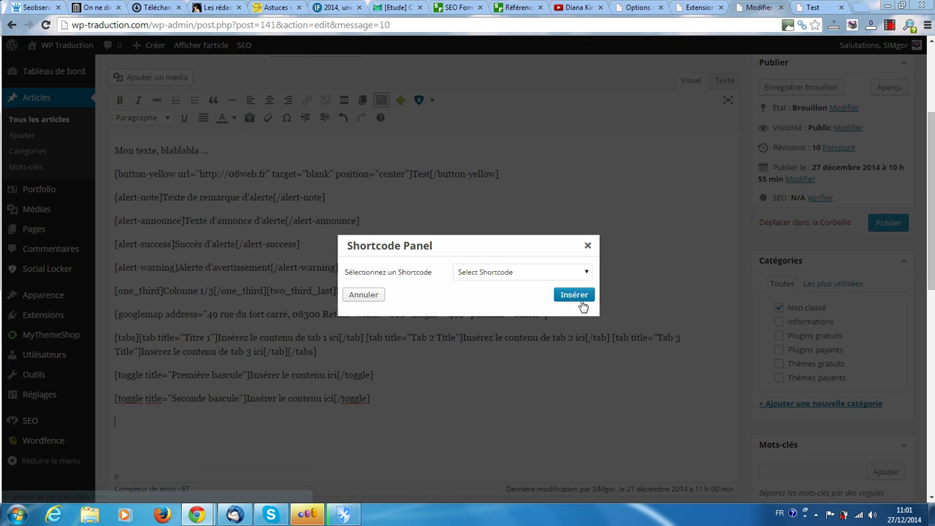
{"action": "left_click", "coordinate": [557, 272]}
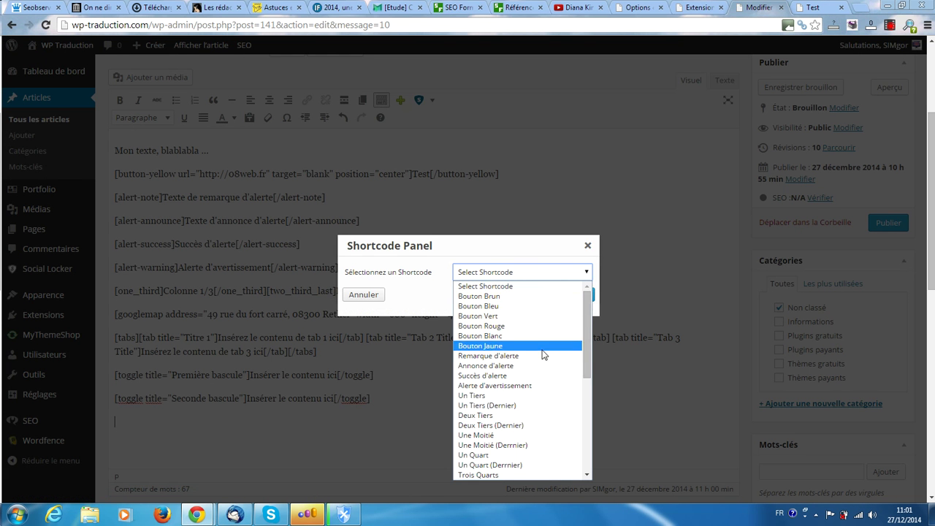
{"action": "scroll", "coordinate": [543, 354], "scroll_direction": "down", "scroll_amount": 5}
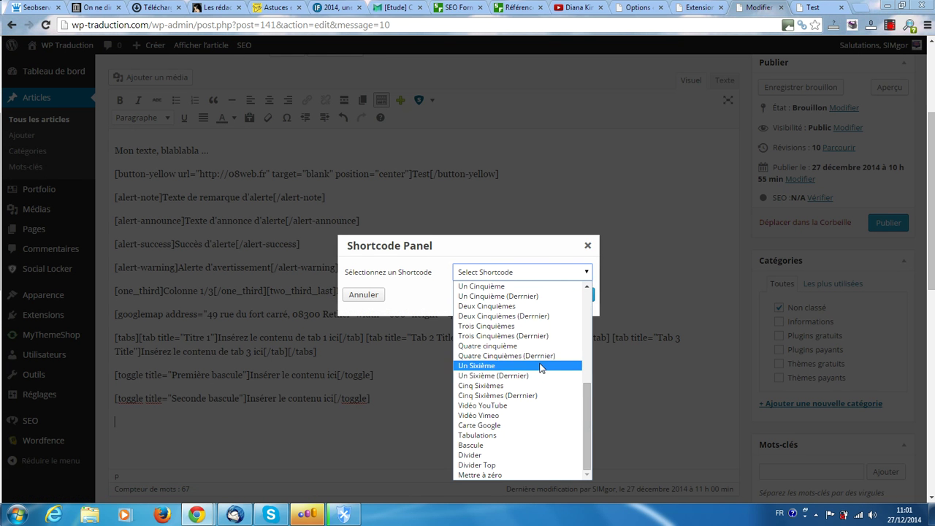
{"action": "left_click", "coordinate": [534, 455]}
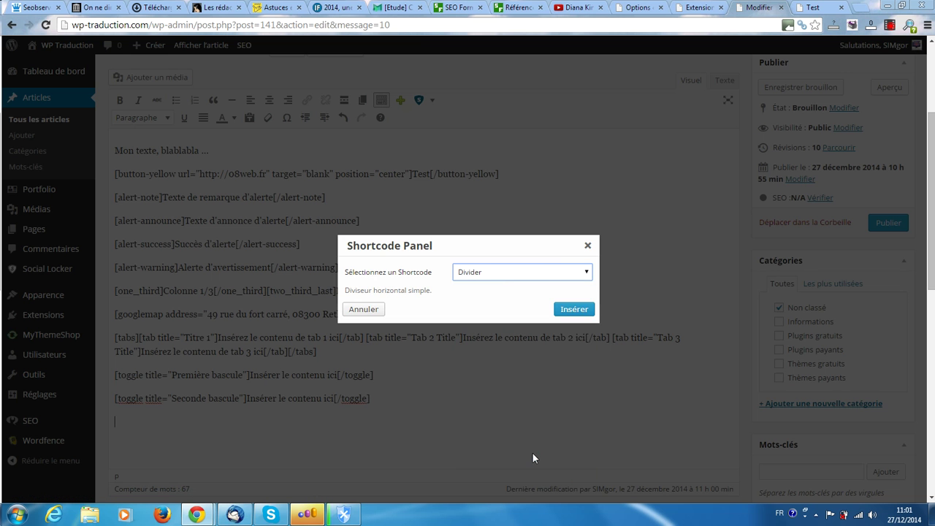
{"action": "left_click", "coordinate": [576, 311]}
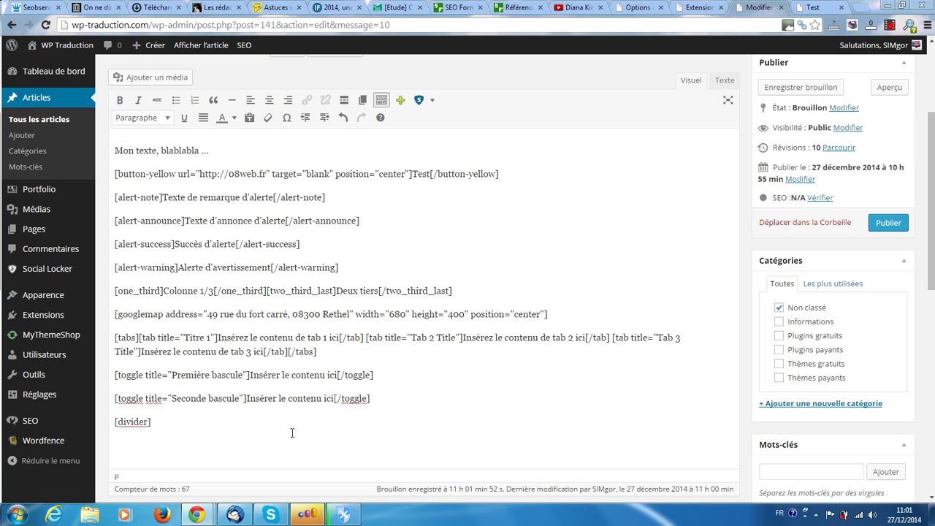
- Insert a Divider Top shortcode on a new line below the [divider] shortcode
{"action": "key", "text": "Return"}
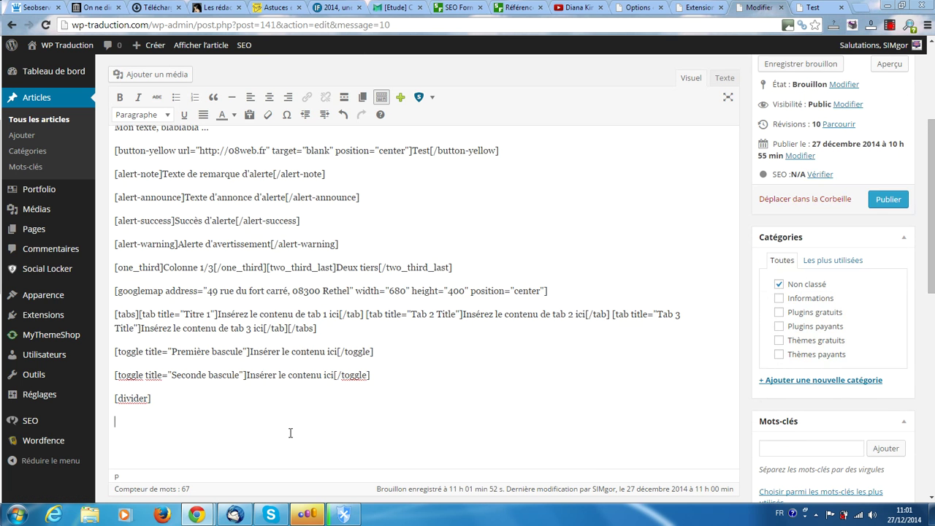
{"action": "left_click", "coordinate": [382, 96]}
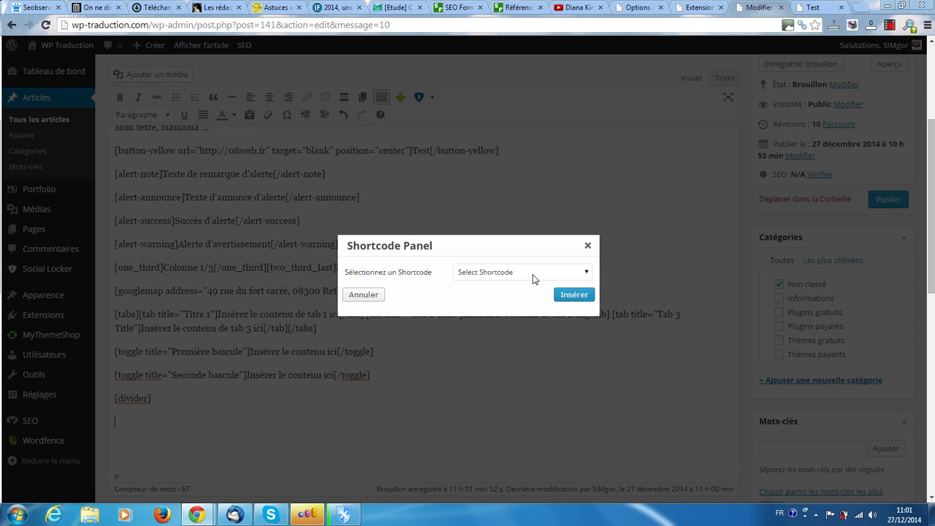
{"action": "left_click", "coordinate": [533, 279]}
{"action": "scroll", "coordinate": [511, 464], "scroll_direction": "down", "scroll_amount": 5}
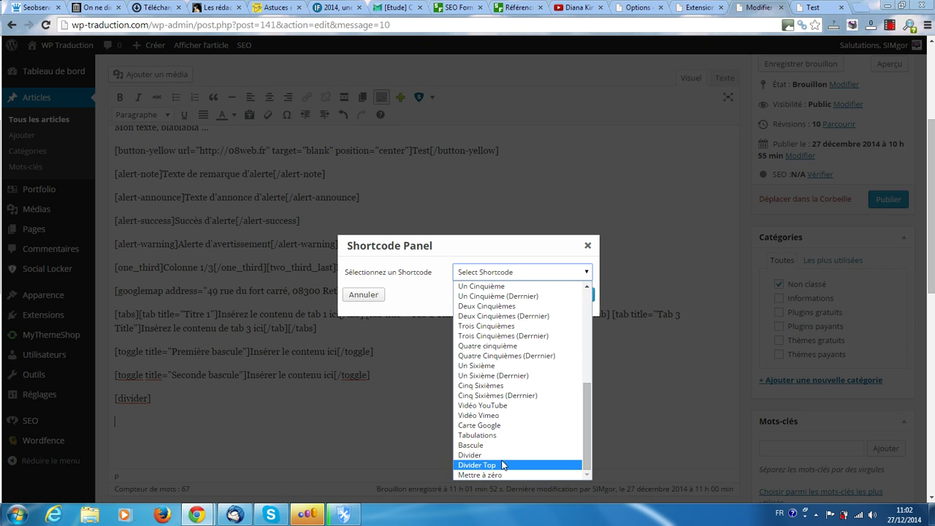
{"action": "left_click", "coordinate": [496, 465]}
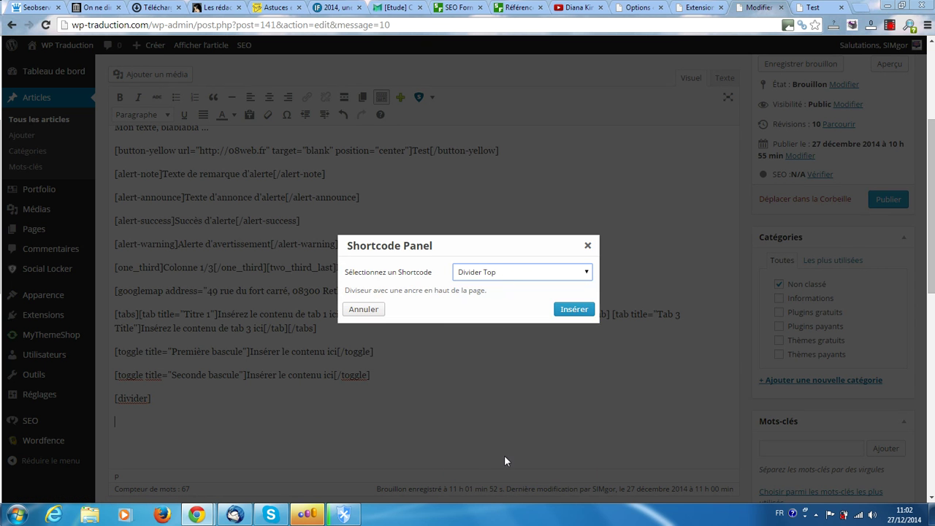
{"action": "left_click", "coordinate": [574, 309]}
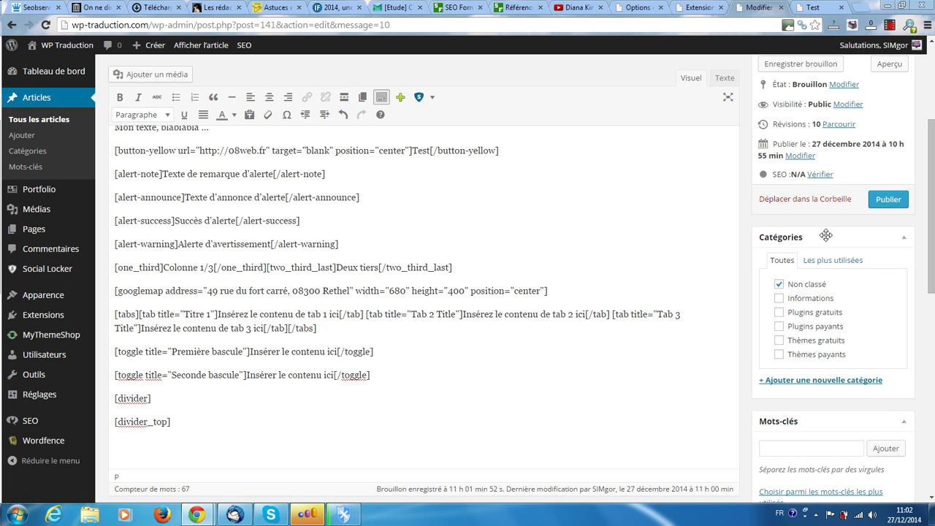
- Save the article draft and reload its preview to show the dividers below the toggles
{"action": "left_click", "coordinate": [804, 65]}
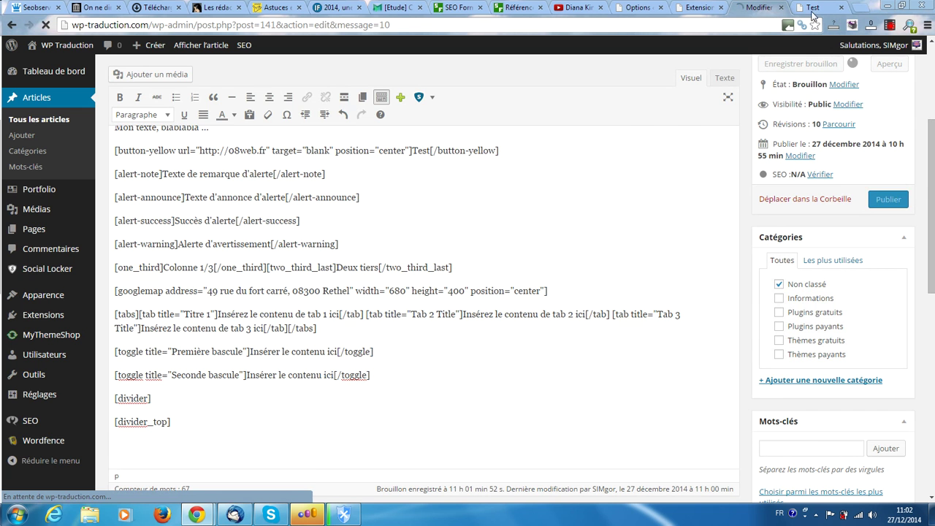
{"action": "left_click", "coordinate": [814, 7]}
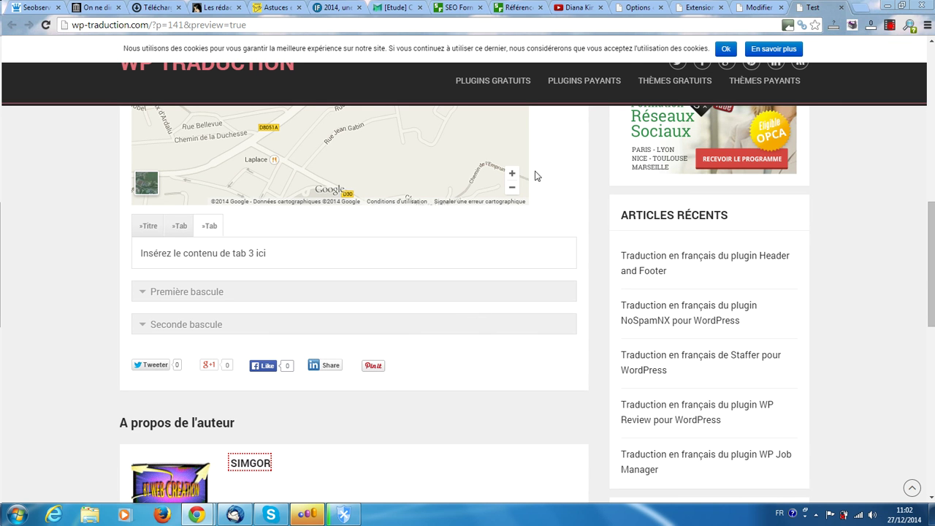
{"action": "left_click", "coordinate": [45, 25]}
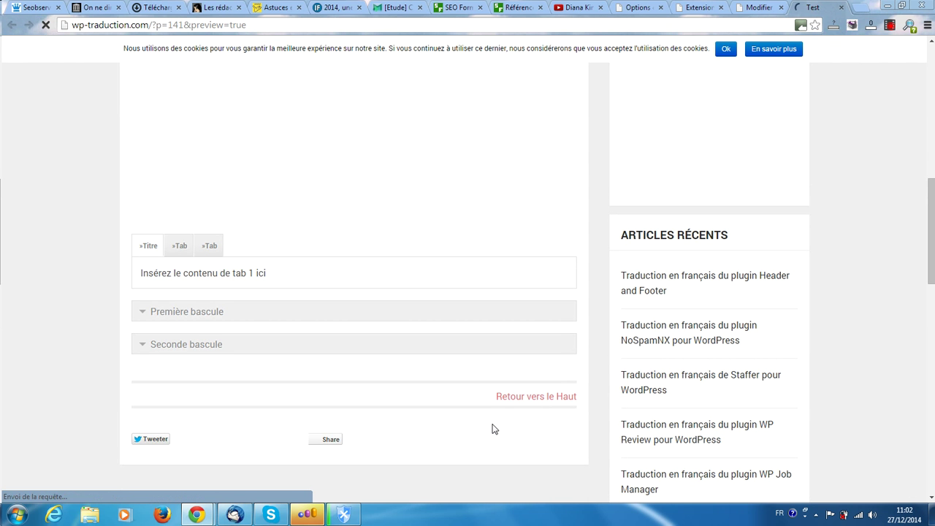
{"action": "scroll", "coordinate": [256, 375], "scroll_direction": "down", "scroll_amount": 2}
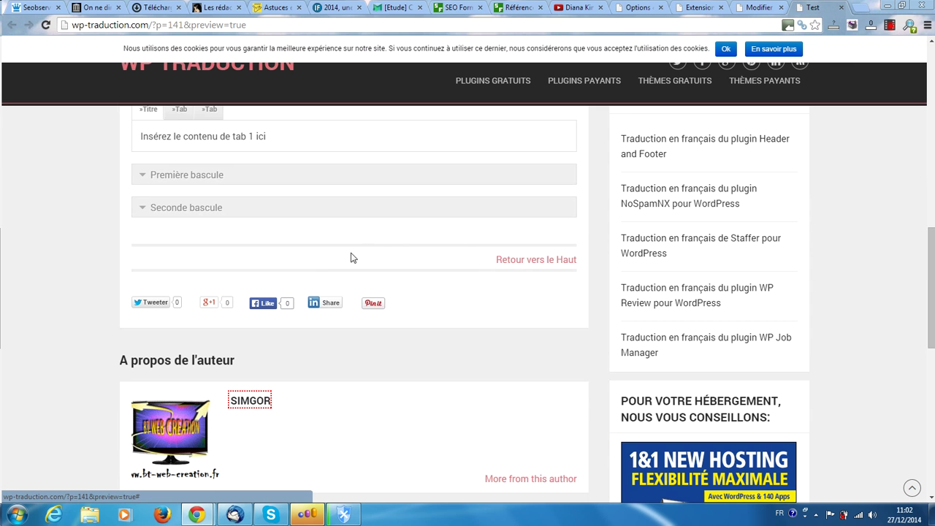
- Test the divider's "Retour vers le Haut" link and the page's floating back-to-top arrow, then return to the dividers in the preview
{"action": "left_click", "coordinate": [521, 260]}
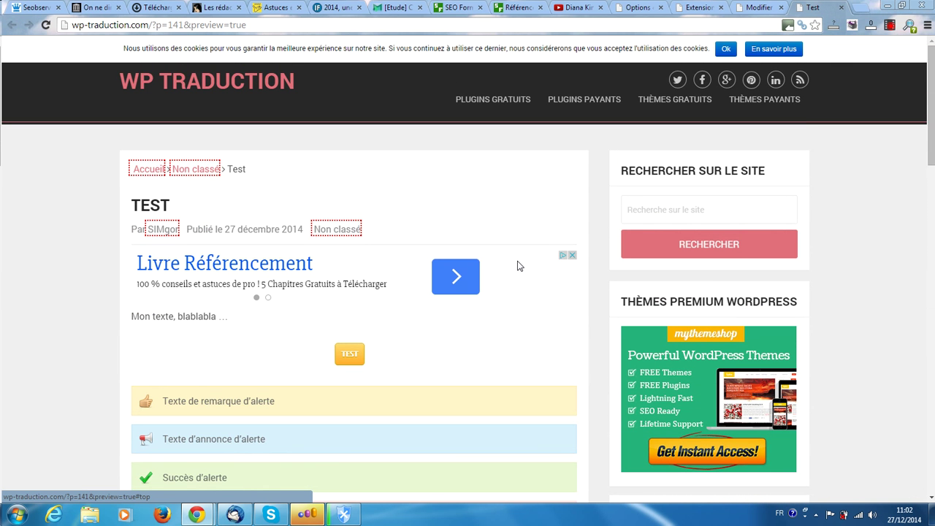
{"action": "scroll", "coordinate": [519, 266], "scroll_direction": "down", "scroll_amount": 5}
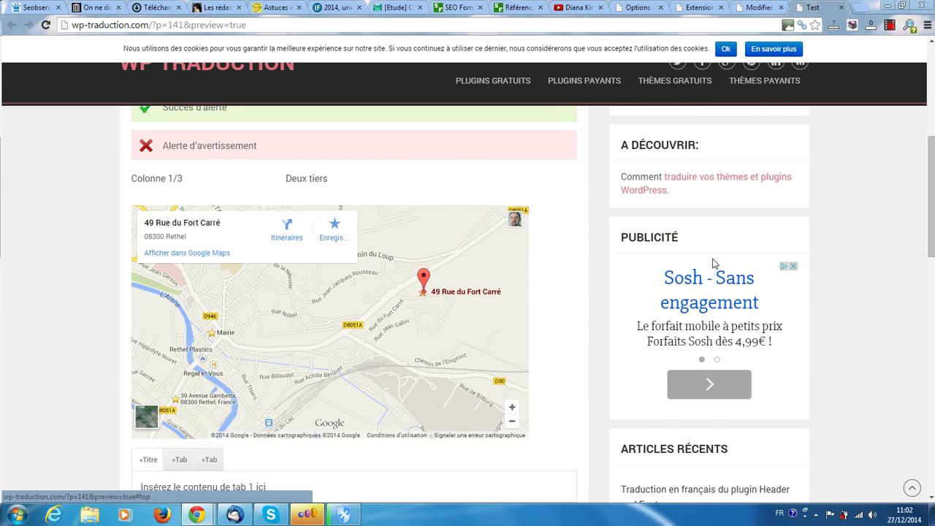
{"action": "left_click_drag", "start_coordinate": [932, 159], "coordinate": [932, 363]}
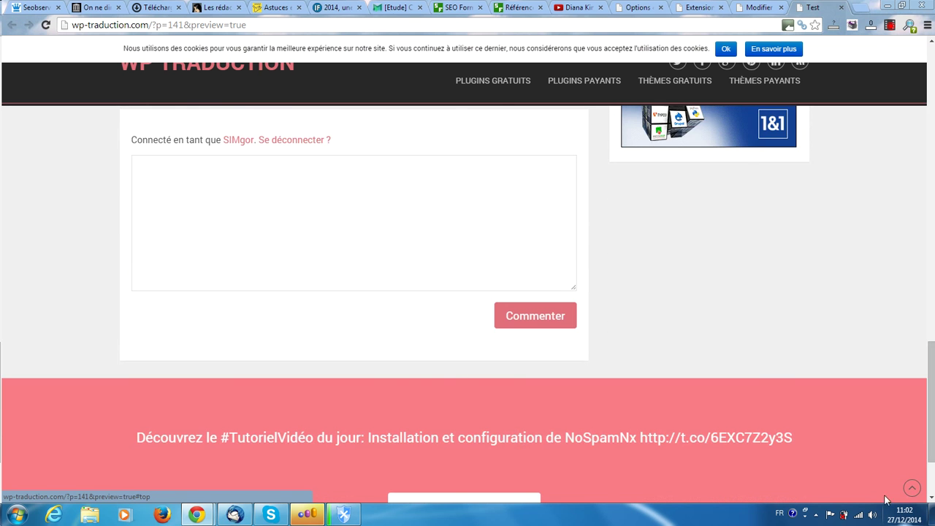
{"action": "left_click", "coordinate": [911, 488]}
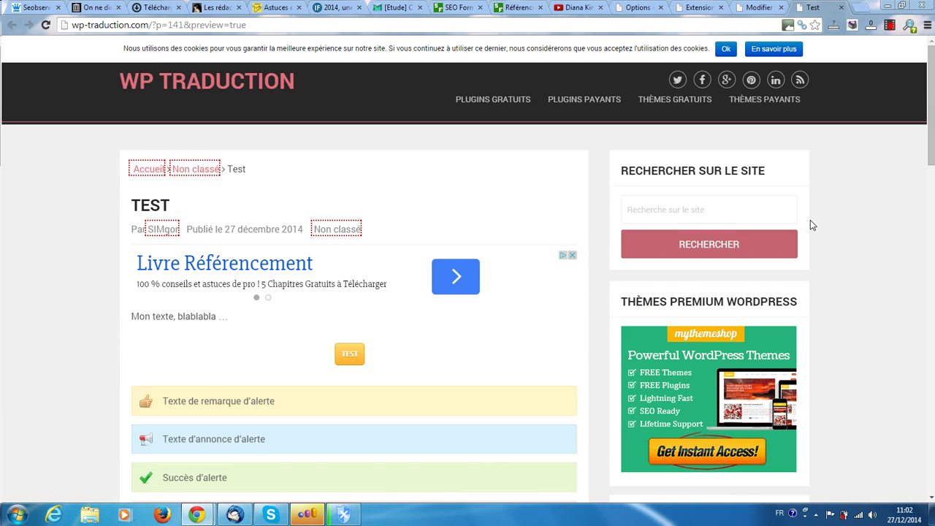
{"action": "left_click_drag", "start_coordinate": [933, 119], "coordinate": [931, 320]}
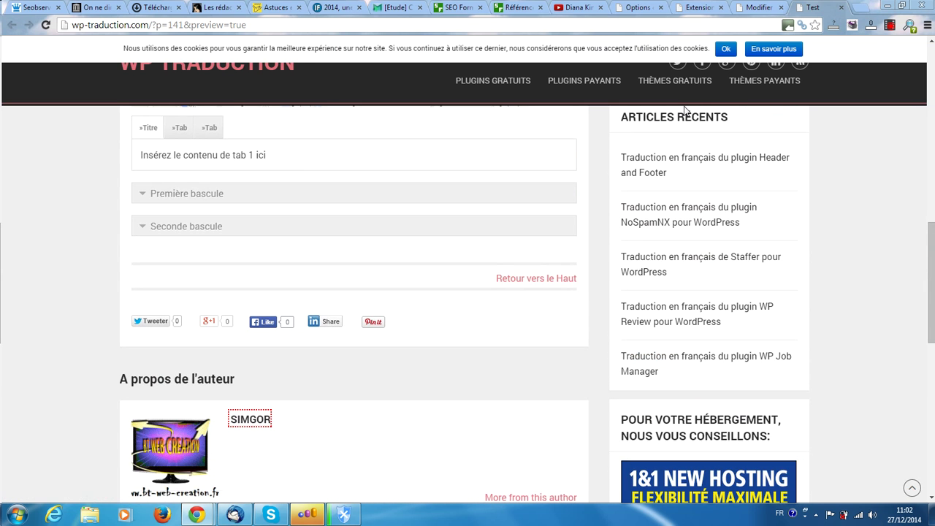
- Return to the article editor and insert a "Mettre à zéro" shortcode on a new line below [divider_top]
{"action": "left_click", "coordinate": [738, 6]}
{"action": "scroll", "coordinate": [606, 314], "scroll_direction": "down", "scroll_amount": 5}
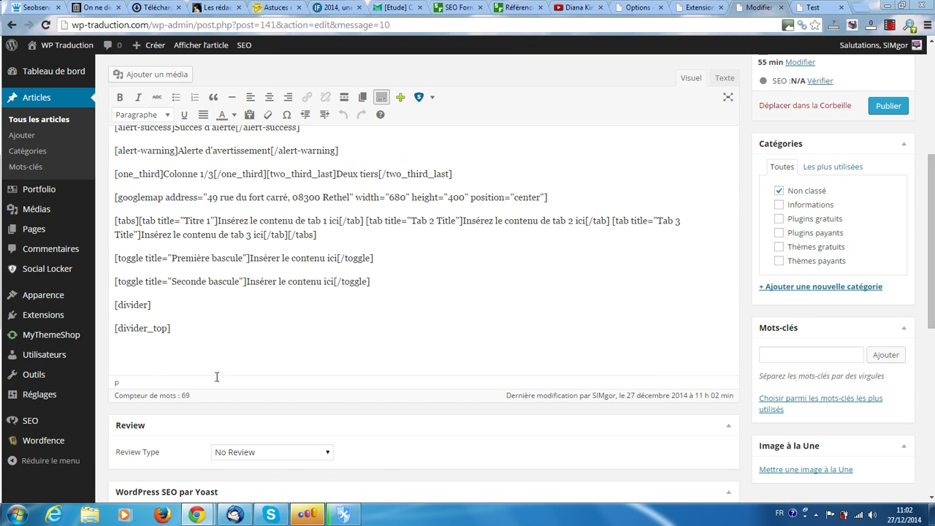
{"action": "left_click", "coordinate": [227, 340]}
{"action": "left_click", "coordinate": [250, 97]}
{"action": "left_click", "coordinate": [399, 97]}
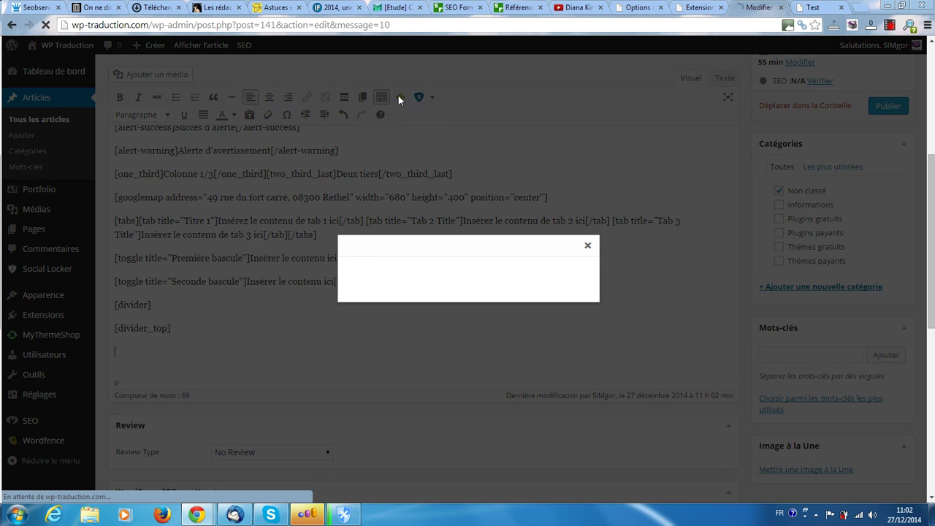
{"action": "left_click", "coordinate": [547, 277]}
{"action": "scroll", "coordinate": [533, 344], "scroll_direction": "down", "scroll_amount": 5}
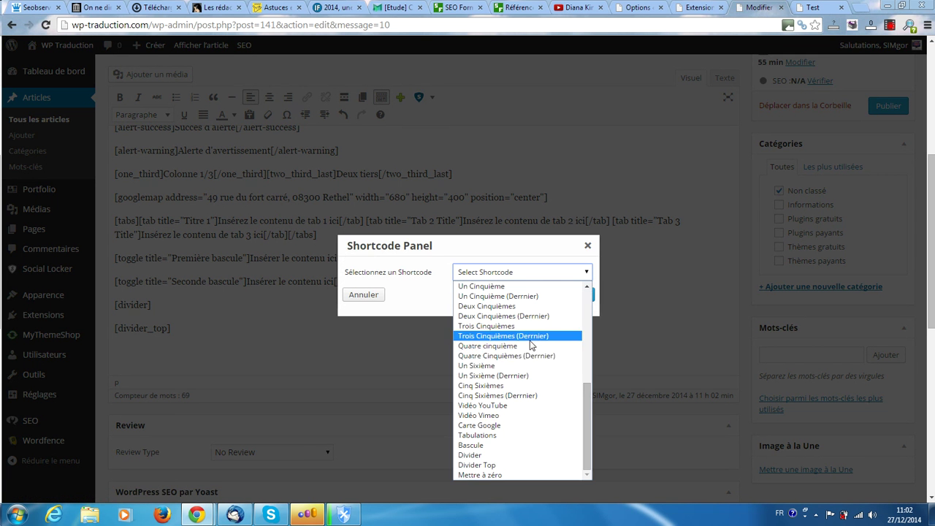
{"action": "left_click", "coordinate": [479, 475]}
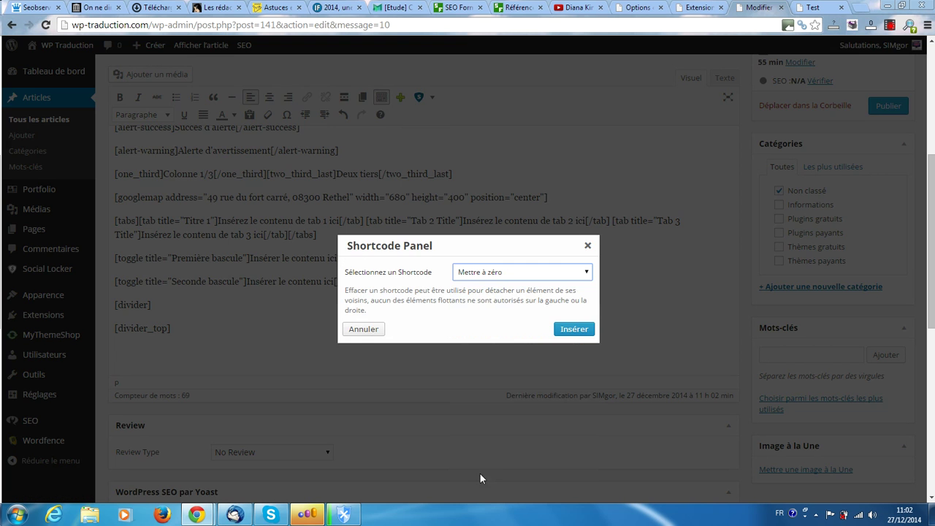
{"action": "left_click", "coordinate": [572, 331]}
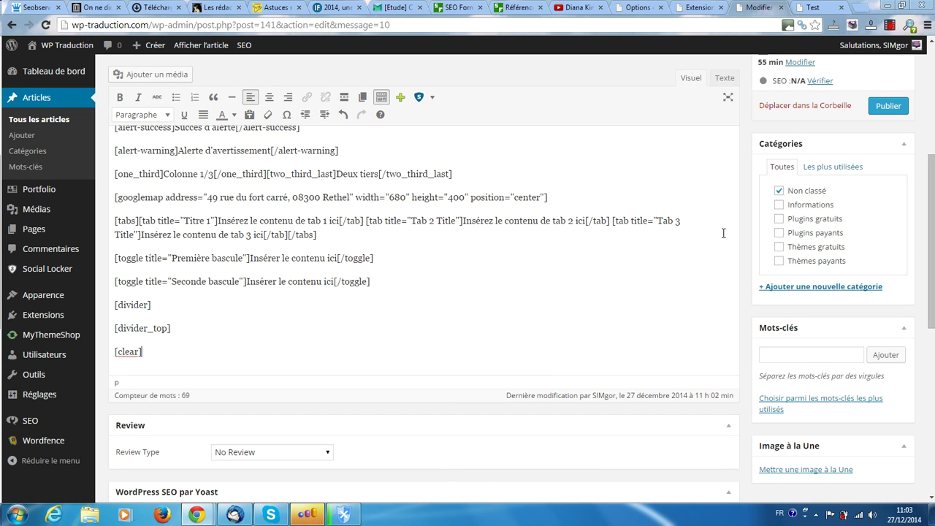
- Save the draft with the [clear] shortcode and reload the article preview
{"action": "scroll", "coordinate": [803, 135], "scroll_direction": "up", "scroll_amount": 2}
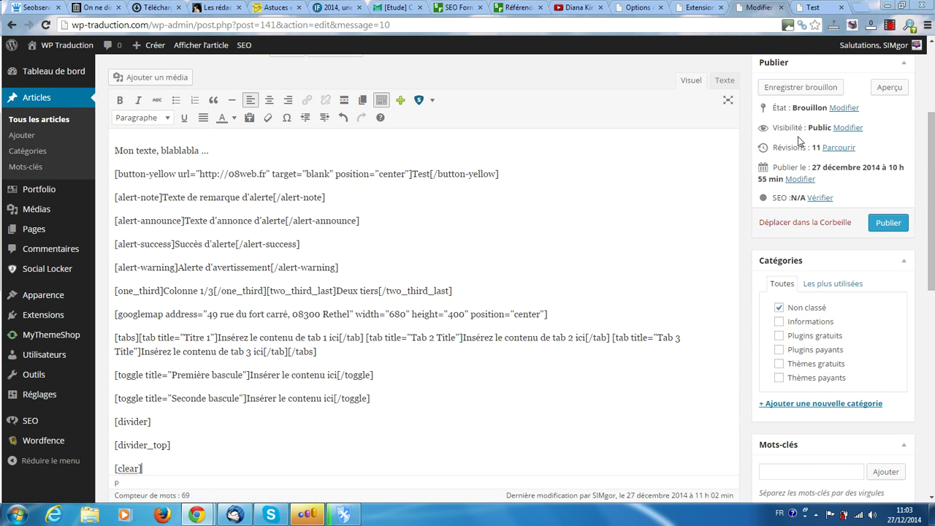
{"action": "left_click", "coordinate": [803, 91]}
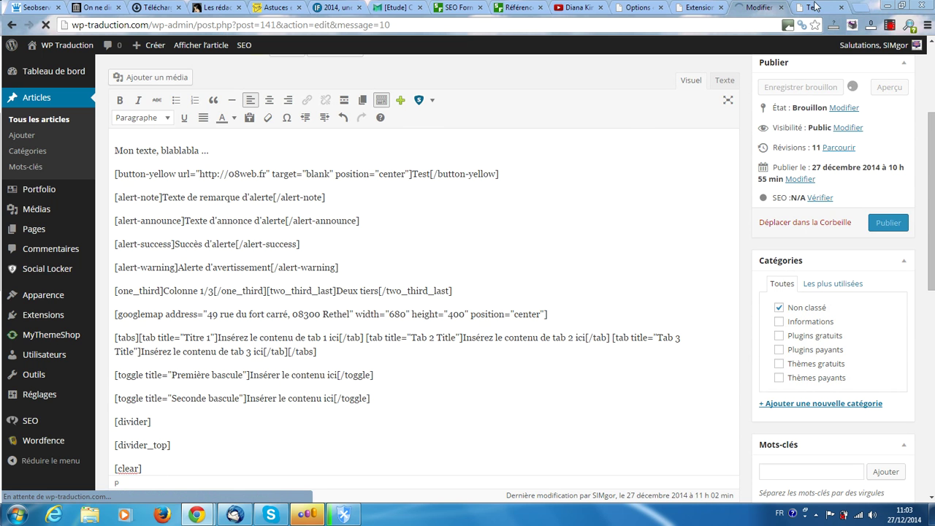
{"action": "left_click", "coordinate": [815, 6]}
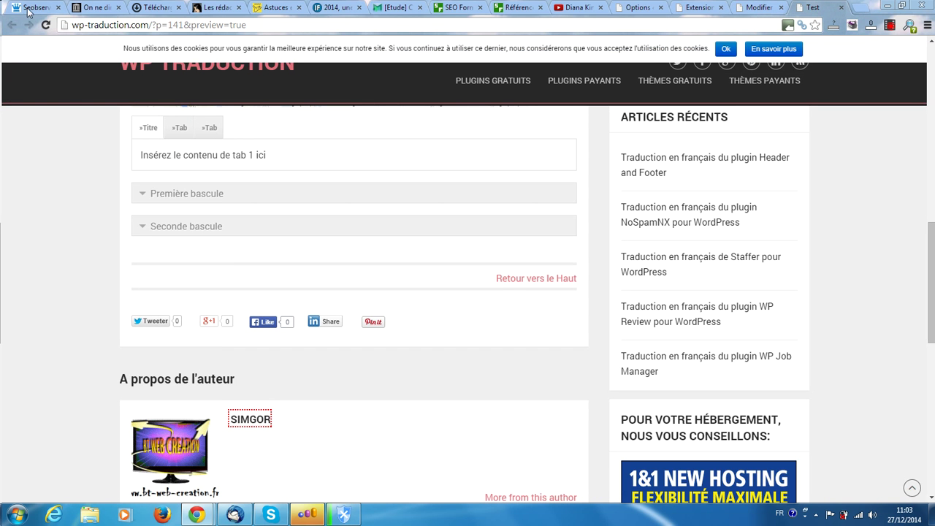
{"action": "left_click", "coordinate": [44, 25]}
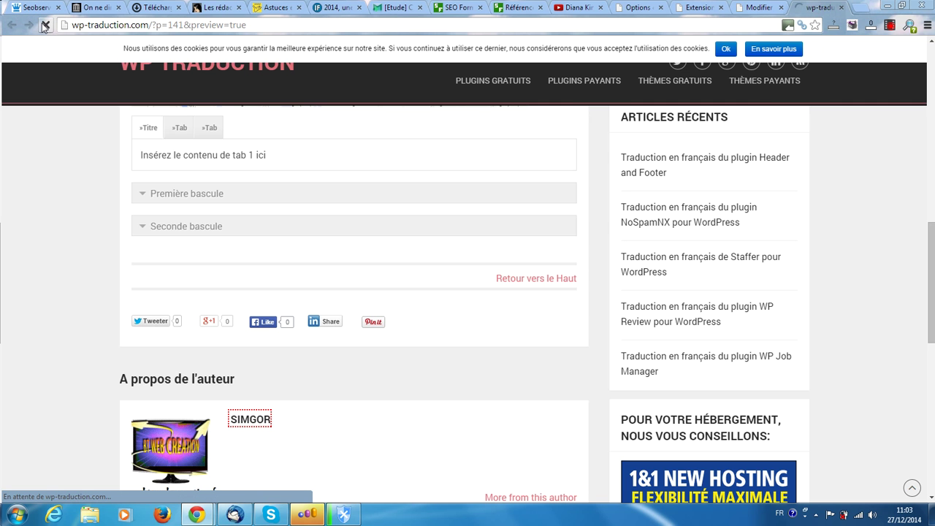